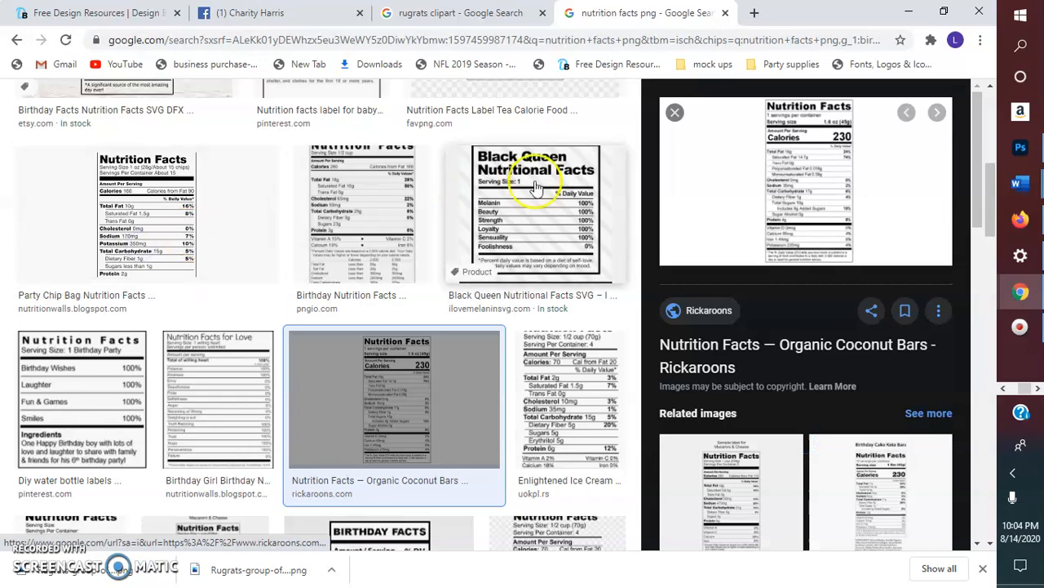
Replace the birthday filter on the nutrition facts png image results with the transparent background filter
scroll(532, 208, down, 1)
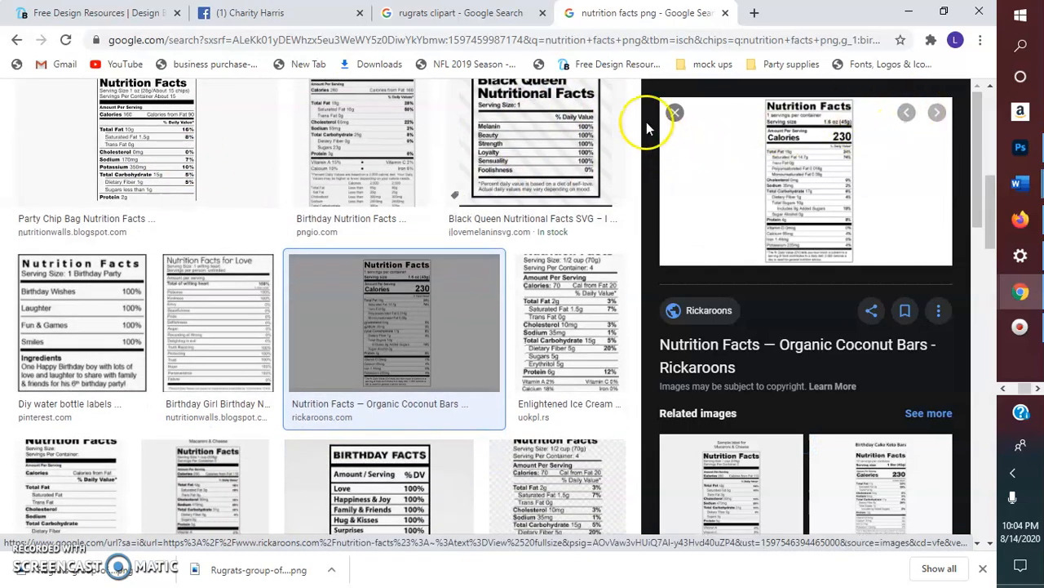
click(678, 118)
scroll(508, 139, up, 5)
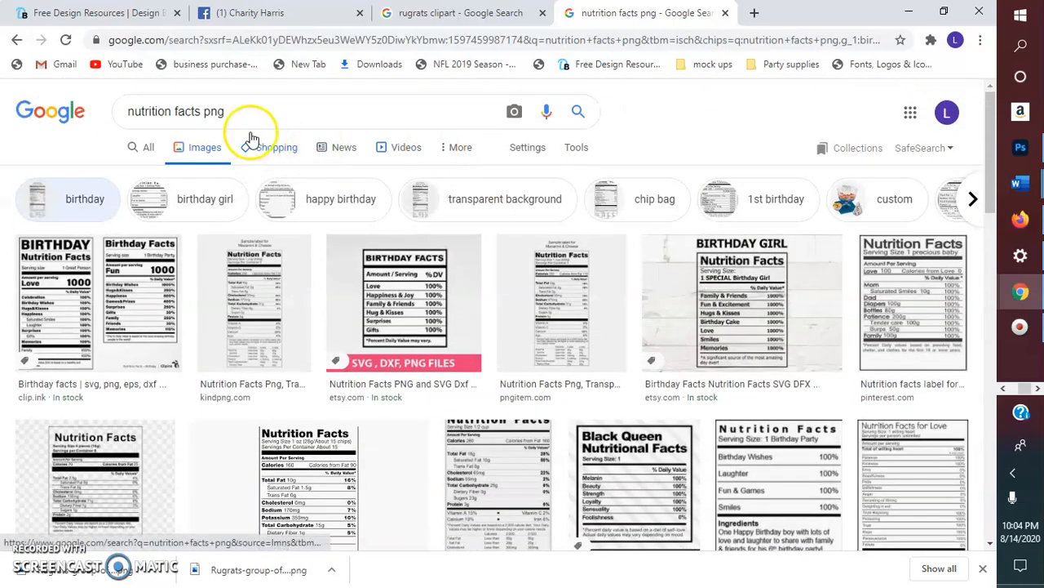
click(90, 199)
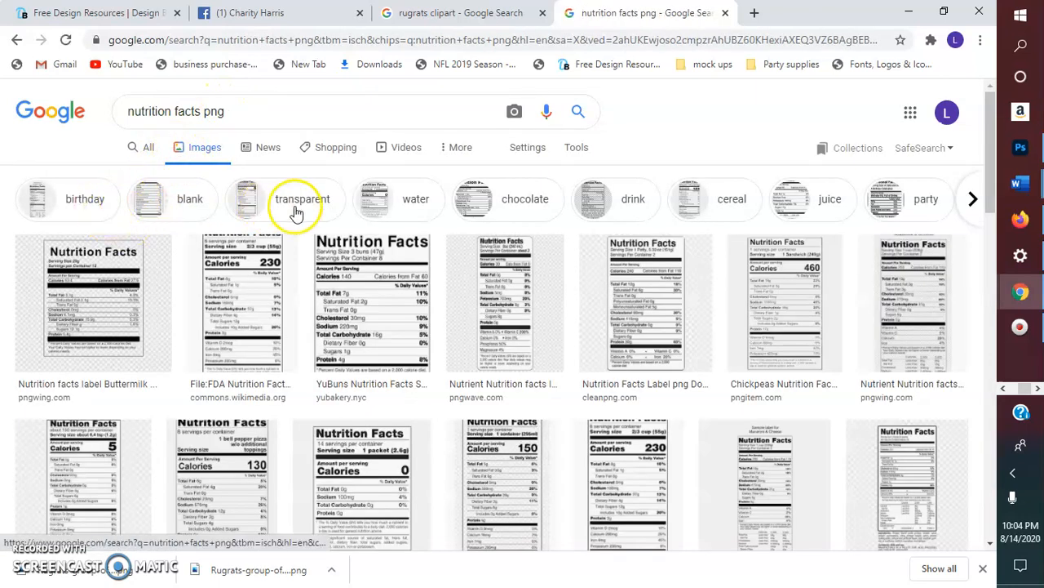
click(296, 210)
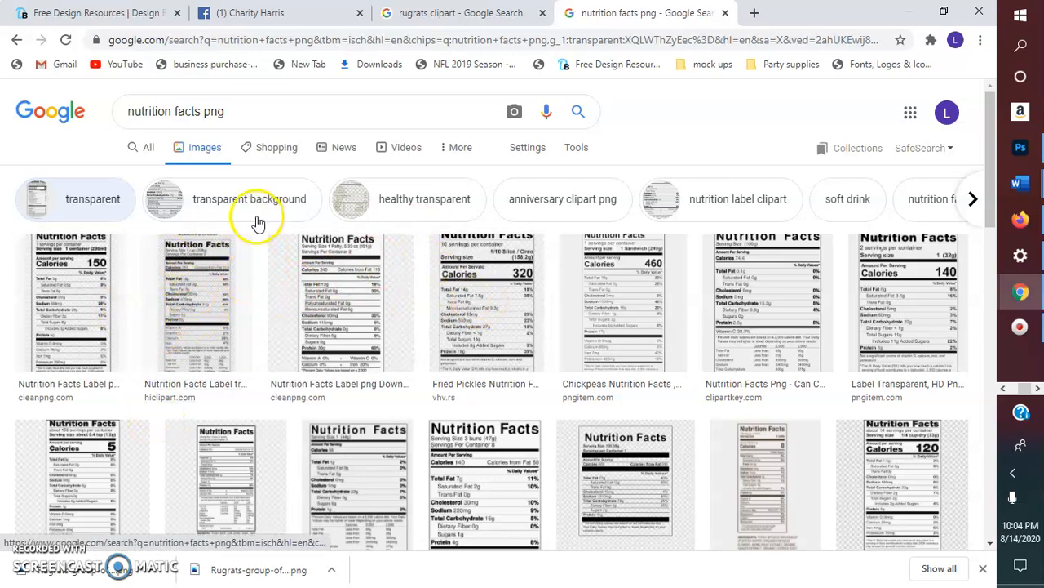
click(208, 208)
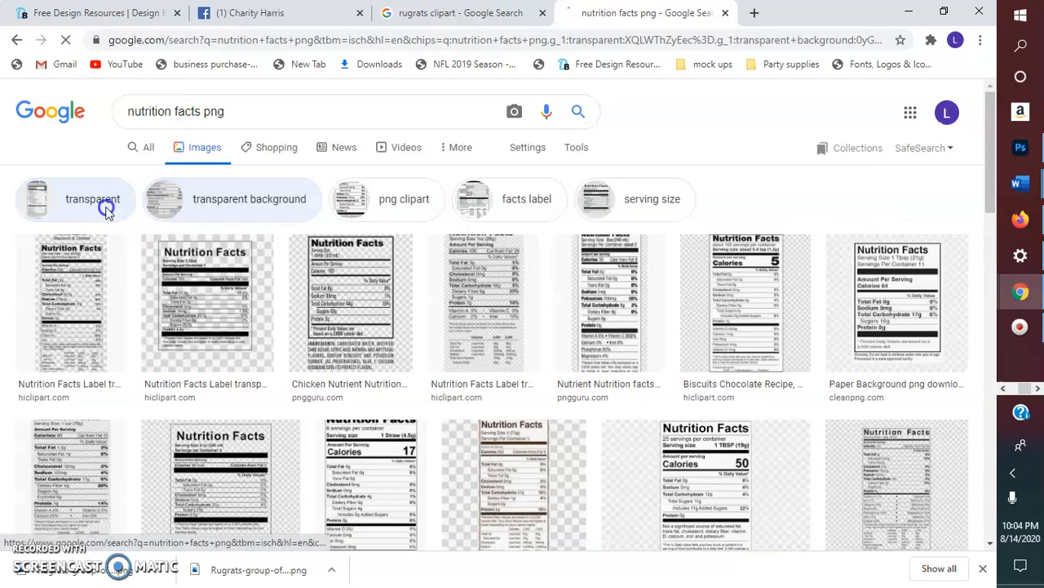
click(106, 209)
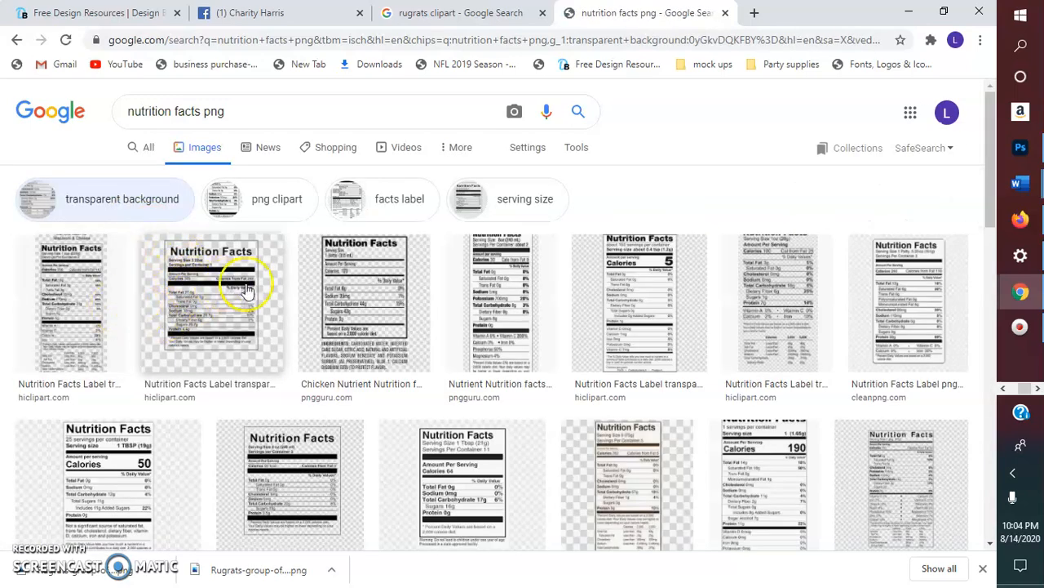
Preview the Pork Rinds label, then save the Amul Cheese Cube nutrition label to Downloads as a PNG named ps nutrition
click(767, 492)
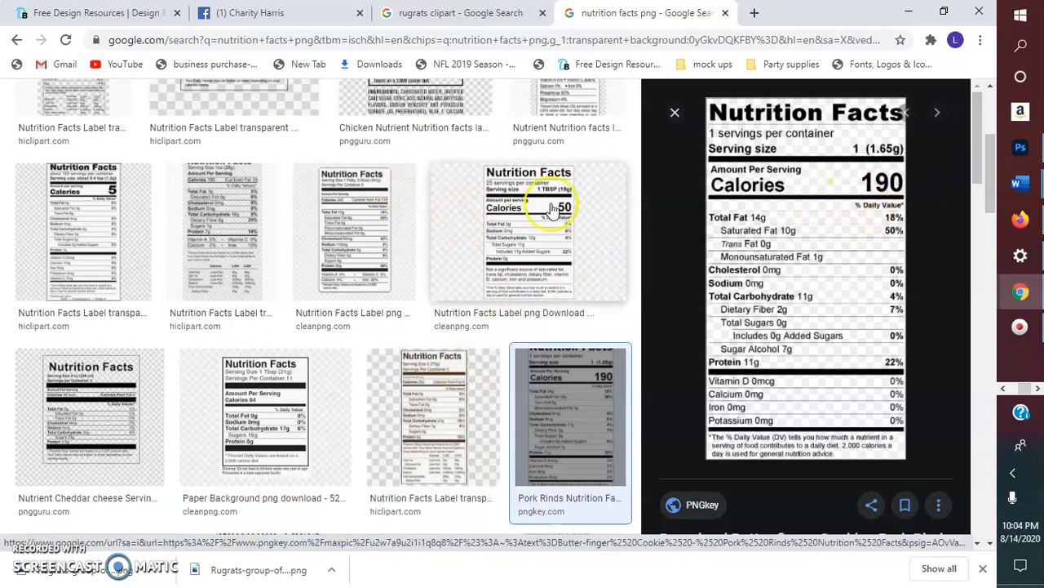
click(674, 113)
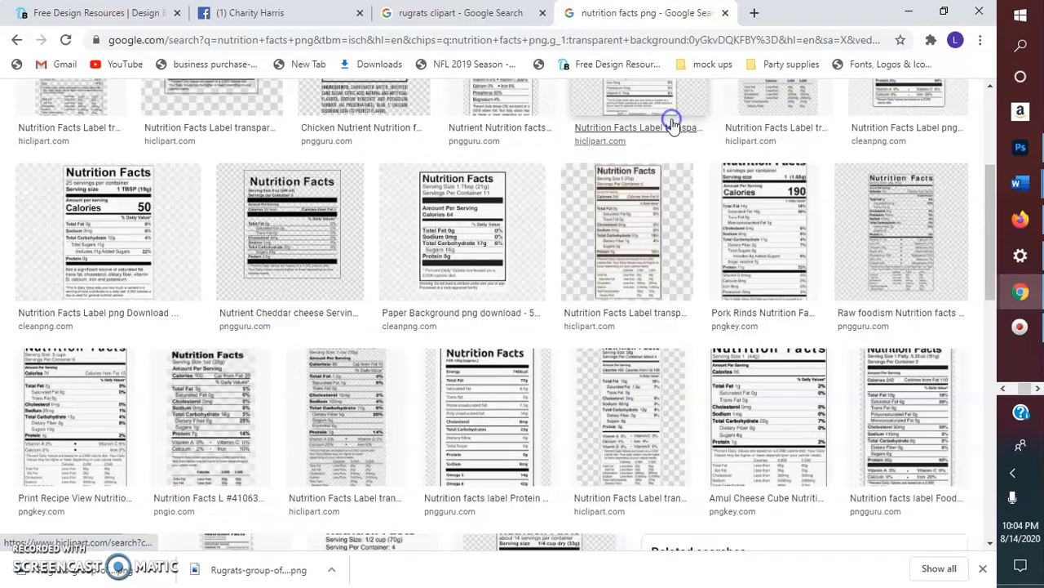
click(766, 432)
right_click(808, 247)
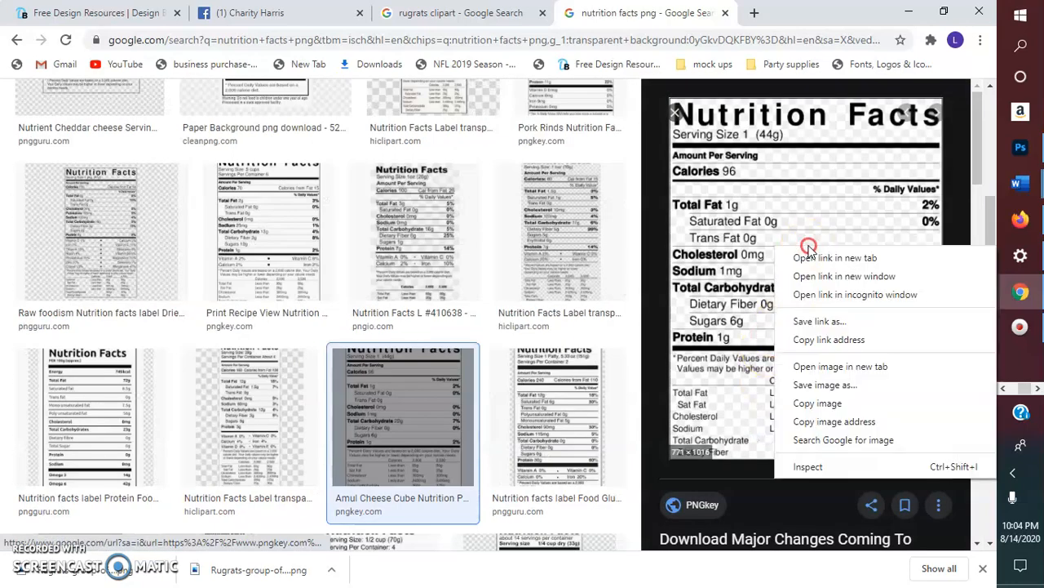
click(816, 384)
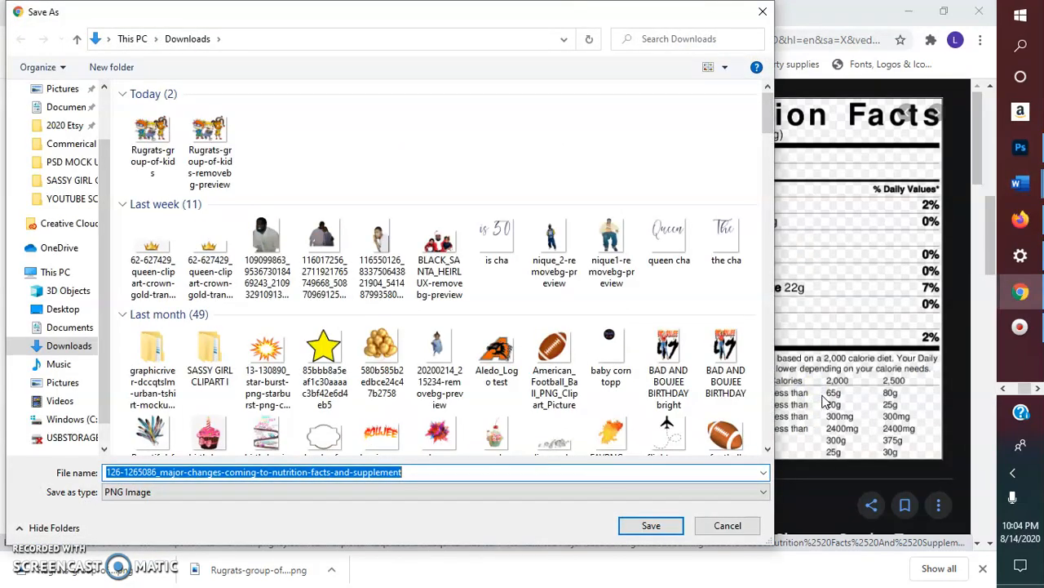
text(ps nutrition)
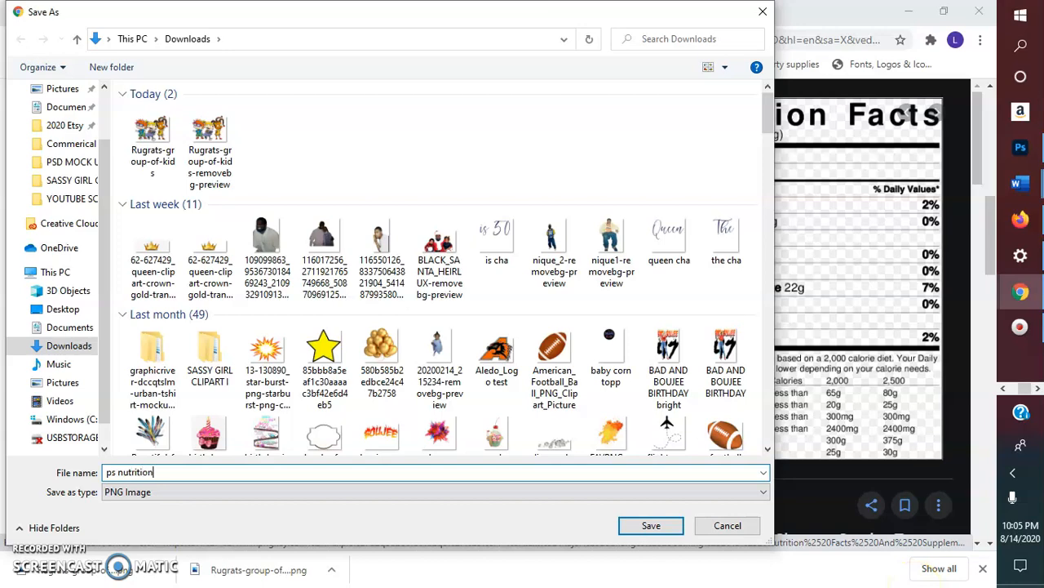
key(Return)
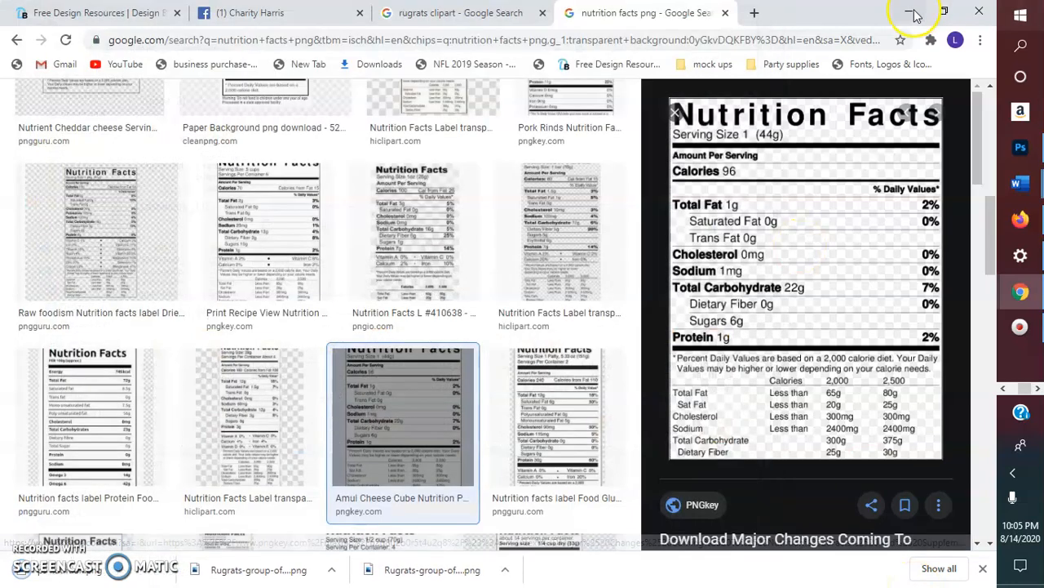
Switch to Photoshop and place the ps nutrition image from Downloads as an embedded object in the cheeto puffs template
click(910, 15)
click(1019, 147)
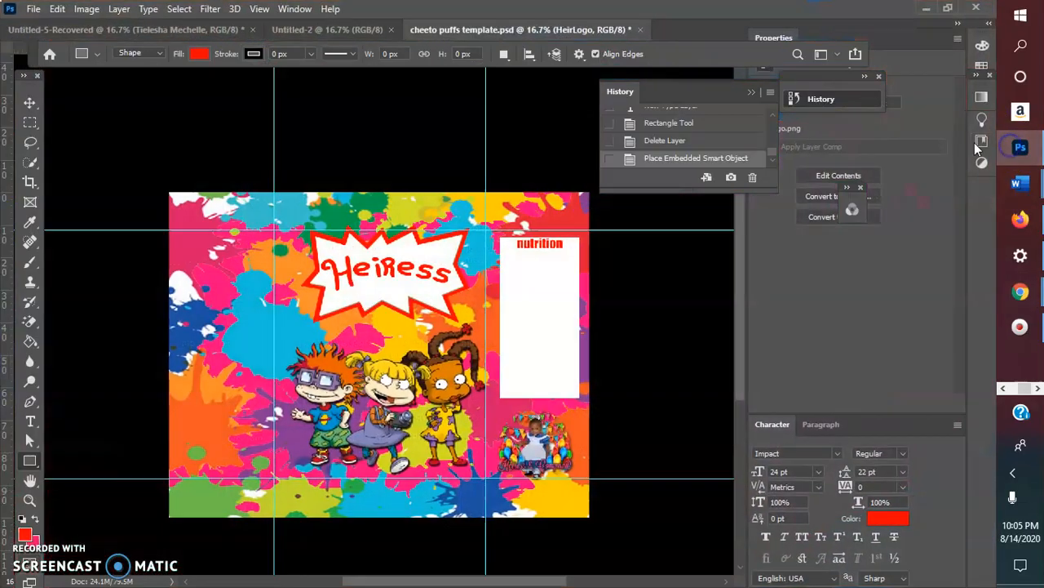
click(33, 9)
click(89, 311)
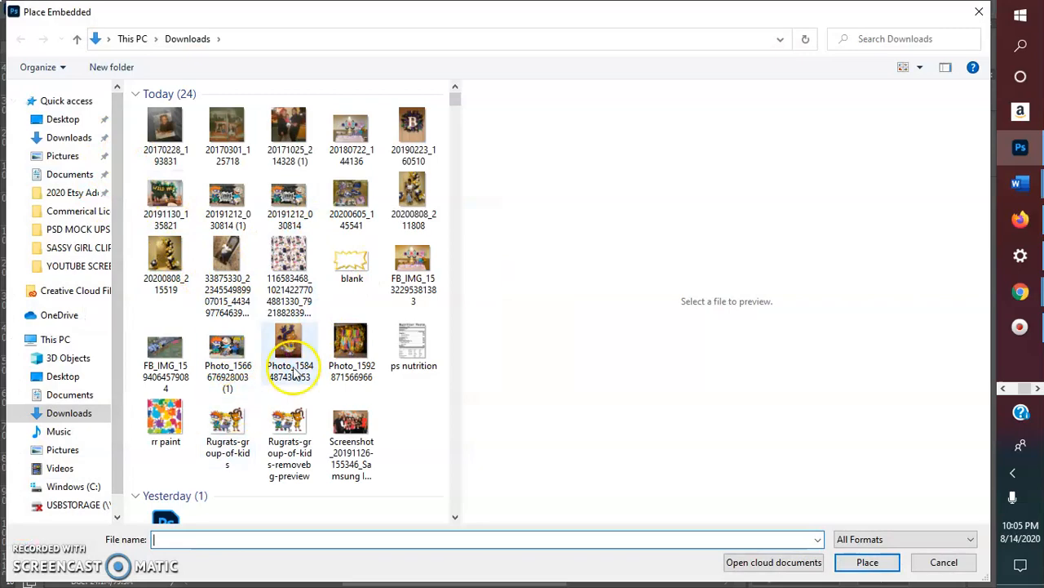
click(412, 343)
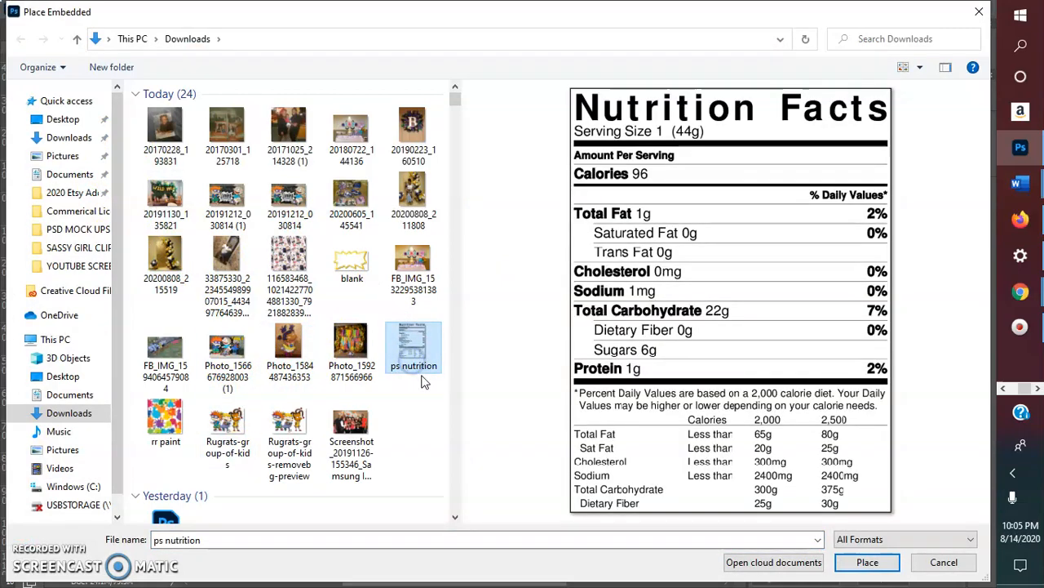
click(868, 562)
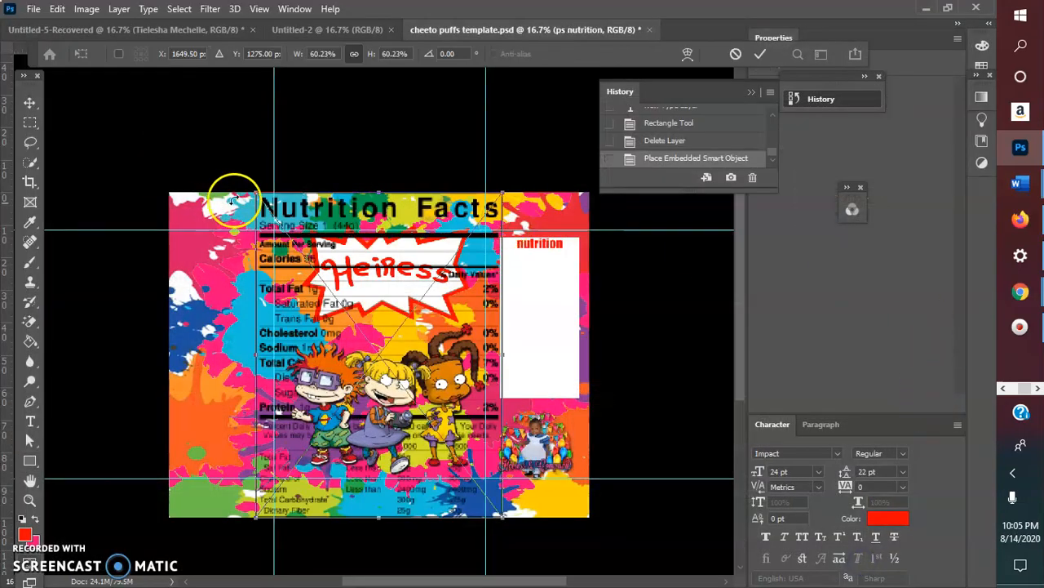
Fit the nutrition label over the white rectangle on the right side panel, scaled to about 19% width and 30% height
drag(254, 189, 392, 374)
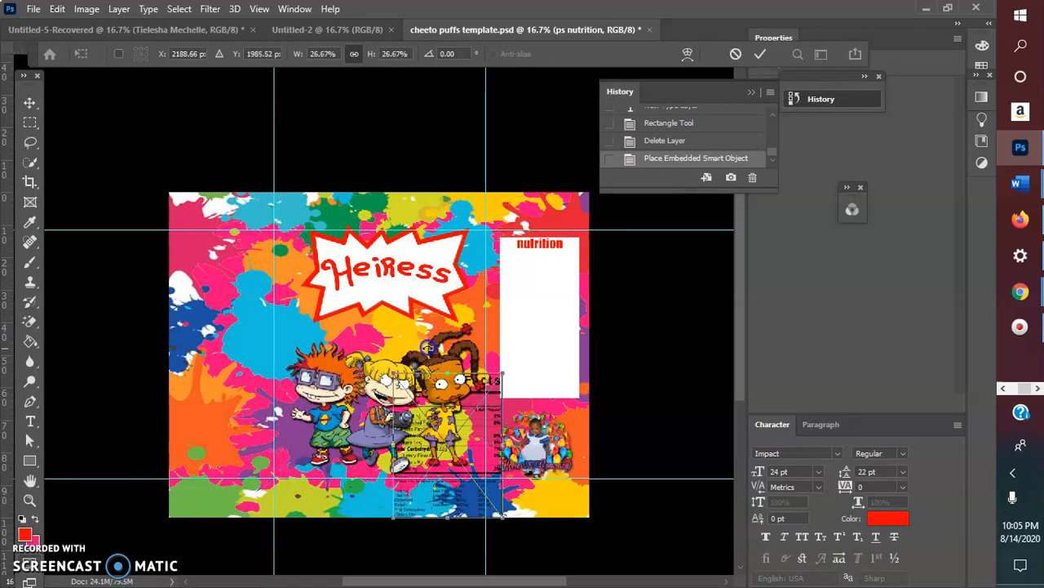
drag(482, 401, 589, 264)
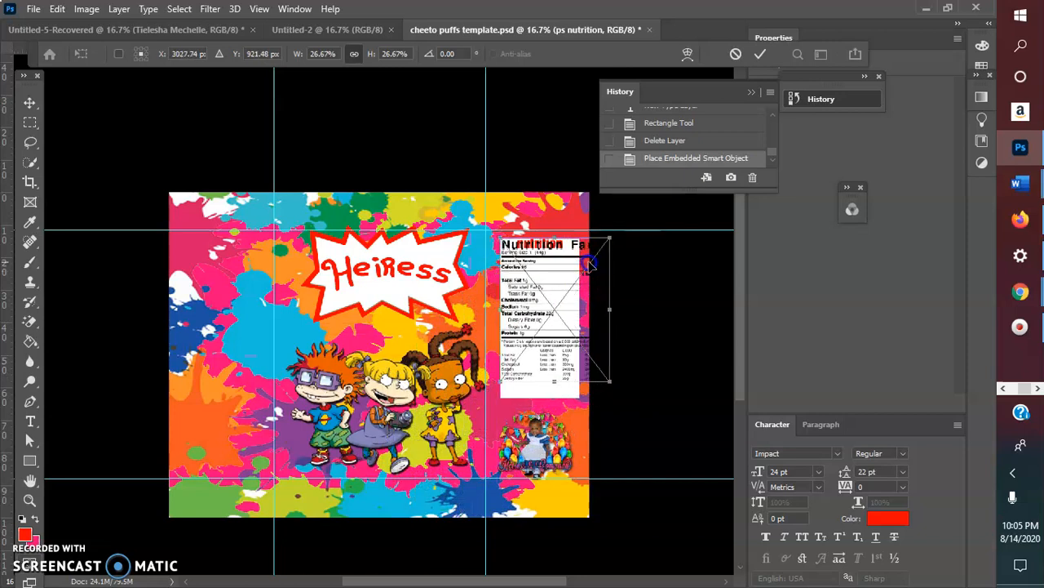
drag(611, 309, 579, 310)
drag(538, 382, 539, 395)
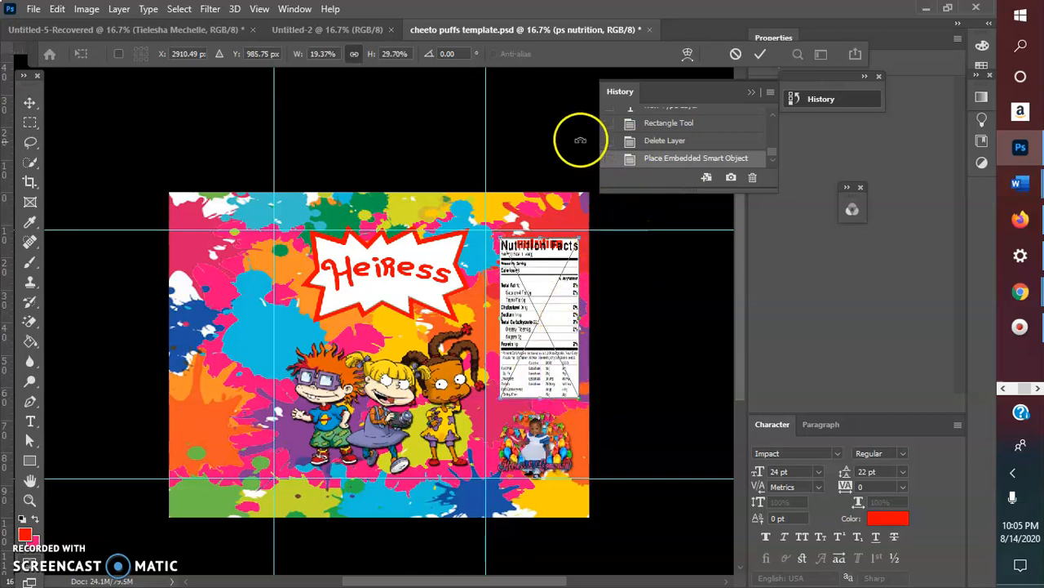
click(760, 54)
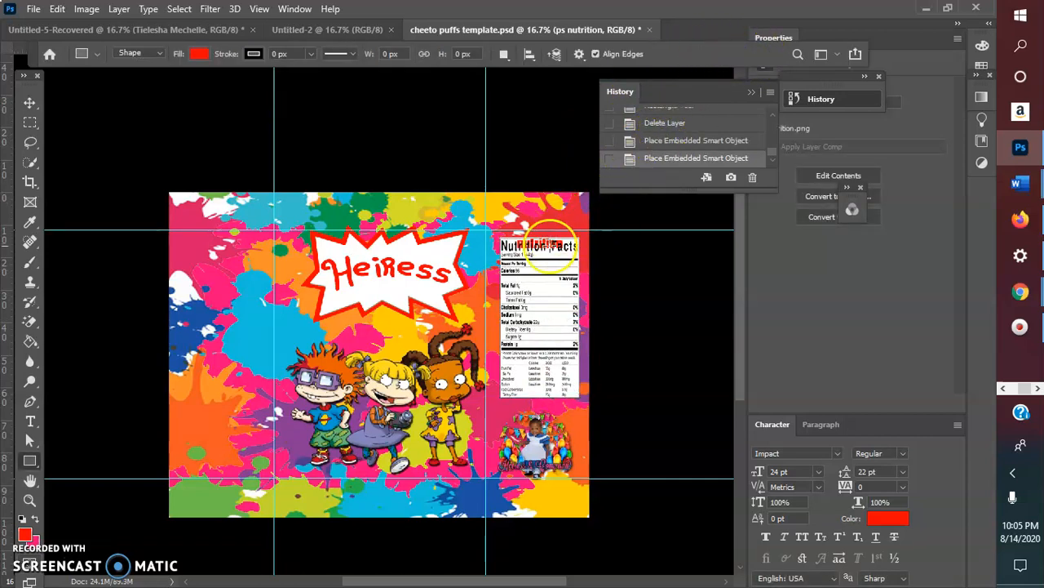
Hide the red nutrition text layer behind the placed label and move the floating panels clear of the artwork
click(30, 102)
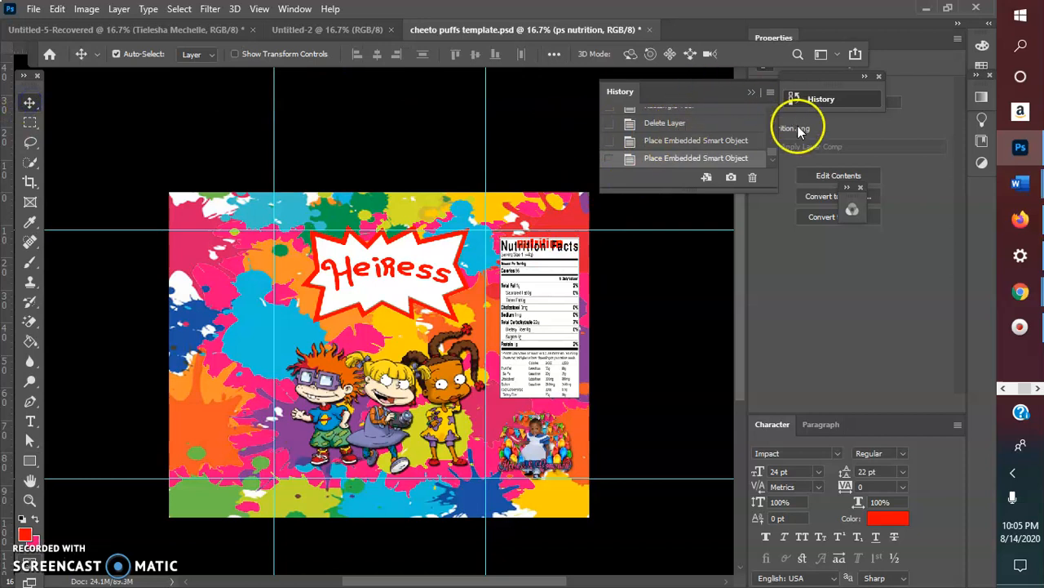
drag(692, 92, 832, 94)
click(621, 157)
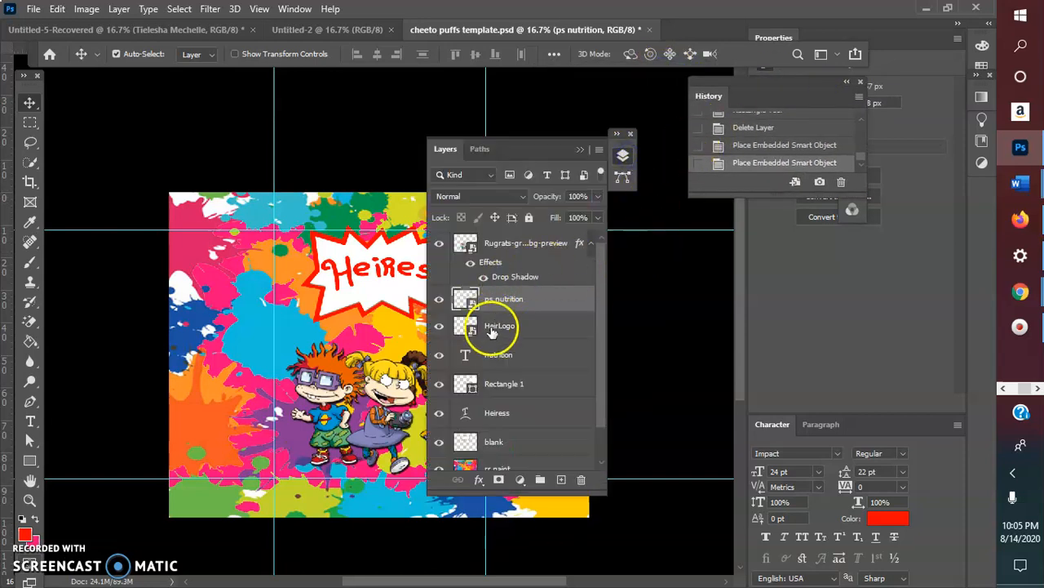
click(441, 358)
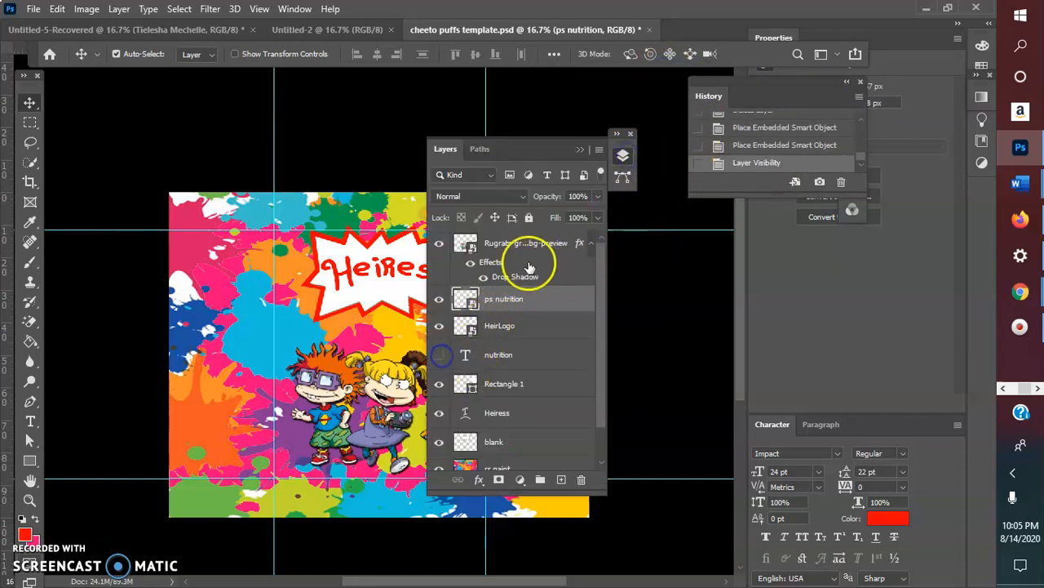
click(581, 150)
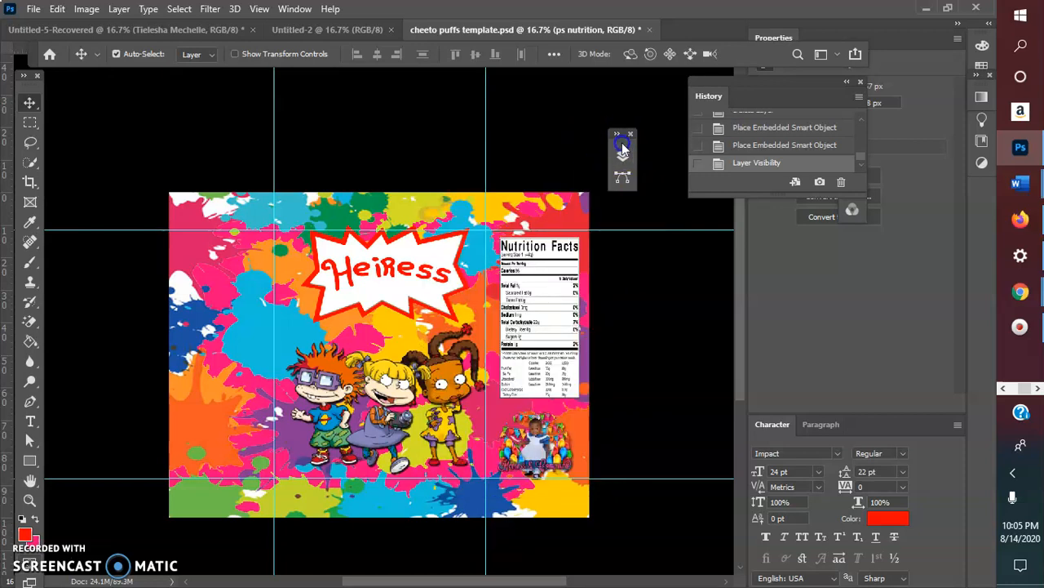
drag(622, 145, 645, 147)
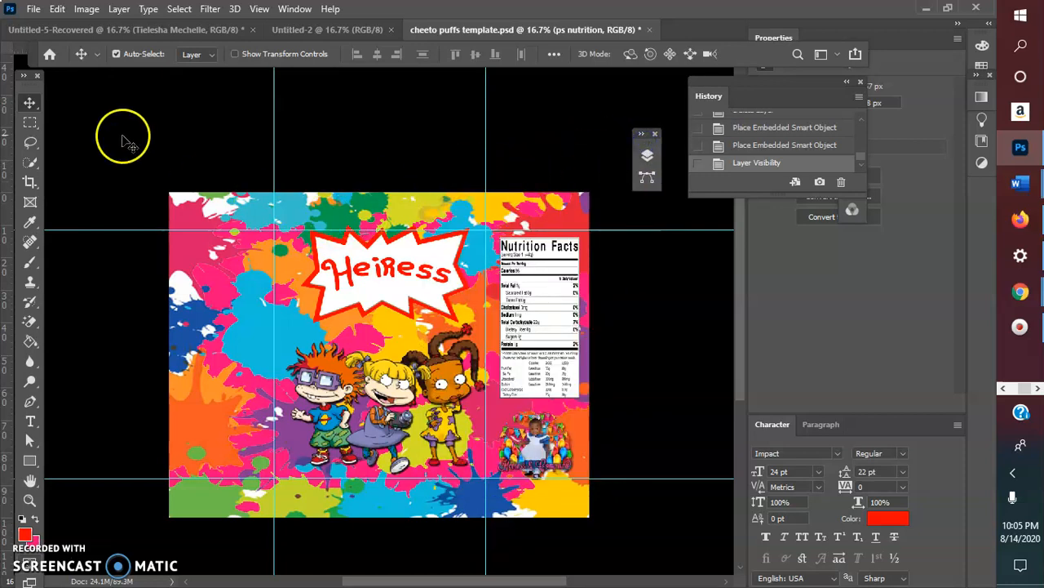
Draw a red rectangle about 5.54 by 8.48 in over the center section between the vertical guides, displaying its dimensions in inches
click(30, 460)
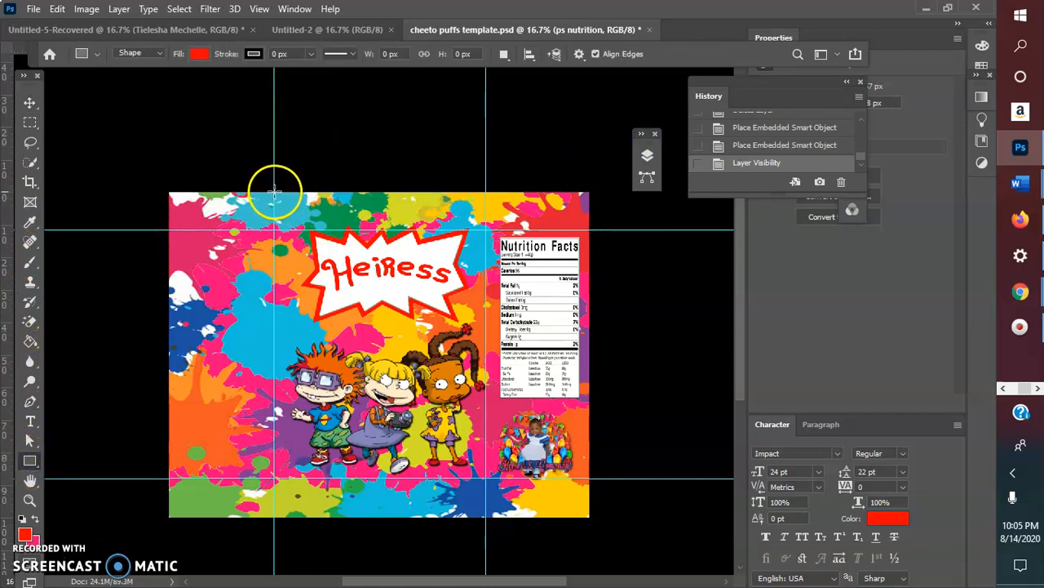
drag(274, 193, 487, 515)
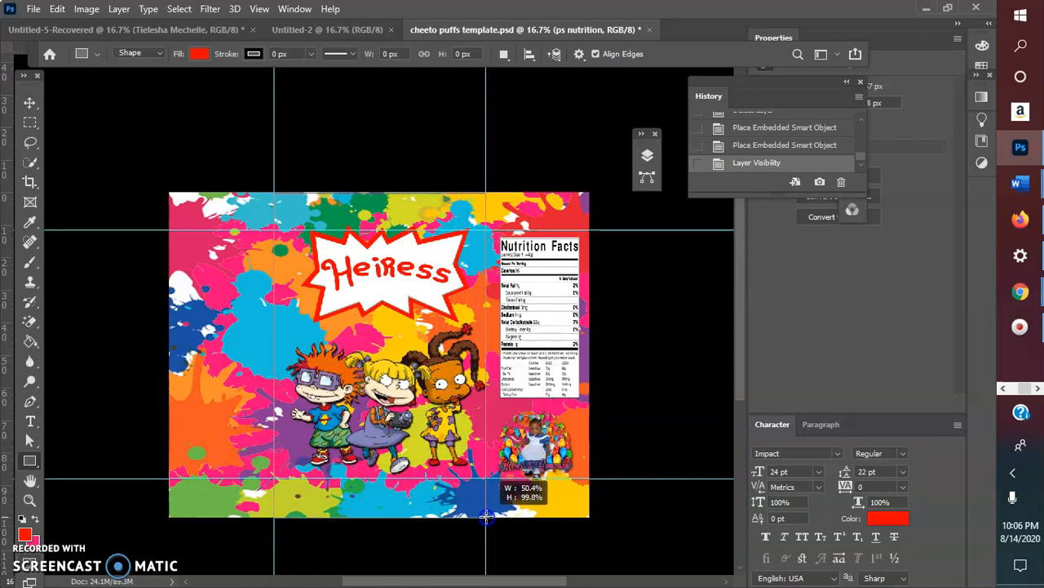
drag(486, 517, 486, 516)
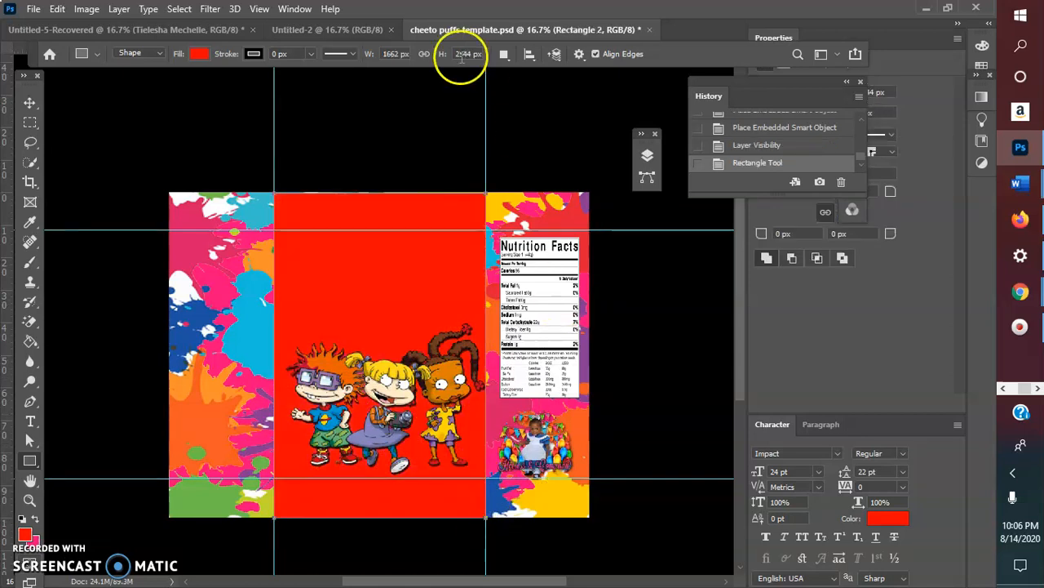
right_click(397, 53)
click(436, 74)
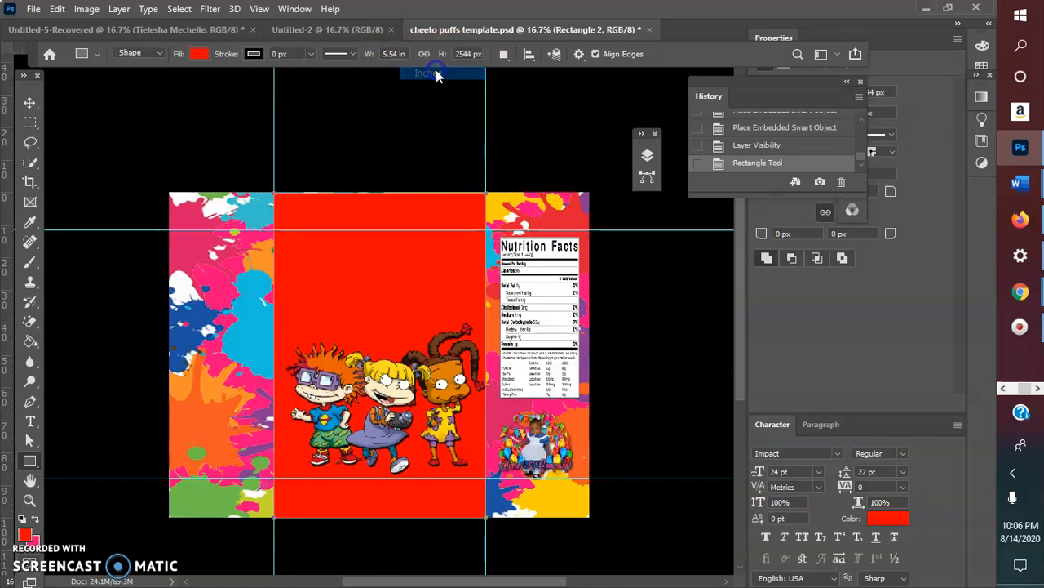
right_click(462, 54)
click(482, 75)
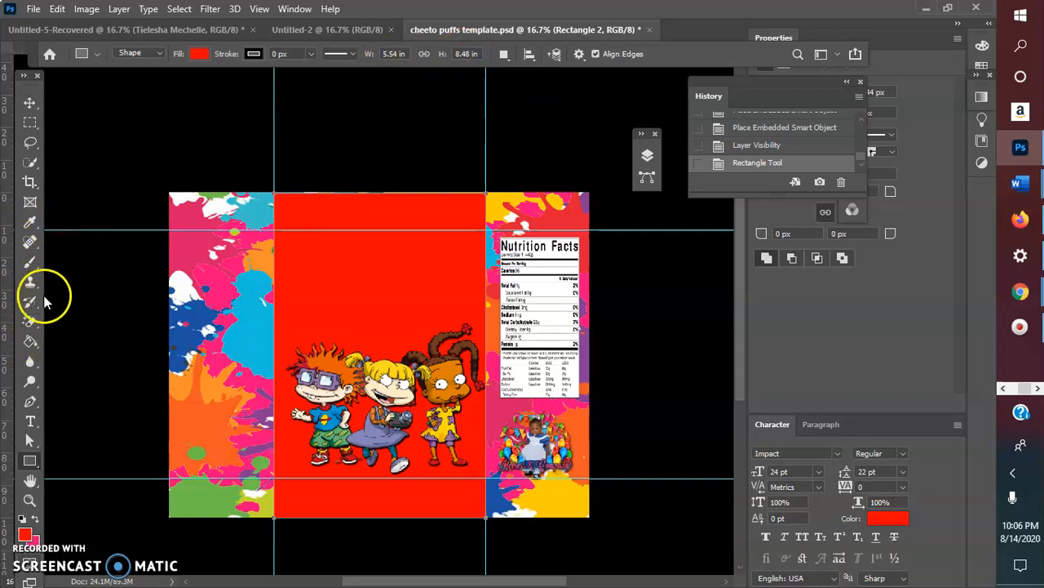
click(30, 420)
click(305, 253)
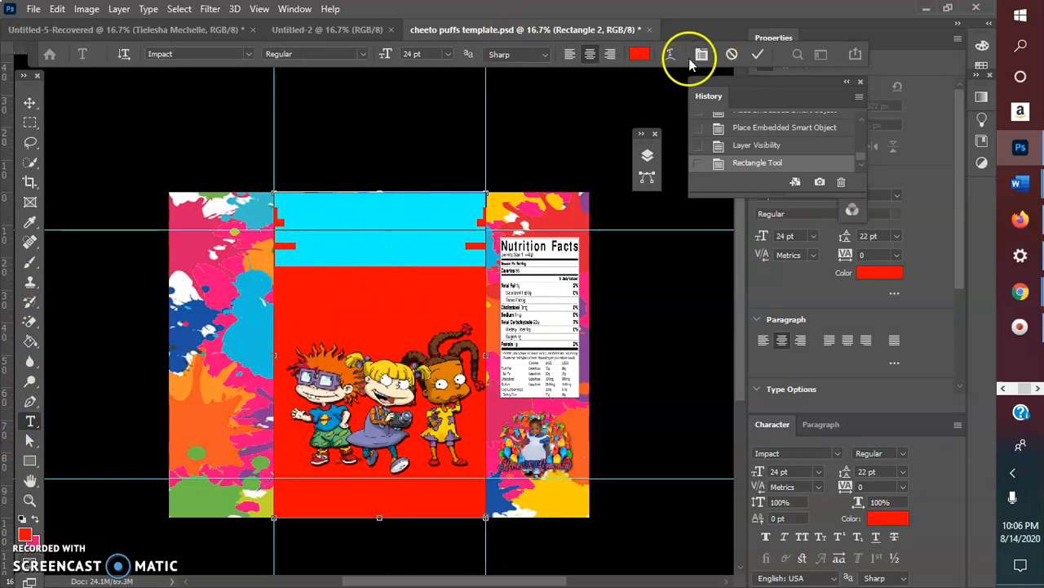
click(732, 55)
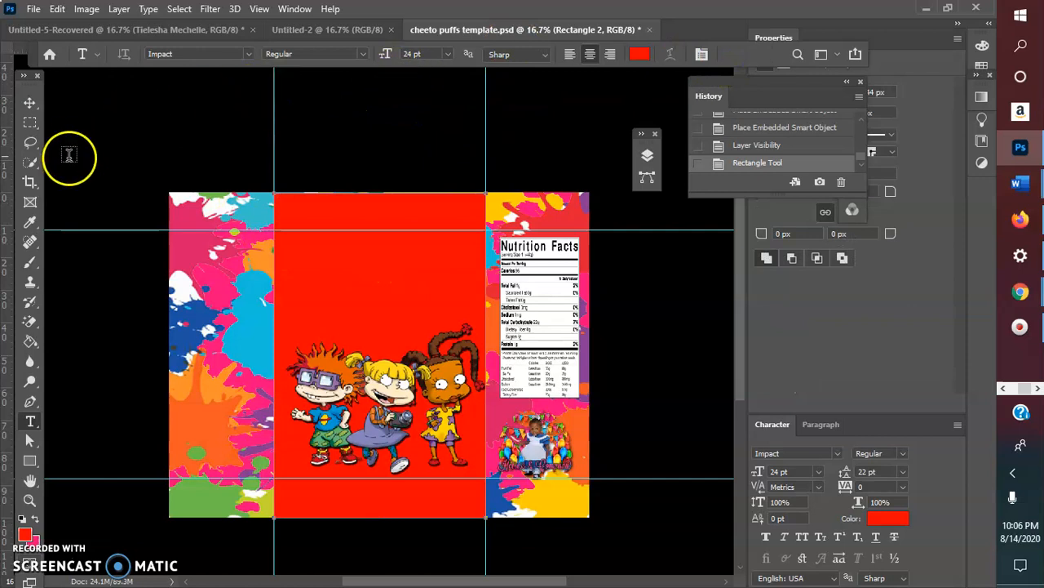
Free Transform the red rectangle over the center section to 5.55 in wide by 8.50 in high, using inches for both dimensions
click(26, 100)
click(336, 217)
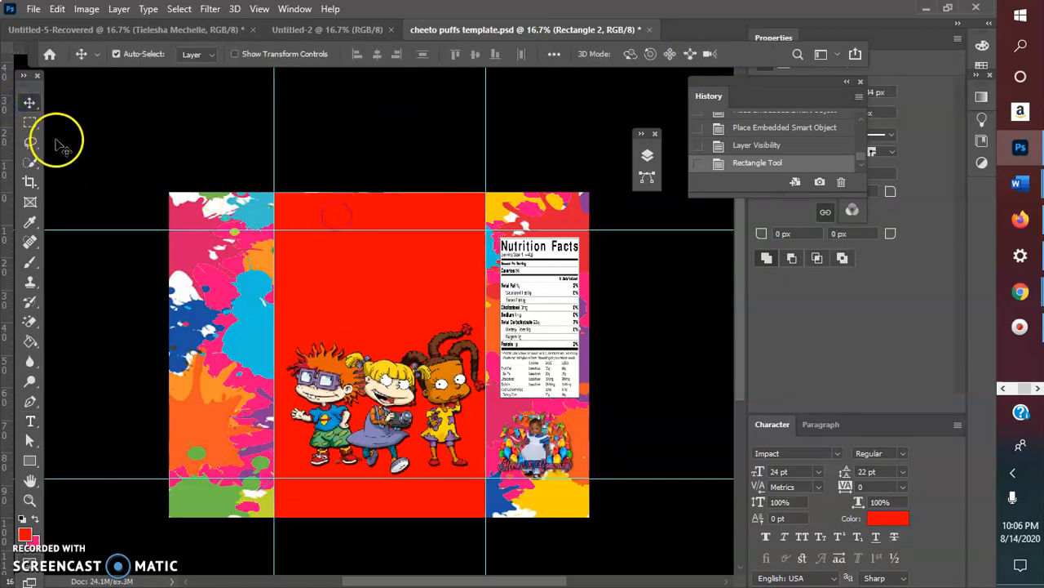
click(34, 9)
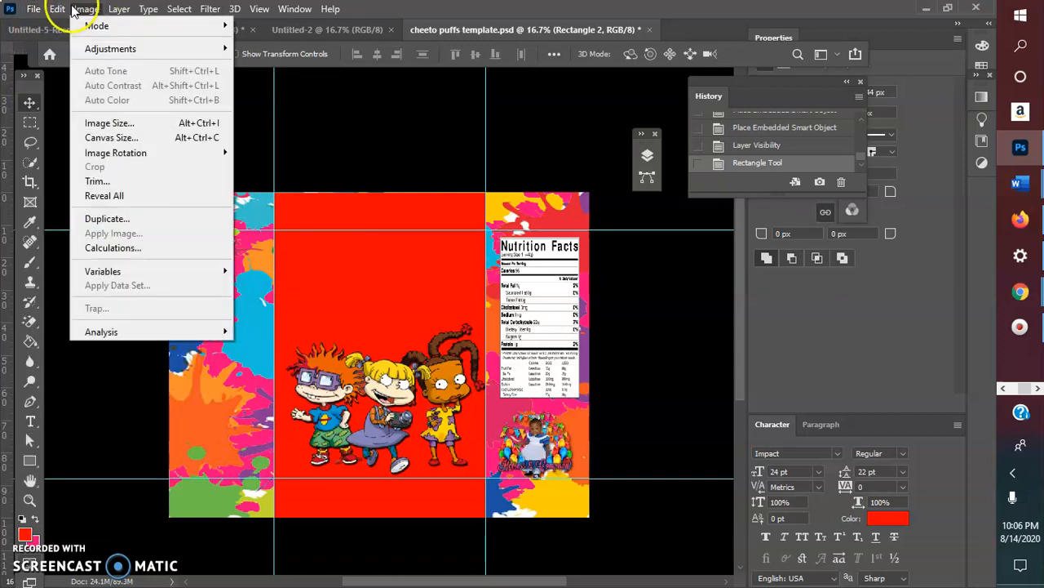
mouse_move(57, 9)
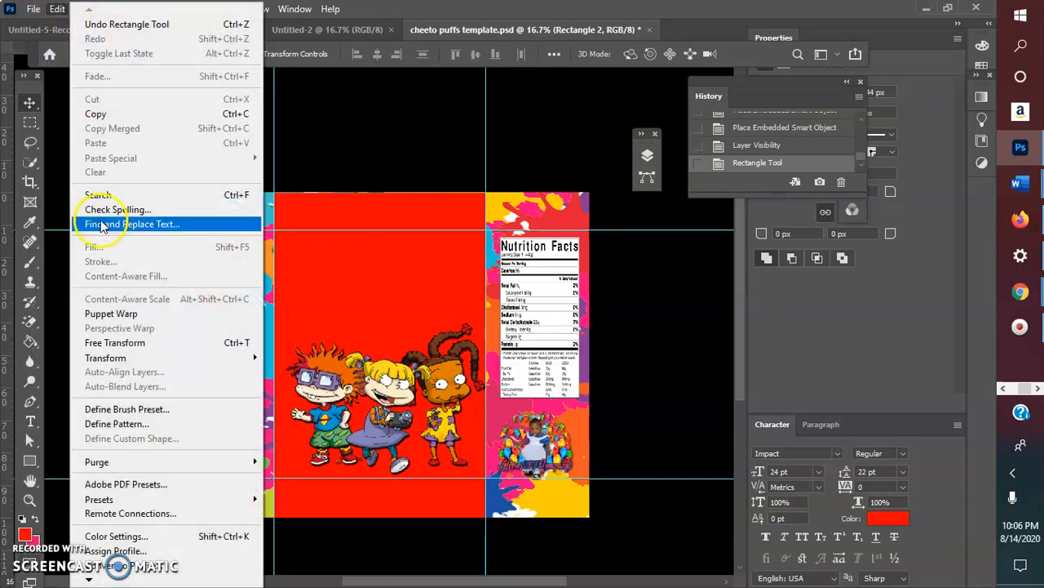
click(105, 341)
right_click(310, 55)
click(335, 77)
right_click(387, 56)
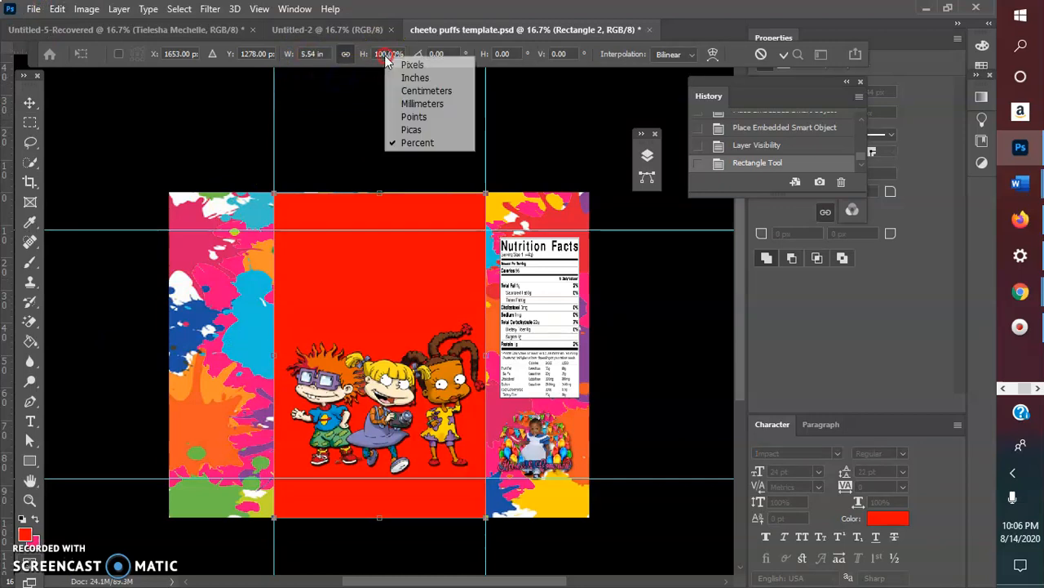
click(400, 77)
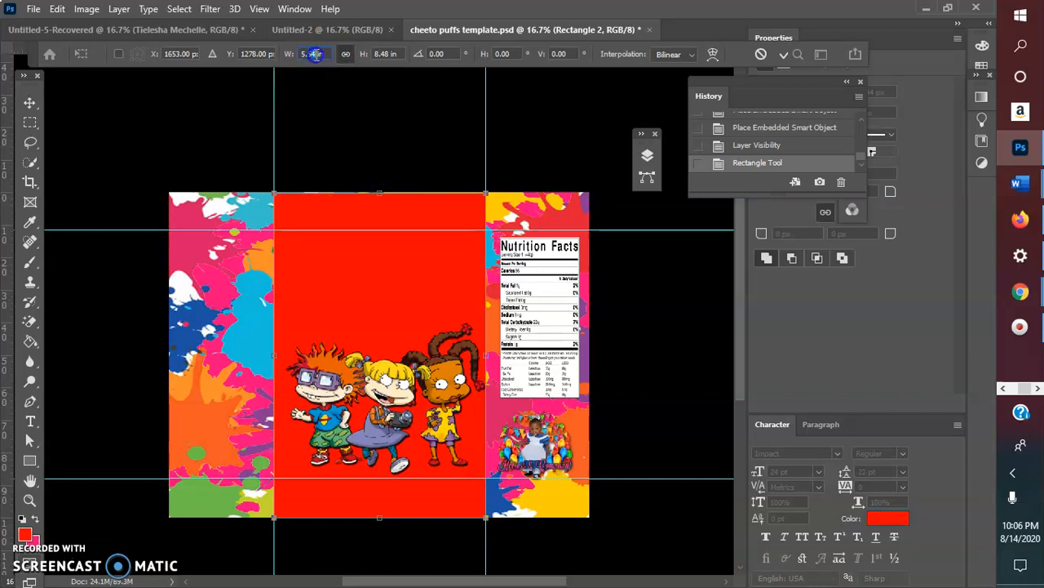
key(Up)
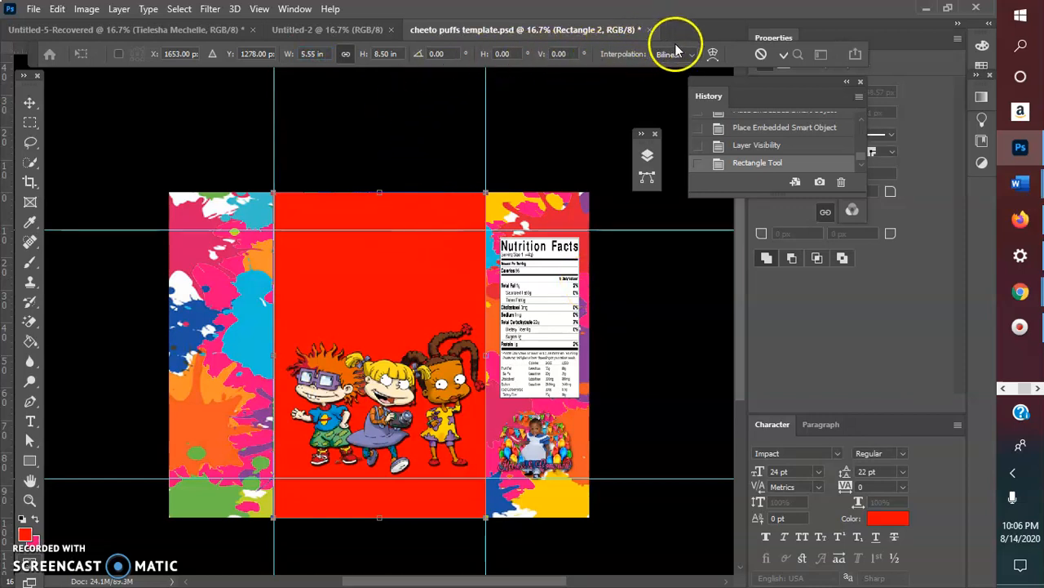
click(782, 56)
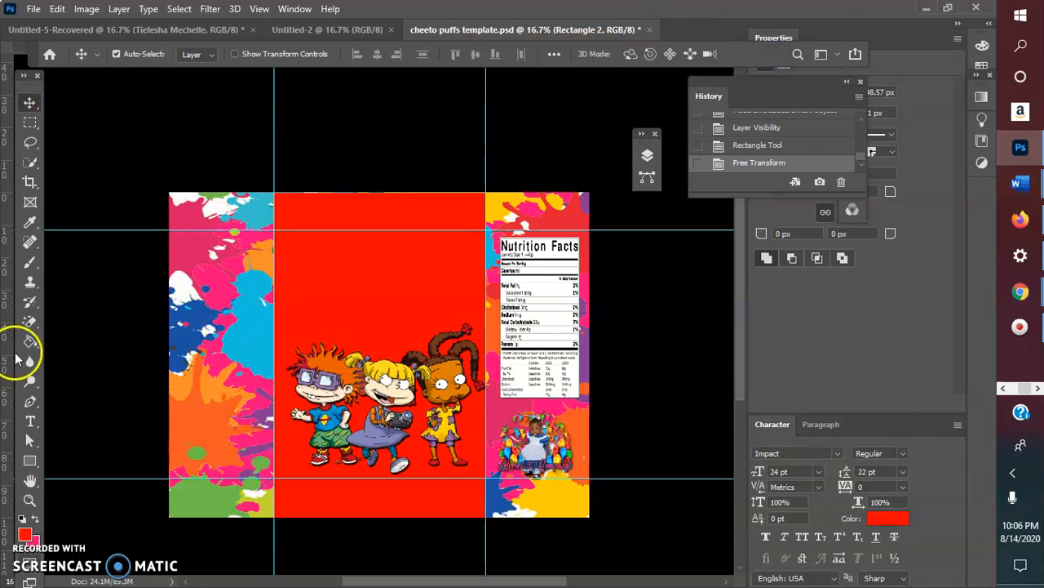
click(30, 460)
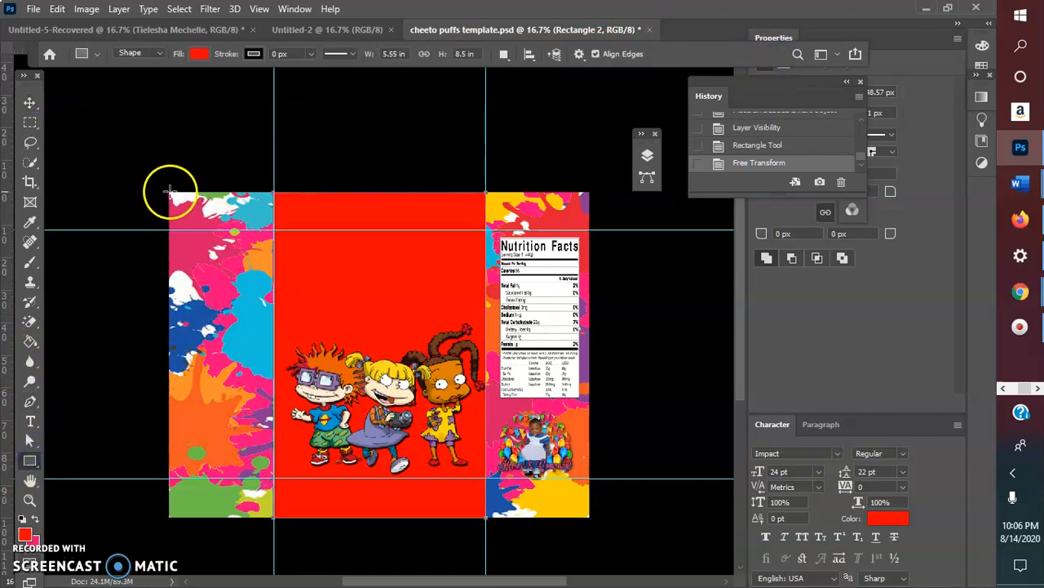
drag(168, 192, 234, 190)
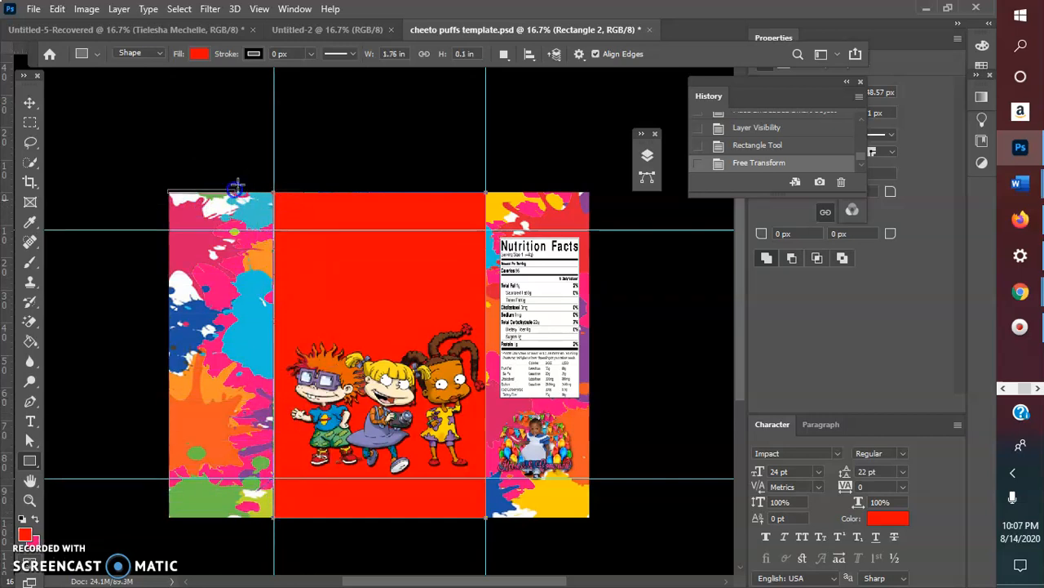
key(Delete)
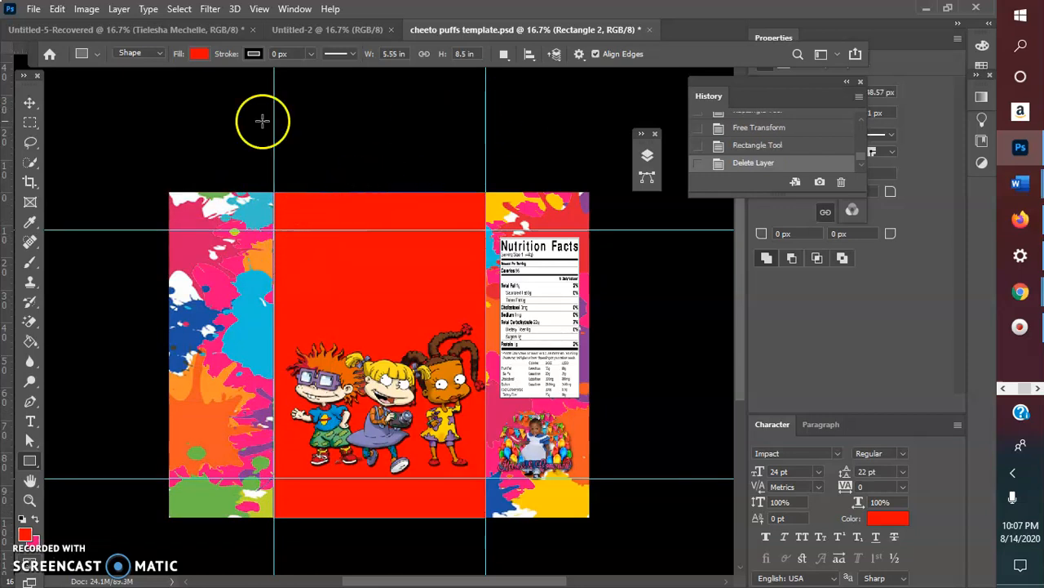
Hide the Rectangle 2 layer that covers the center section of the bag
click(29, 102)
mouse_move(339, 210)
mouse_down()
mouse_move(275, 207)
mouse_move(341, 210)
mouse_up()
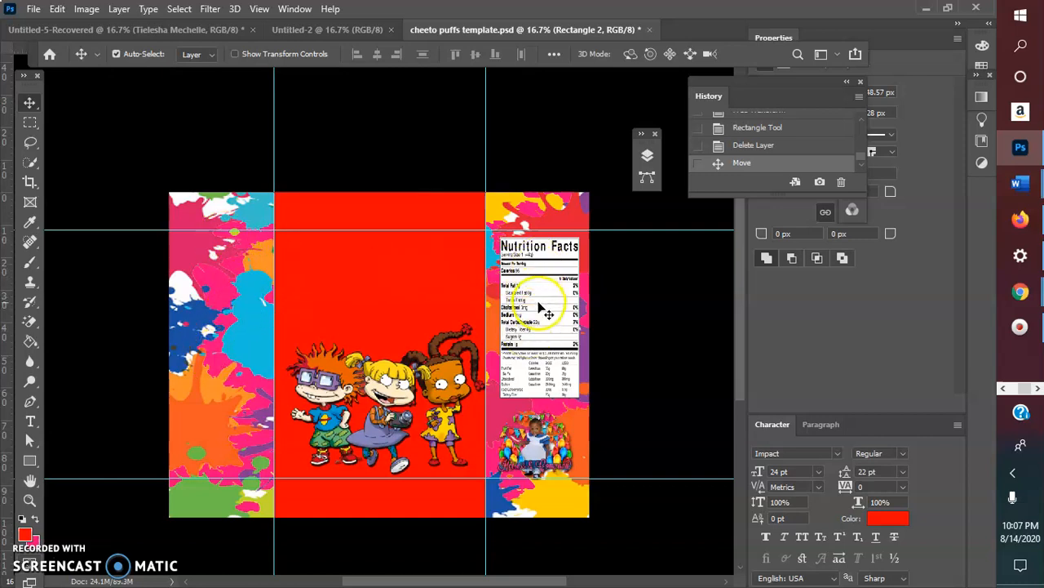
click(647, 155)
click(464, 302)
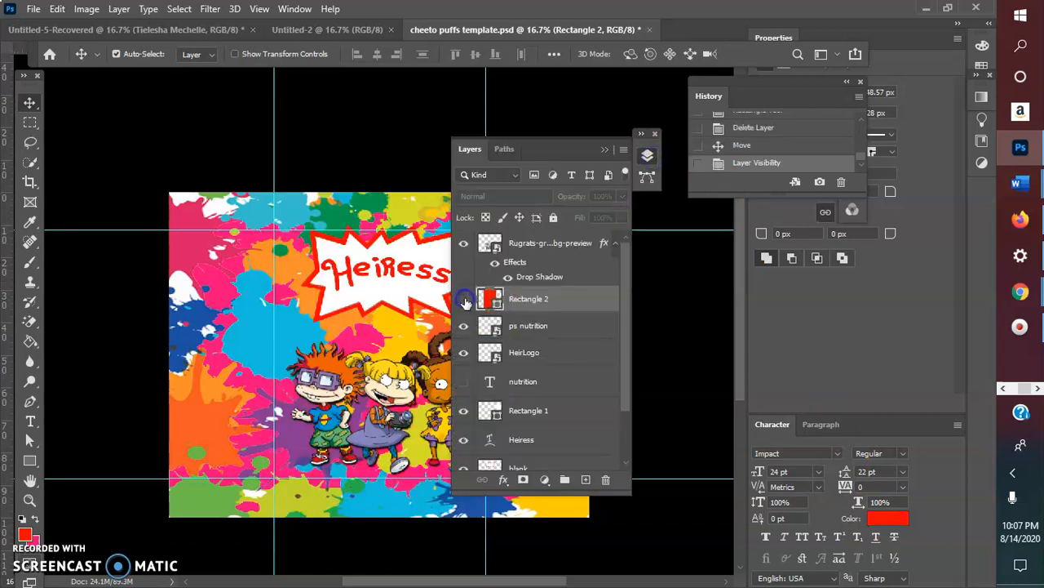
click(606, 152)
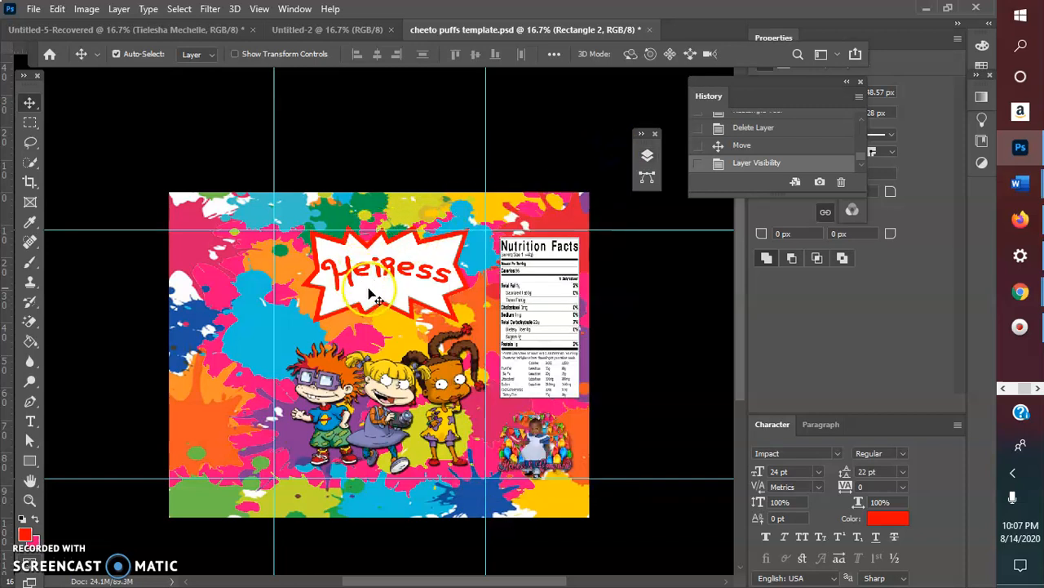
Recolor the red title text inside the white starburst to blue 2c02ff, keeping its Rugrats font
drag(387, 269, 384, 270)
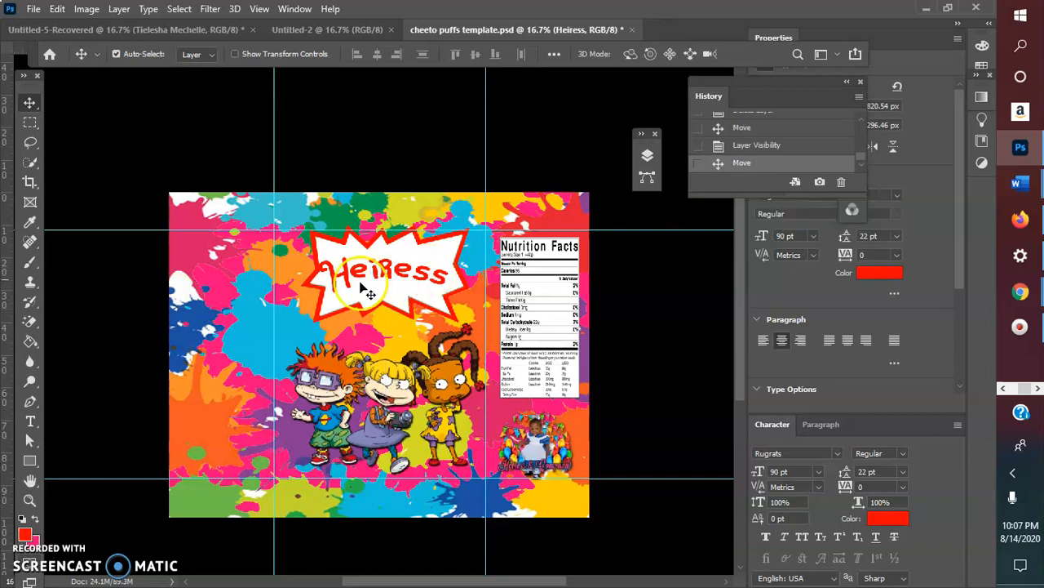
double_click(377, 270)
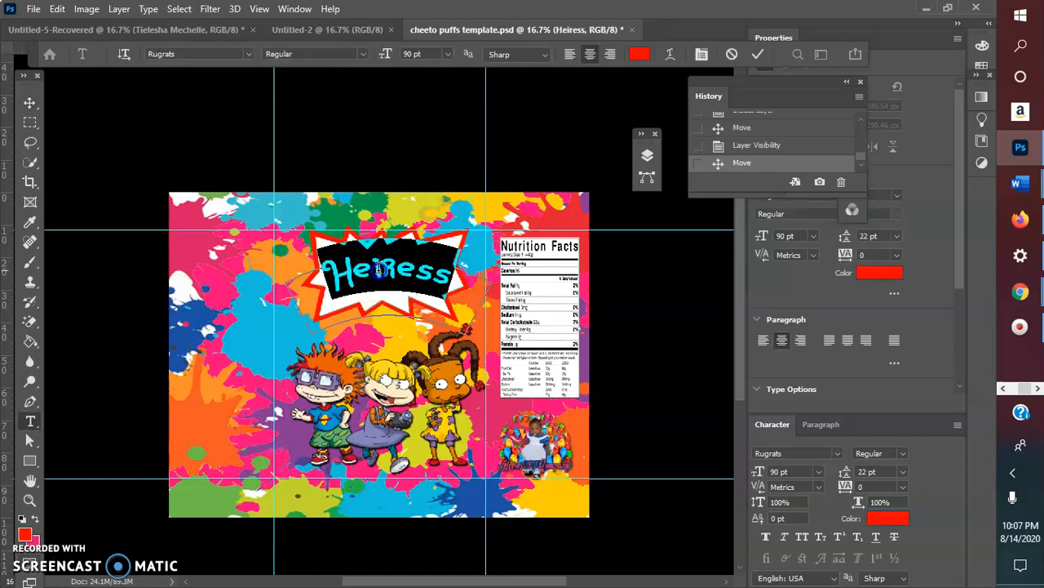
click(247, 53)
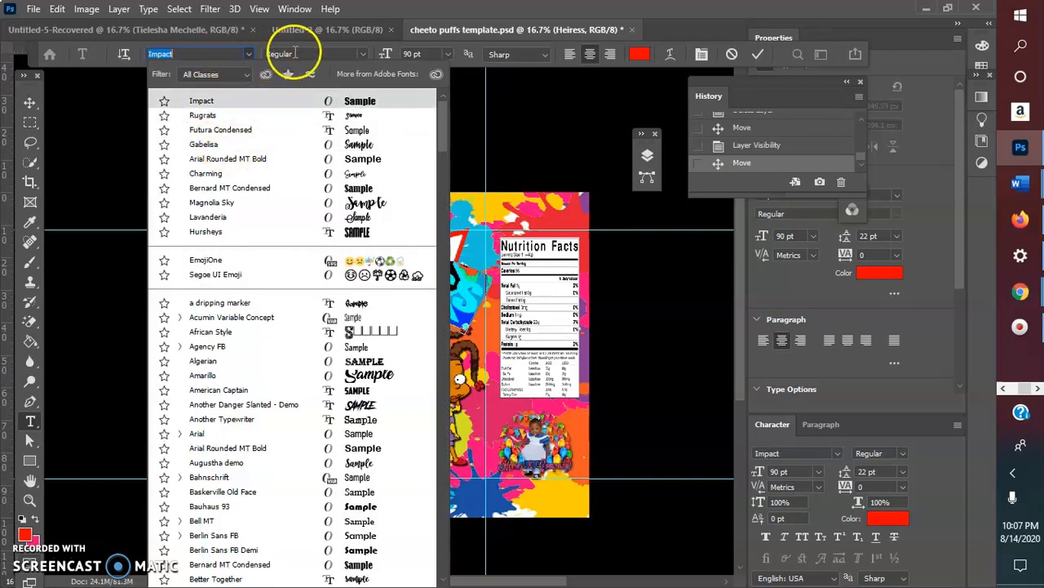
click(639, 54)
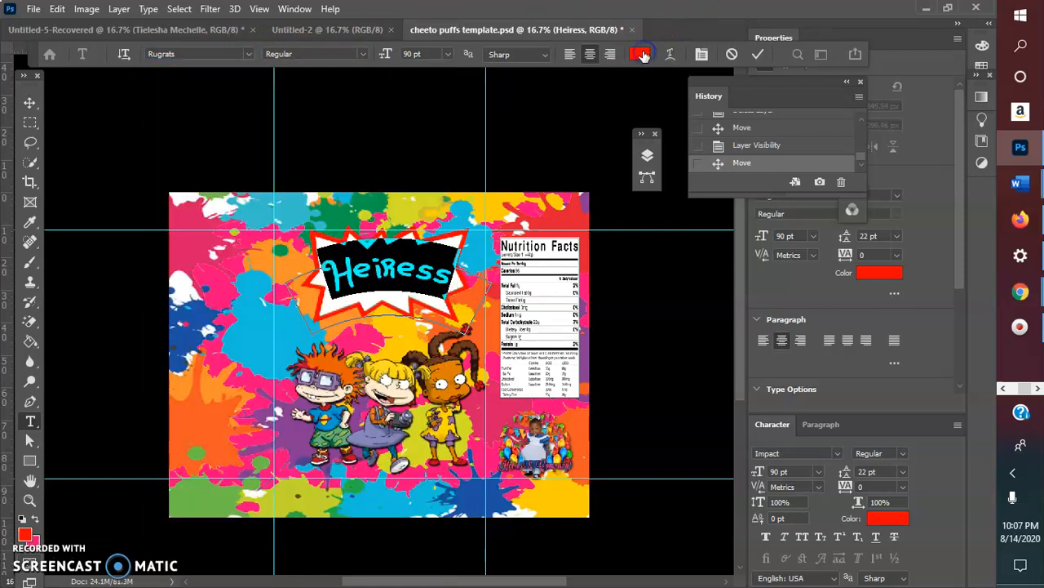
click(639, 53)
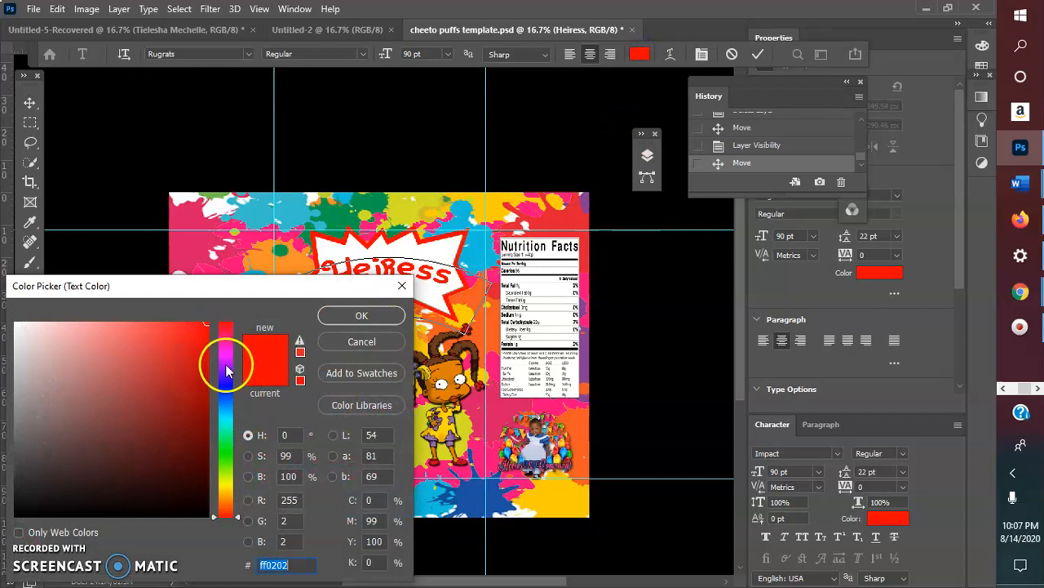
mouse_move(226, 374)
mouse_down()
mouse_move(224, 416)
mouse_move(232, 390)
mouse_up()
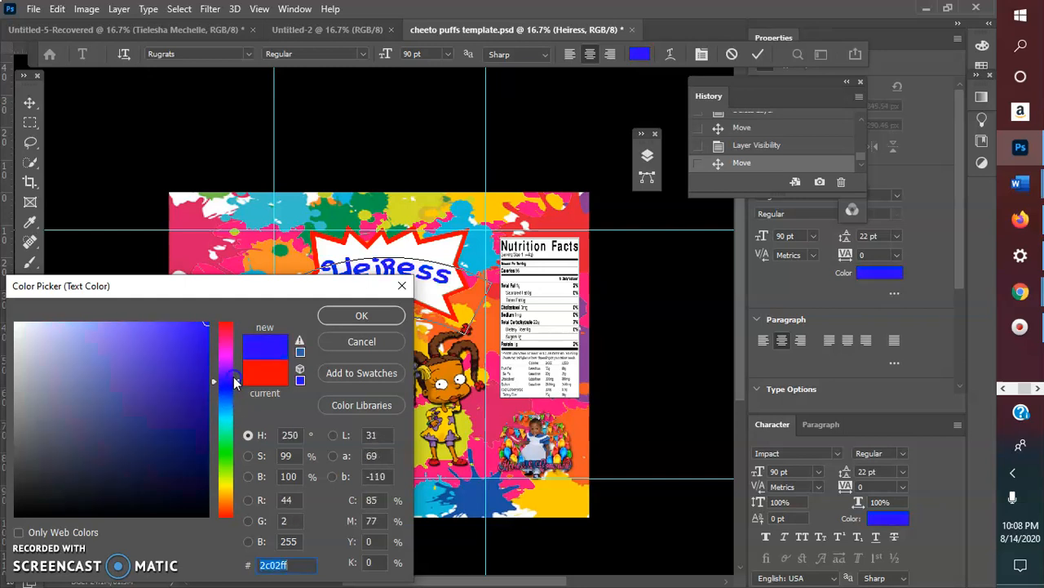
click(344, 318)
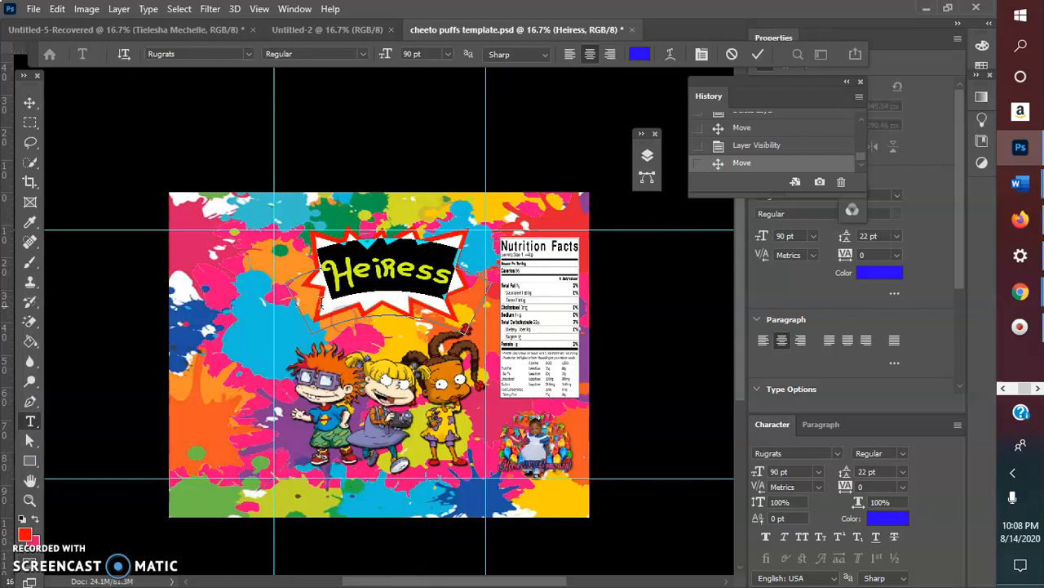
click(758, 54)
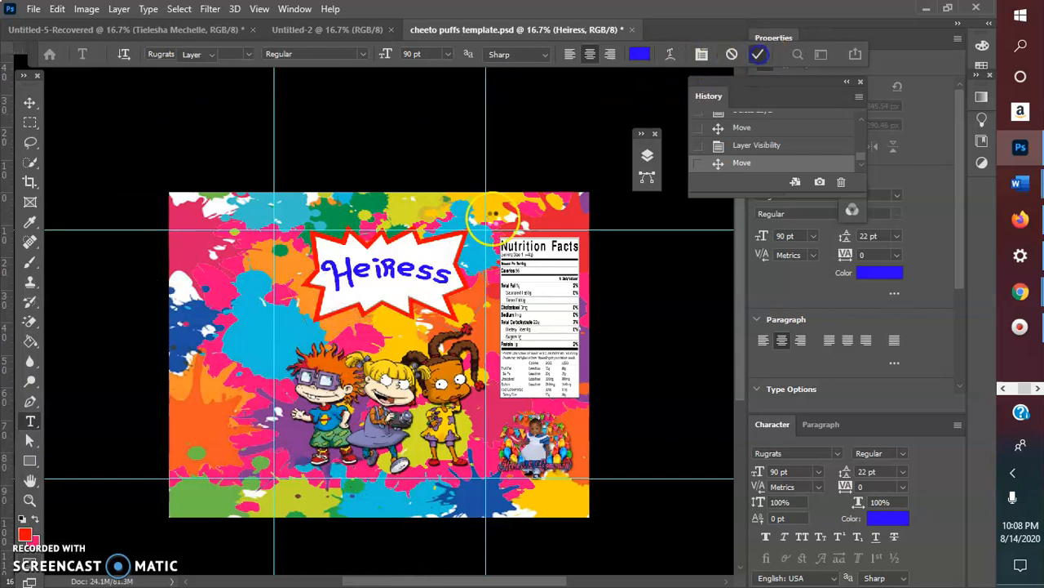
key(v)
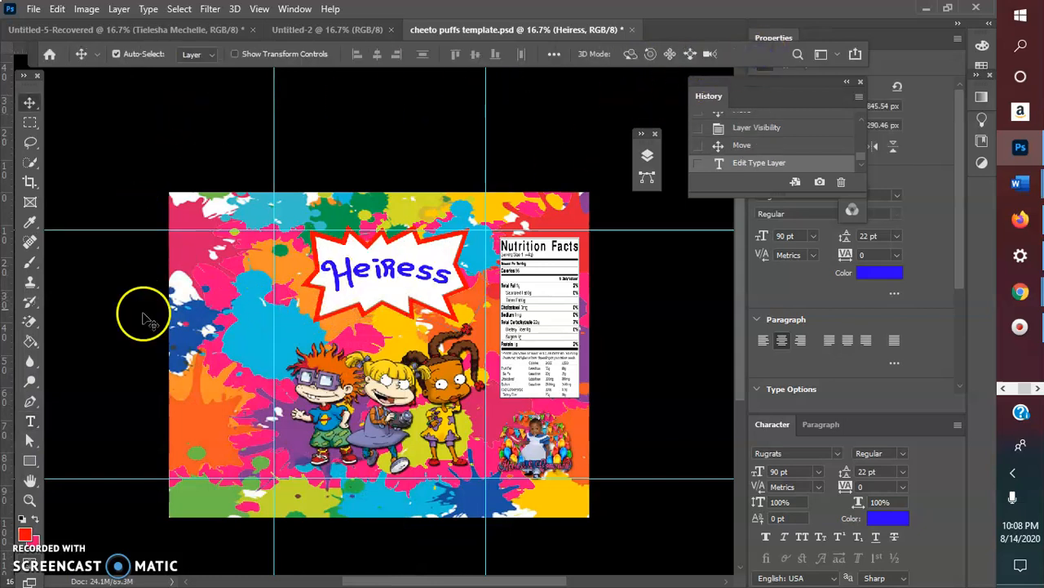
Set the foreground color to yellow ffea02
click(29, 535)
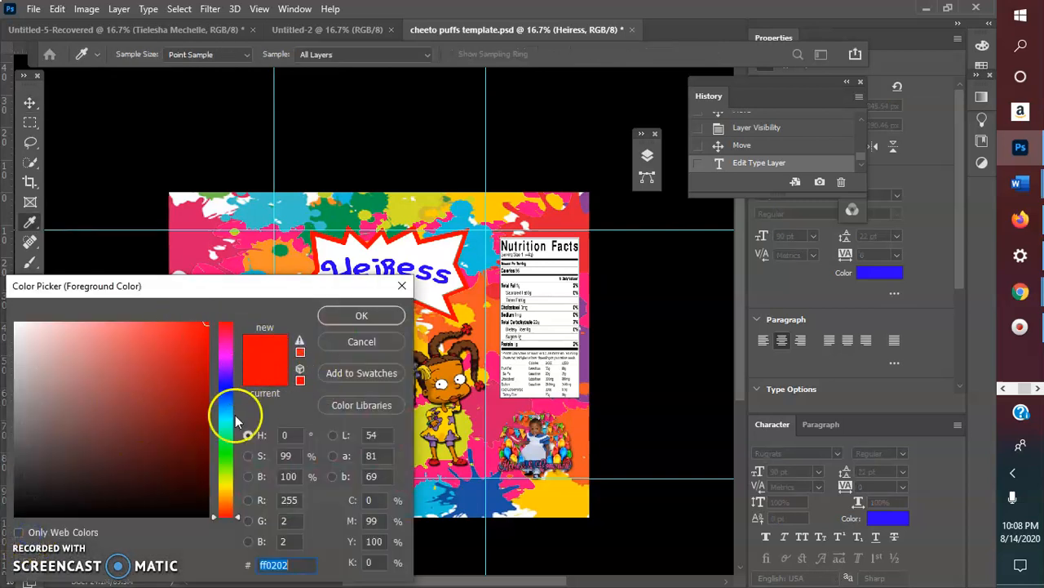
click(226, 488)
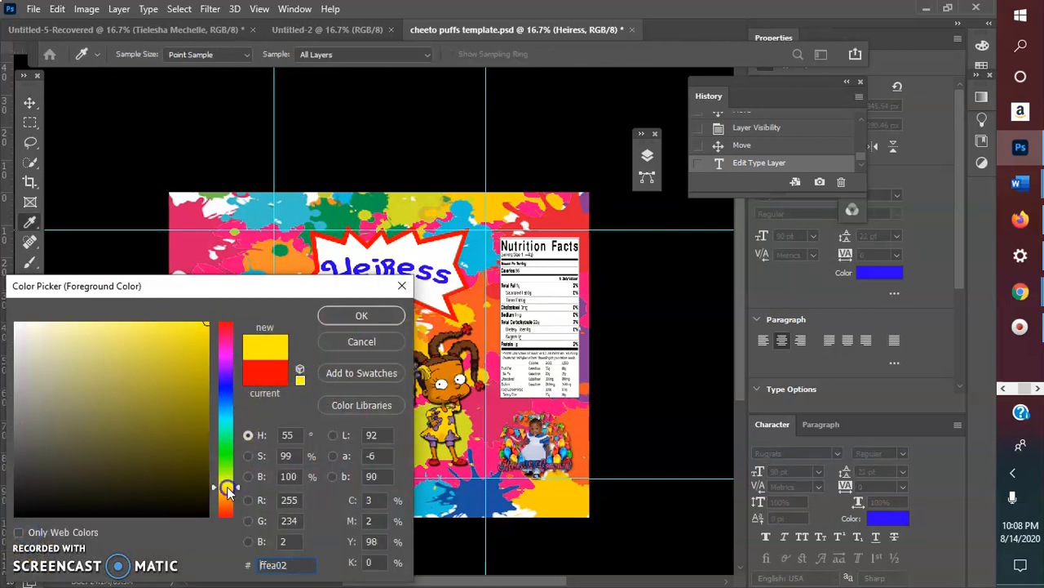
click(354, 318)
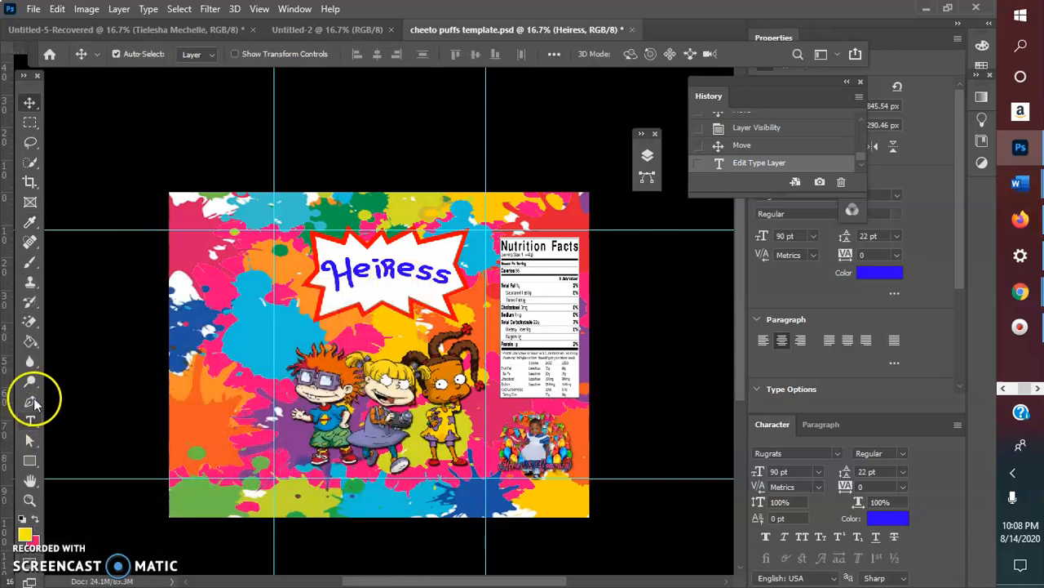
Set up the Brush tool with a Hard Round tip, 32 px in size
click(31, 263)
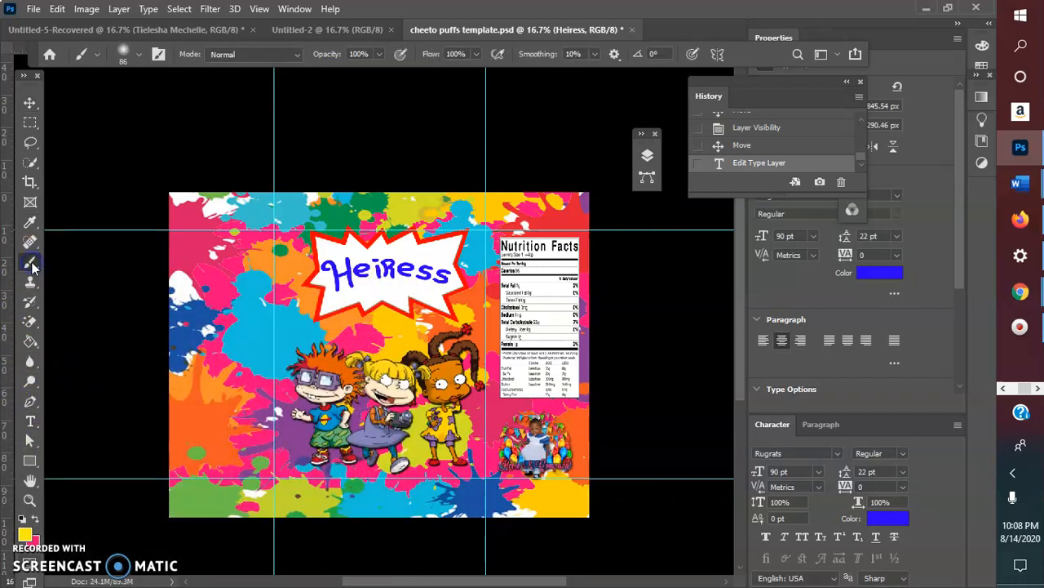
right_click(32, 268)
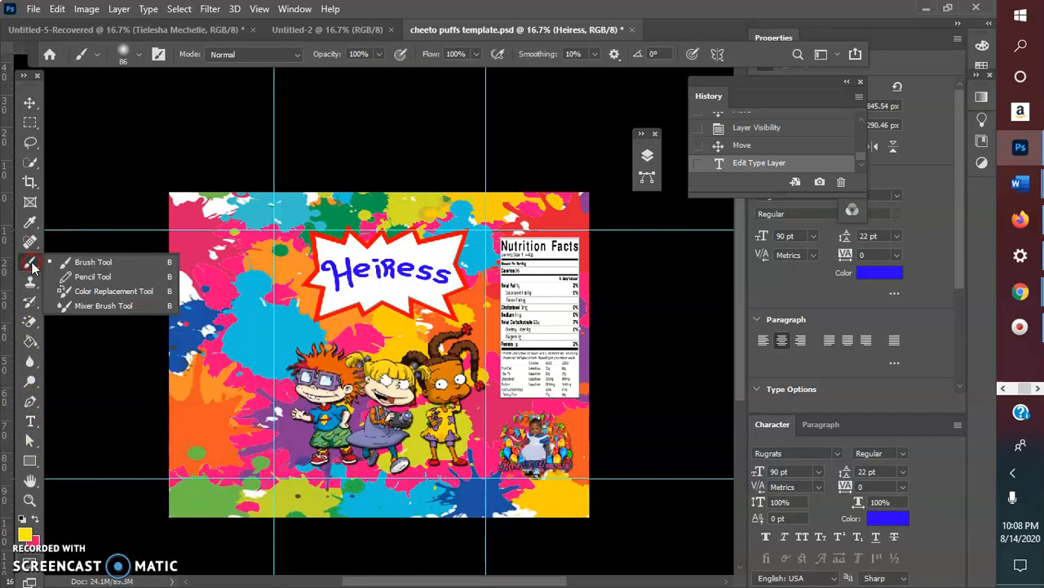
click(139, 54)
click(62, 172)
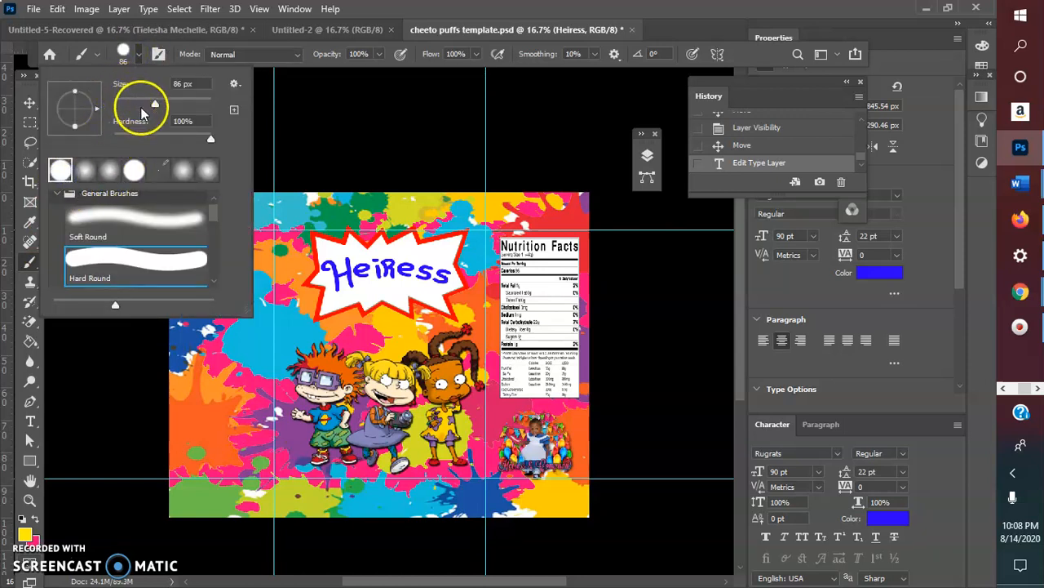
drag(137, 104, 134, 103)
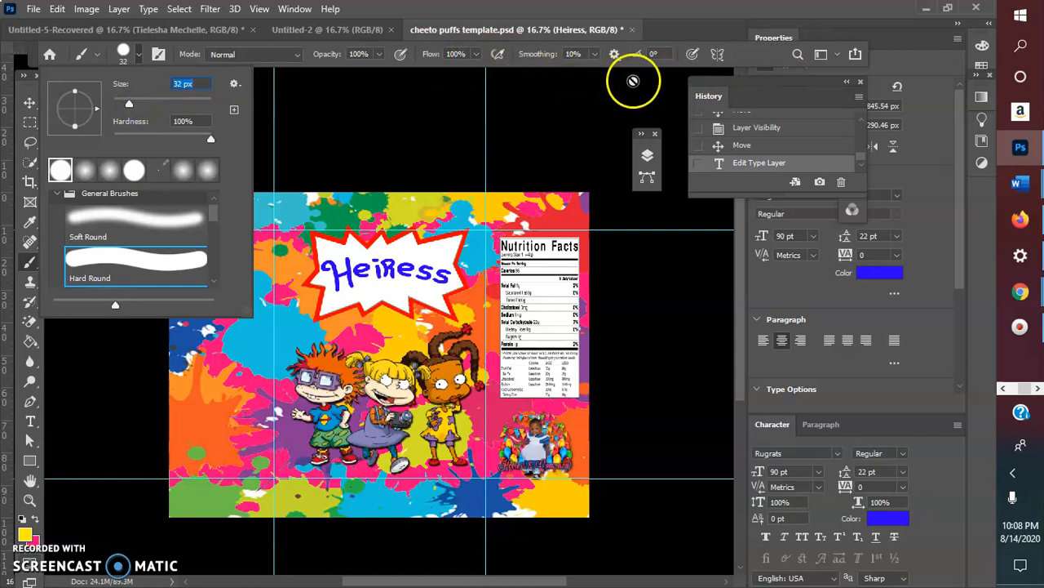
Rasterize the title text layer and paint a straight yellow underline beneath the lettering
click(369, 292)
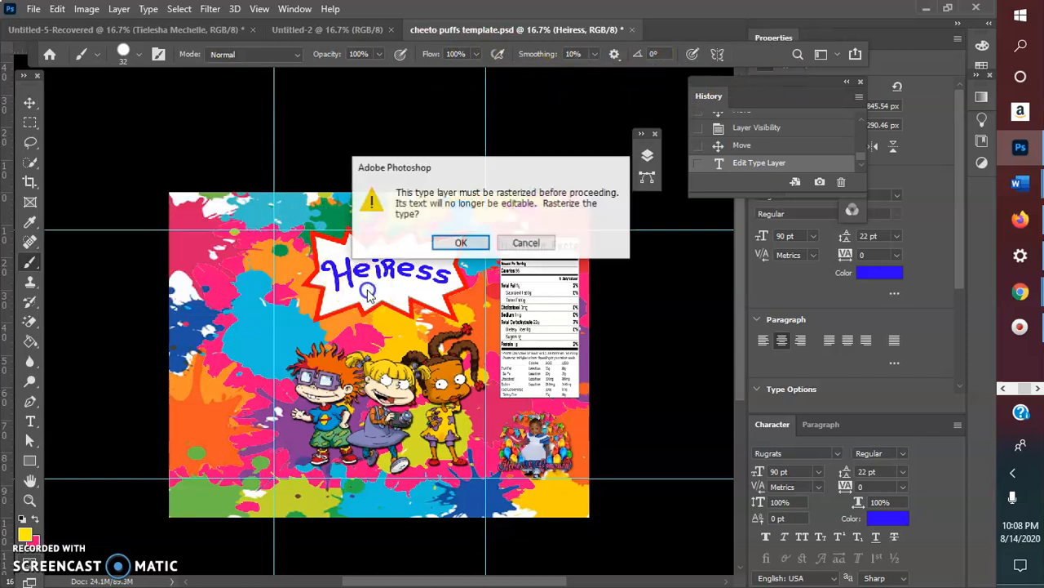
click(468, 247)
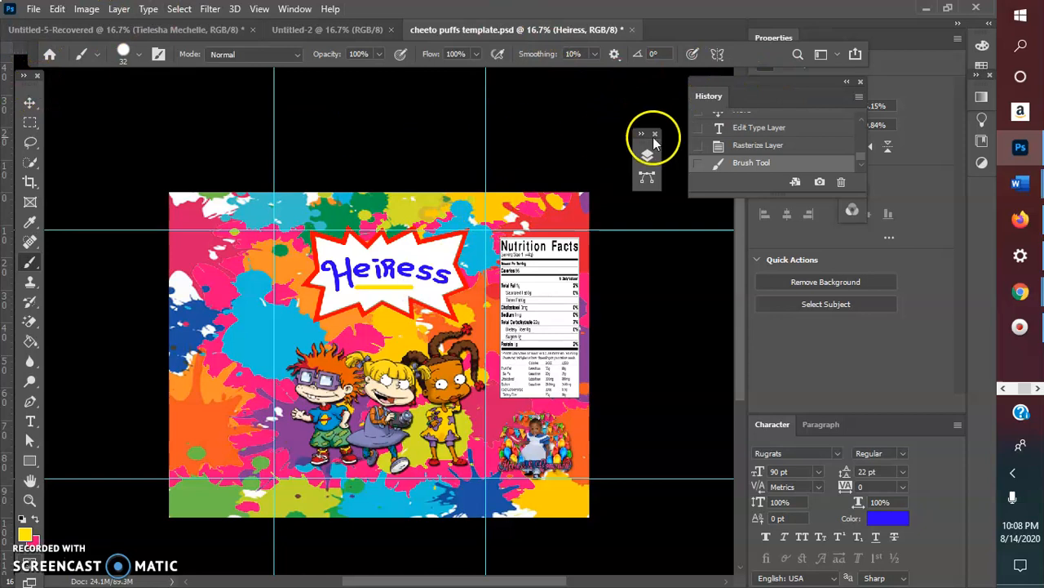
Revert the straight underline through the history and paint two curved yellow underlines beneath the title text
right_click(653, 159)
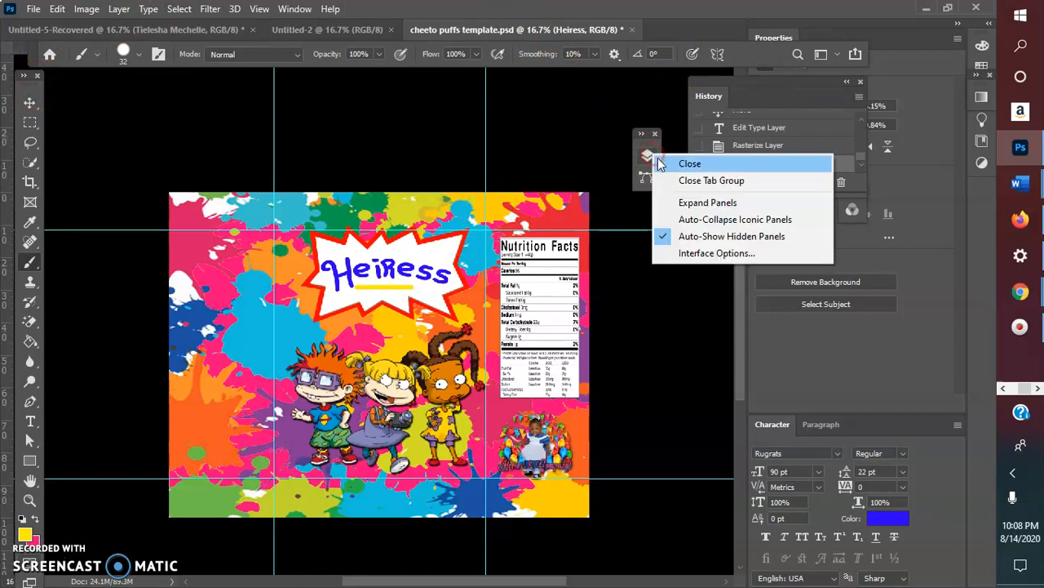
click(842, 79)
click(841, 79)
click(728, 110)
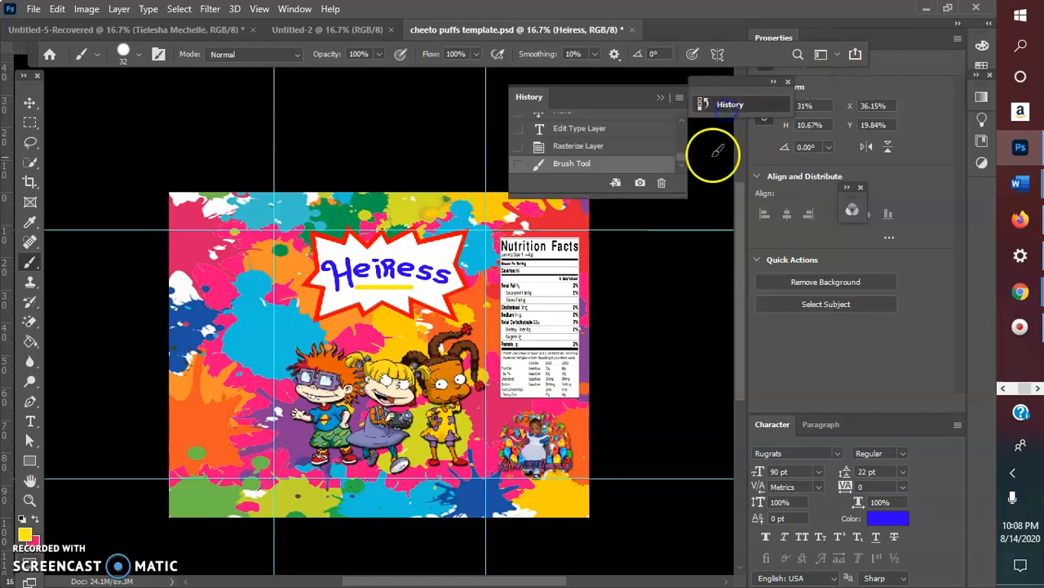
click(584, 154)
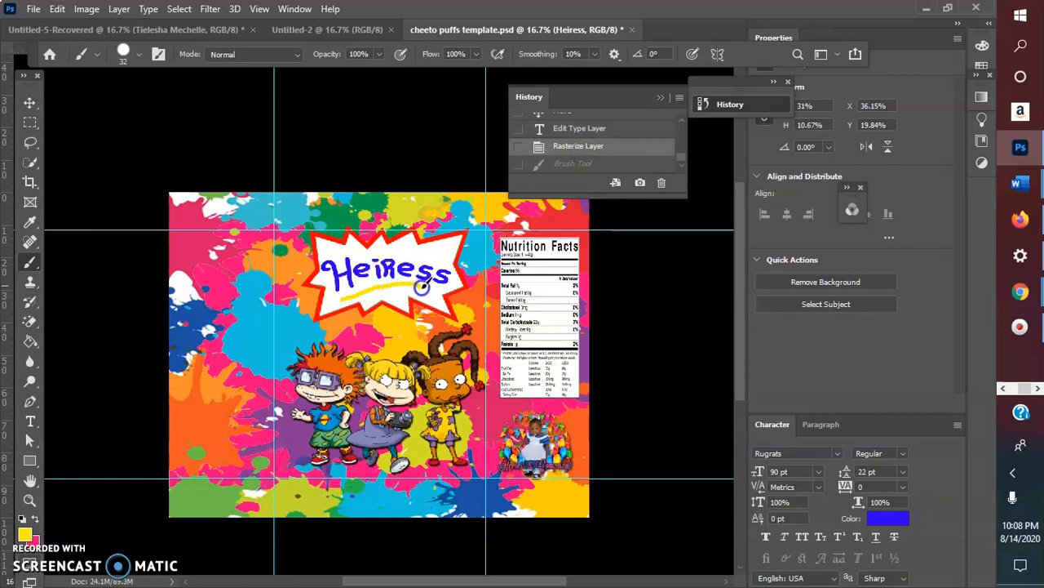
drag(437, 290, 434, 292)
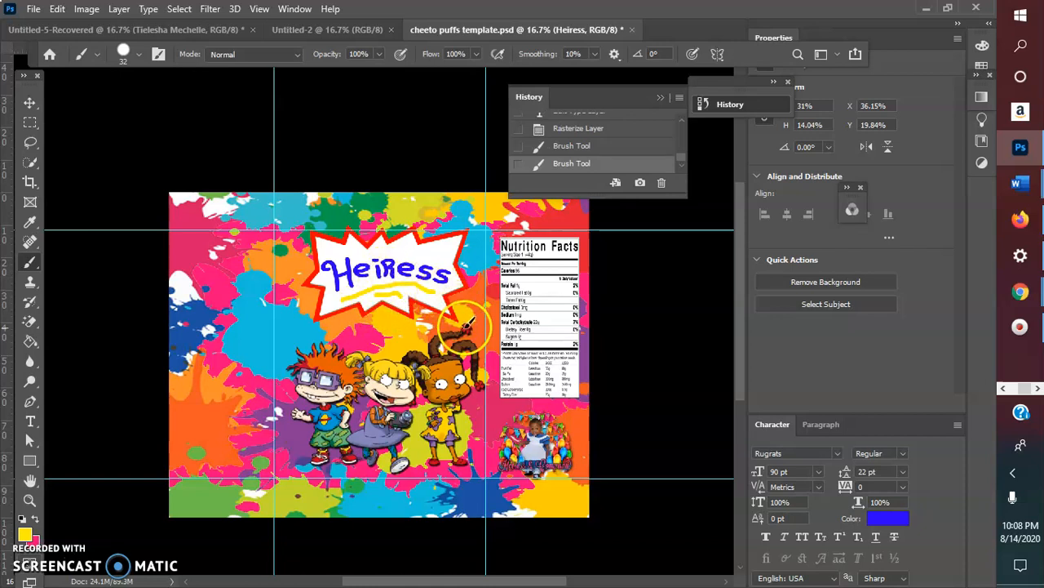
Add a black drop shadow to the starburst layer named blank, with 100% opacity, 0 px distance, 26% spread and about 40 px size
click(31, 104)
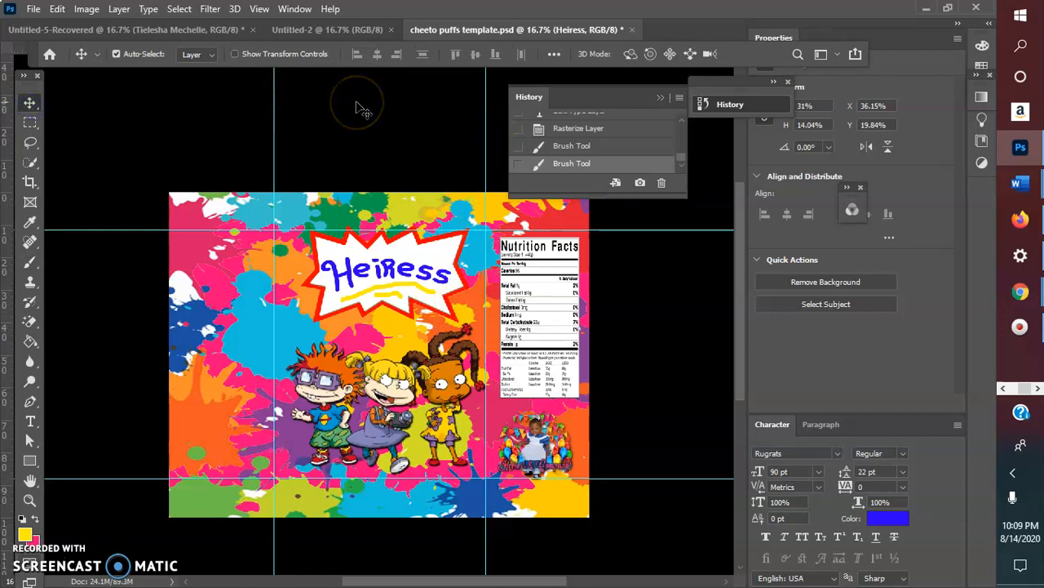
click(660, 98)
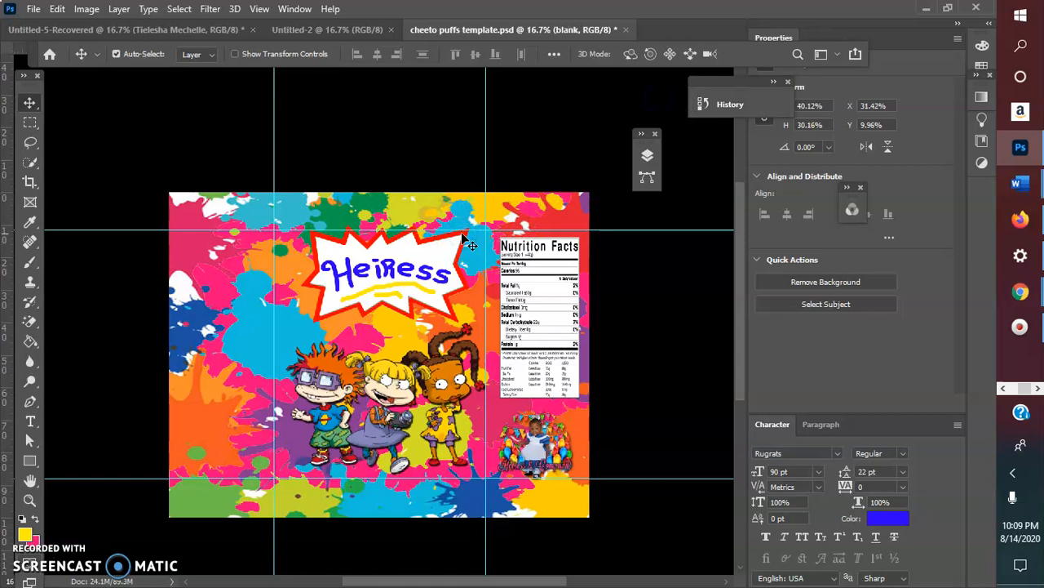
click(647, 155)
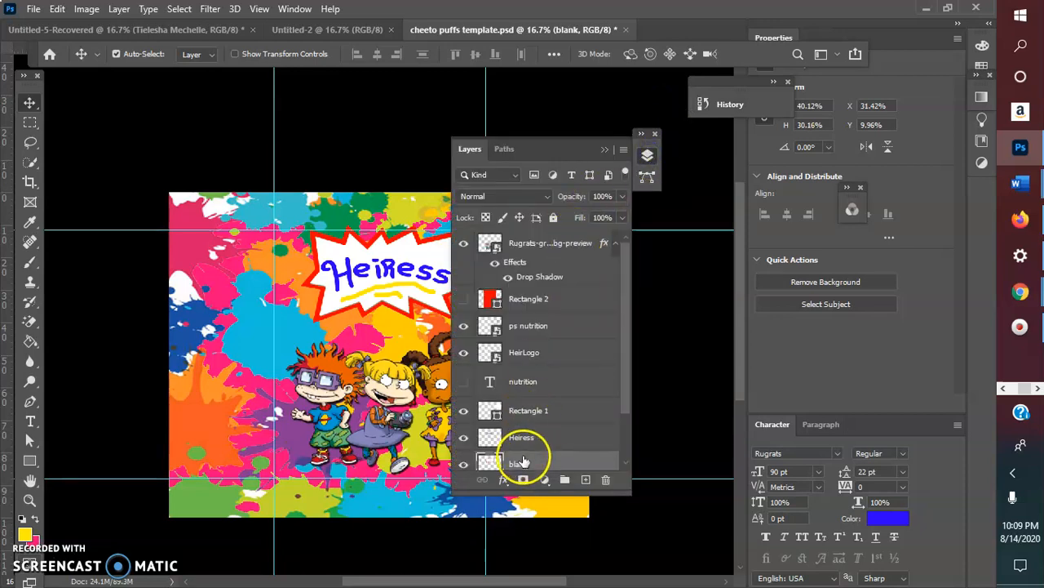
click(504, 480)
click(527, 479)
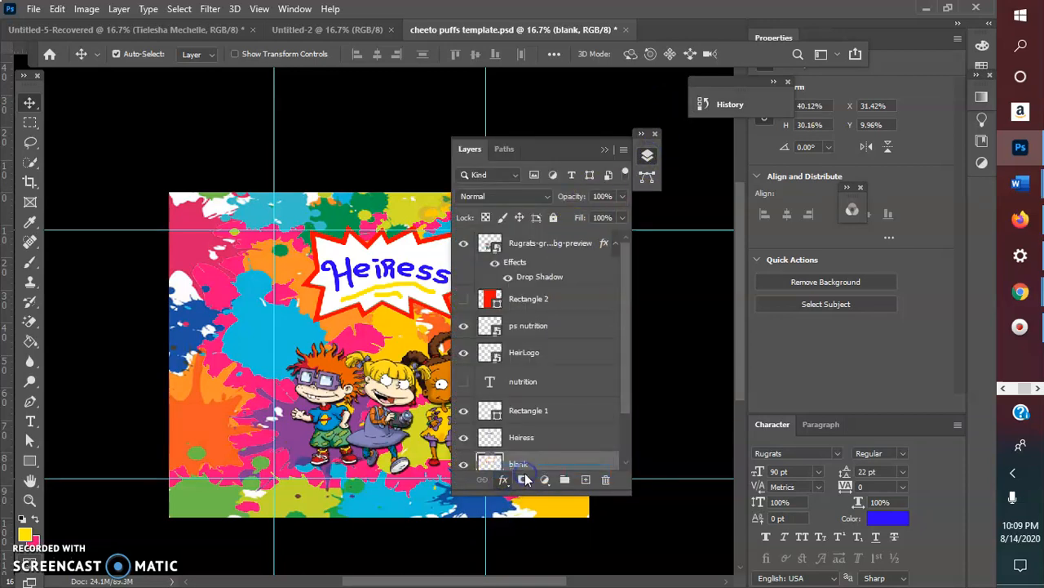
drag(466, 50, 708, 125)
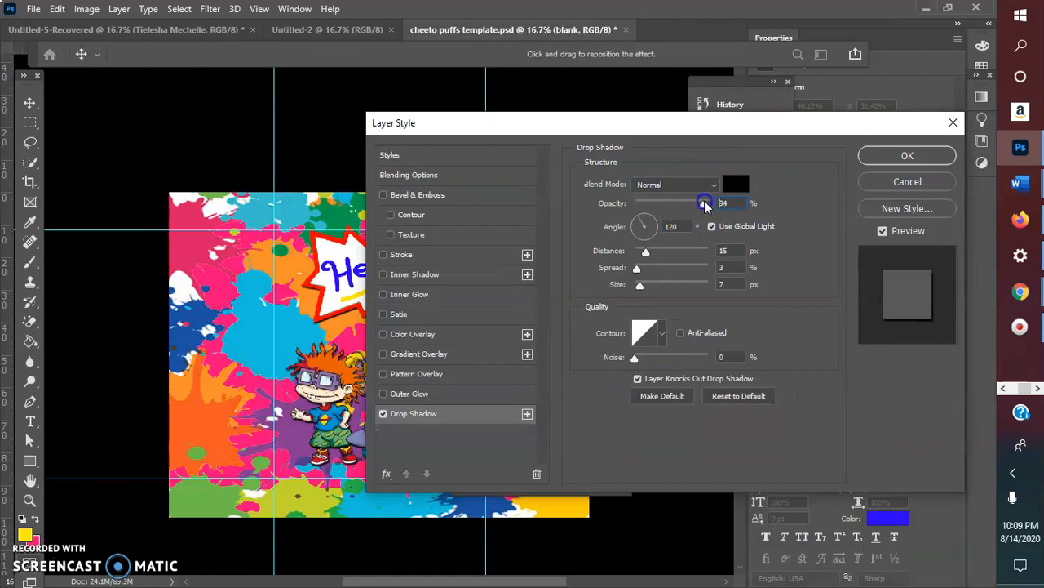
click(646, 252)
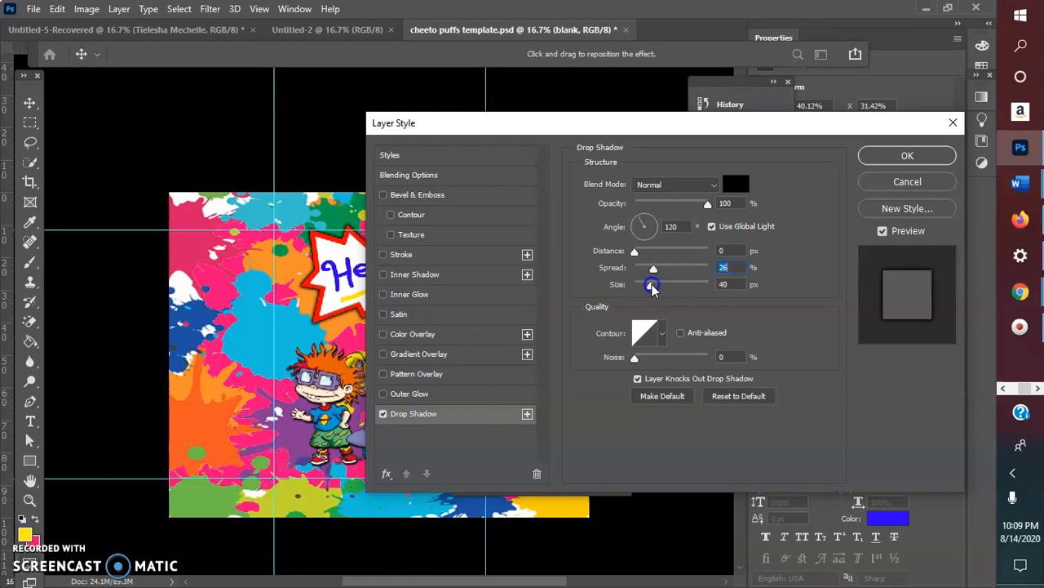
click(869, 155)
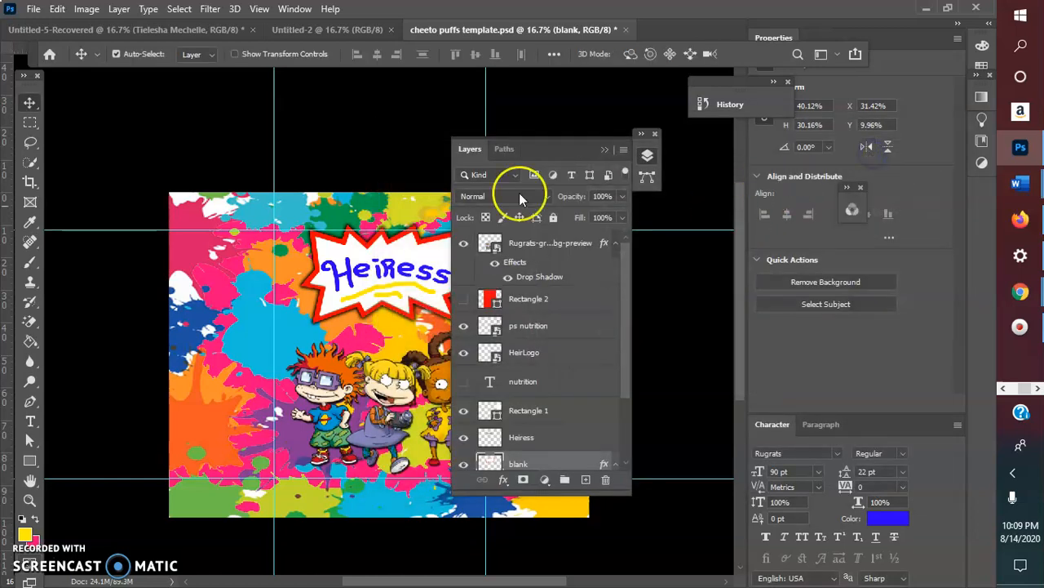
Apply a drop shadow to Rectangle 1, the white box behind the nutrition facts, keeping the offered shadow settings
click(601, 153)
click(581, 263)
click(582, 265)
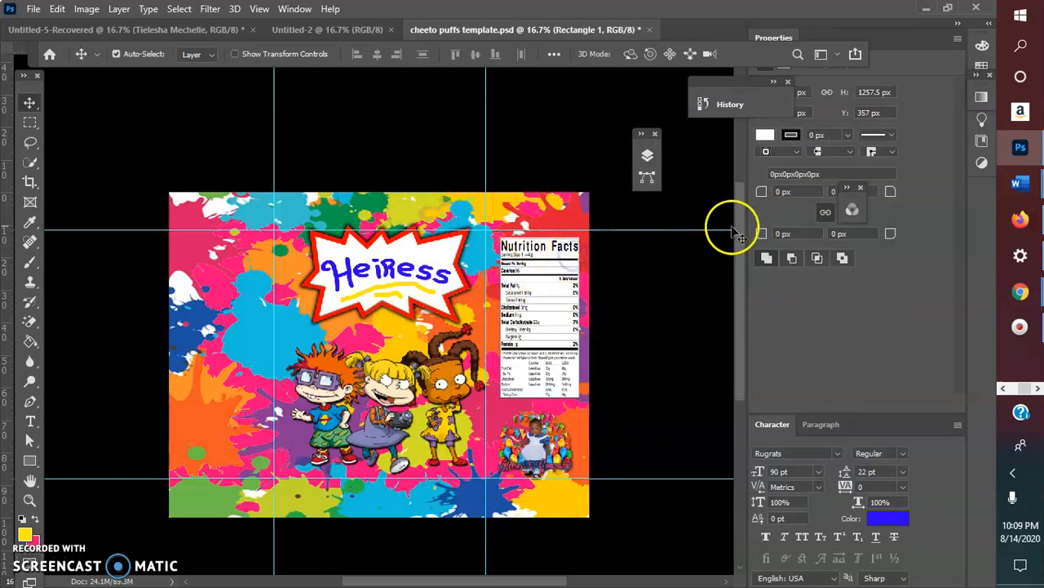
click(648, 155)
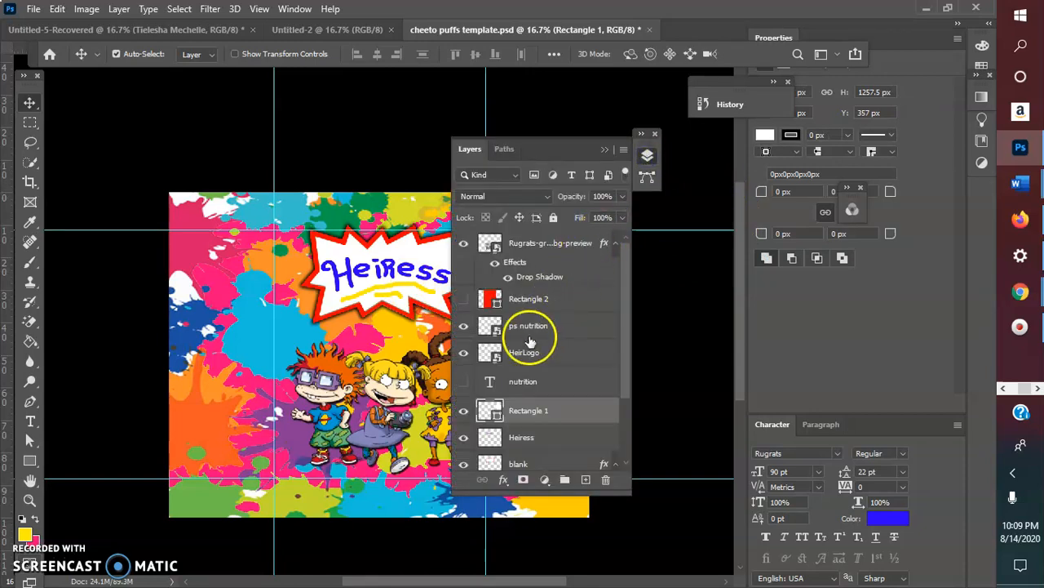
click(504, 479)
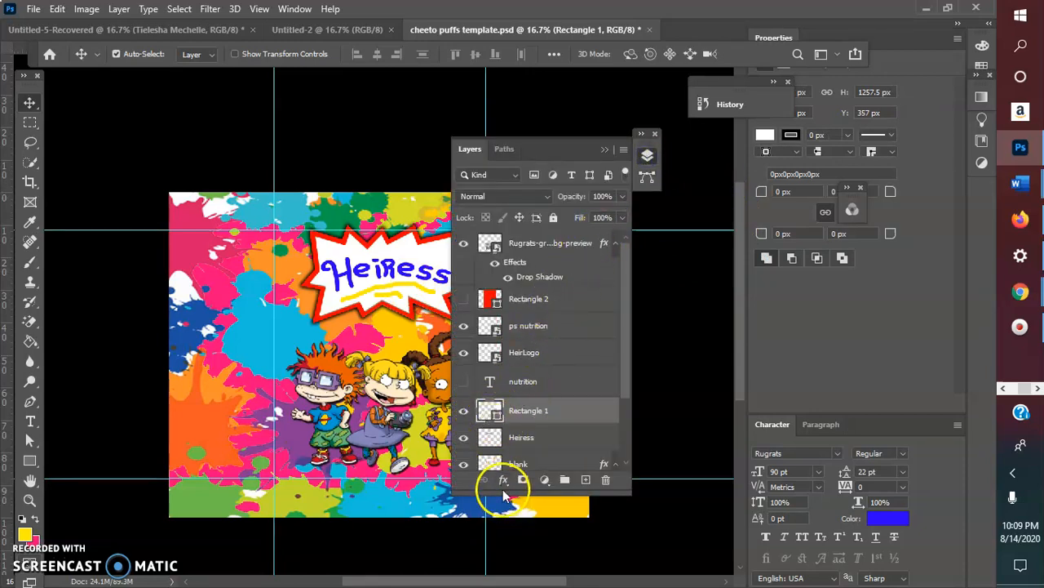
click(522, 470)
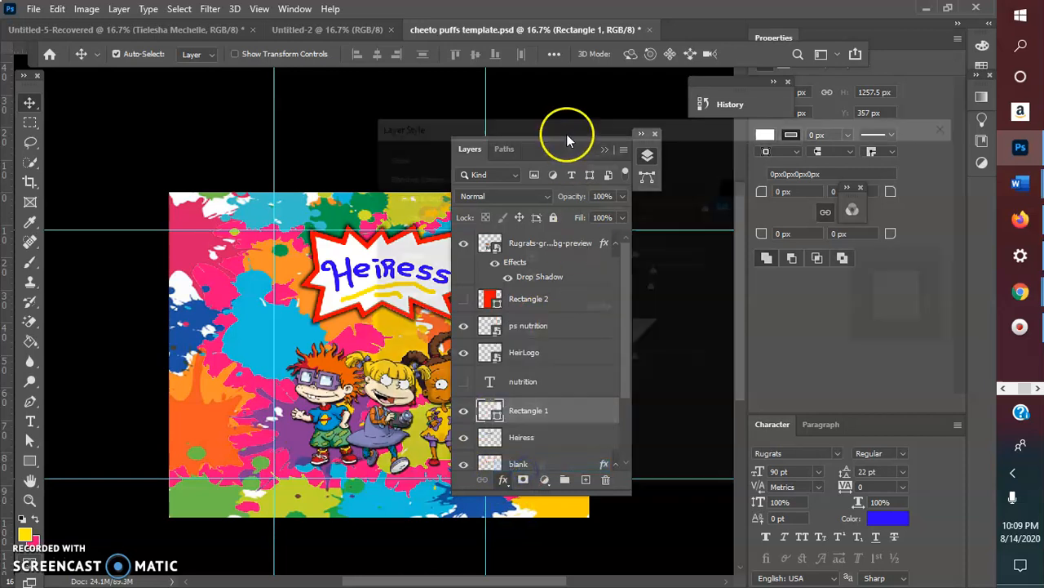
click(892, 152)
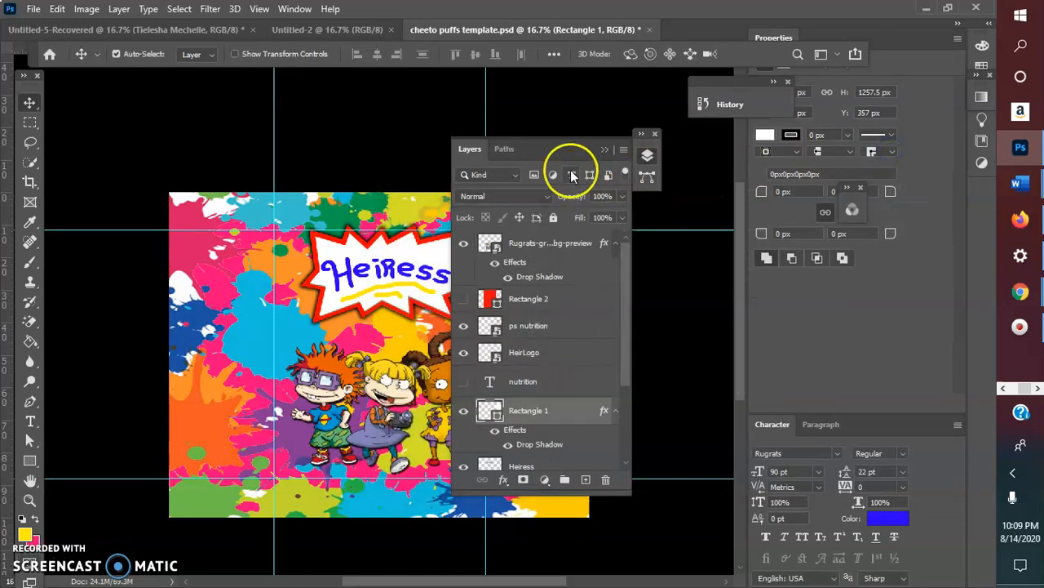
Dock the Layers panel with History and move the cartoon character group down to Y 1275 px, over the lower guide
drag(571, 152, 732, 145)
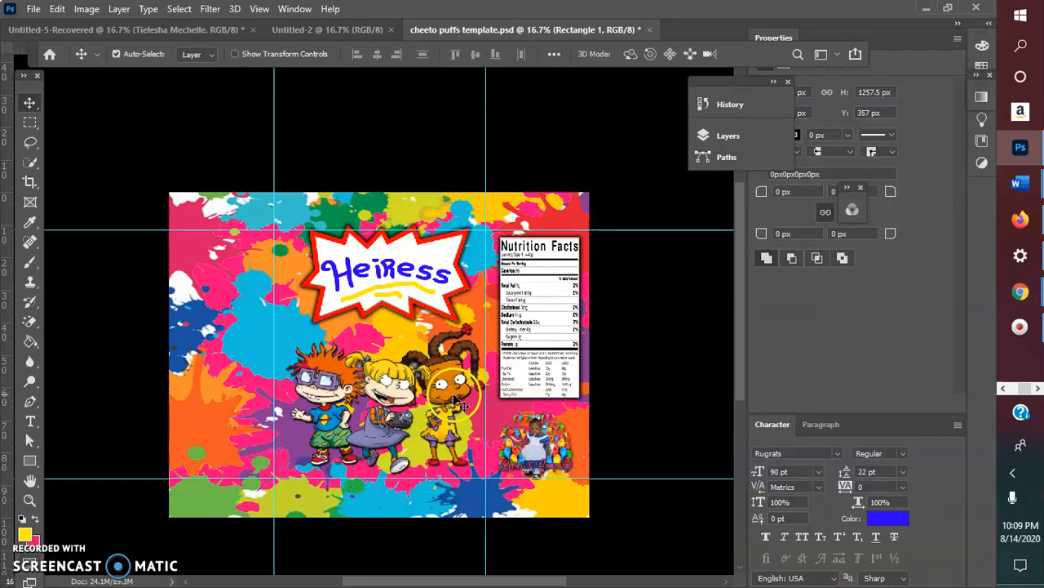
mouse_move(363, 410)
mouse_down()
mouse_move(376, 401)
mouse_move(375, 414)
mouse_up()
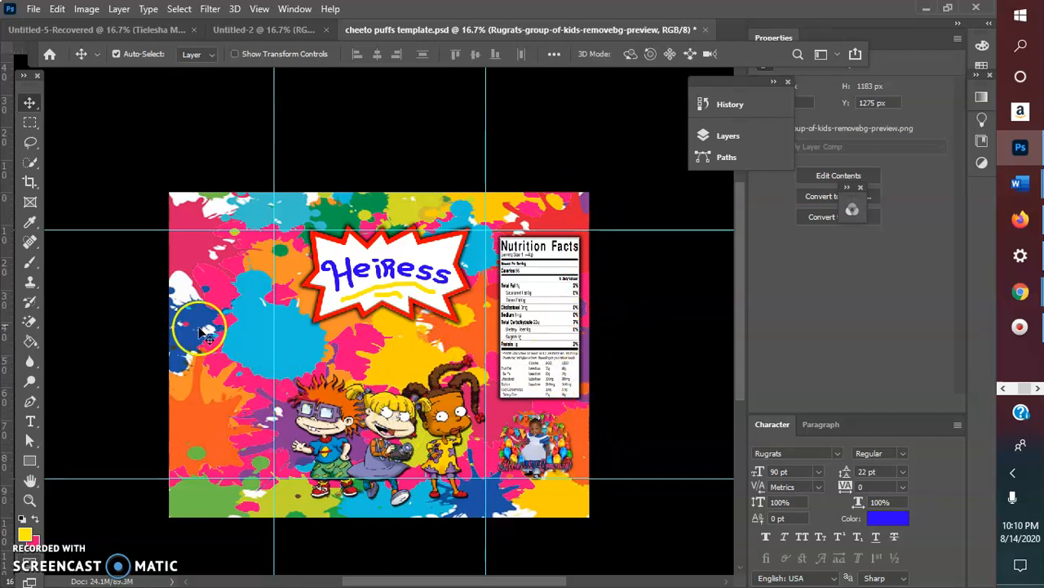
Draw a paragraph text box on the bag's left panel and enter "Thank you for coming to my party" in Impact
click(30, 427)
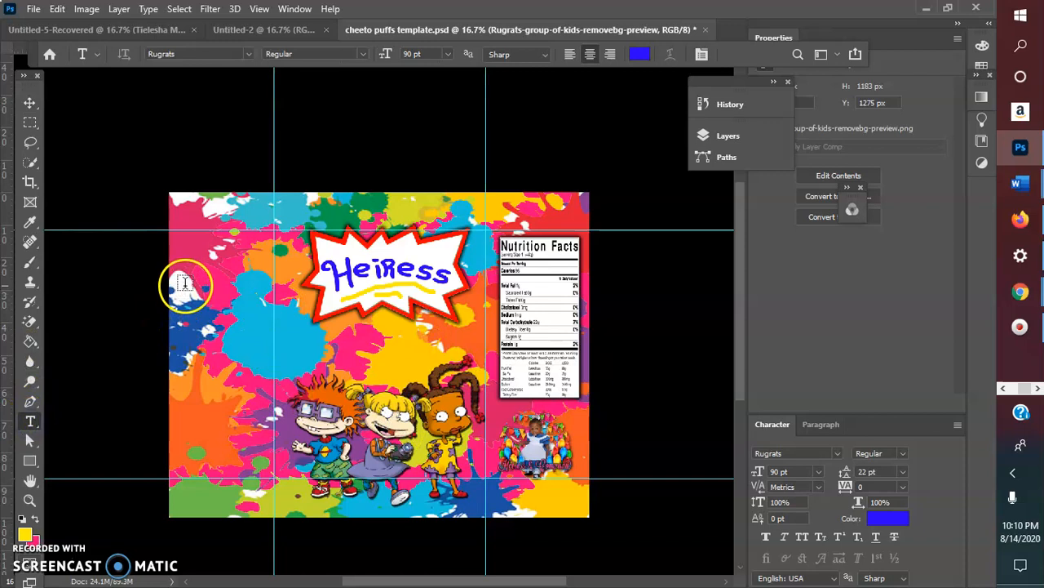
drag(193, 274, 266, 414)
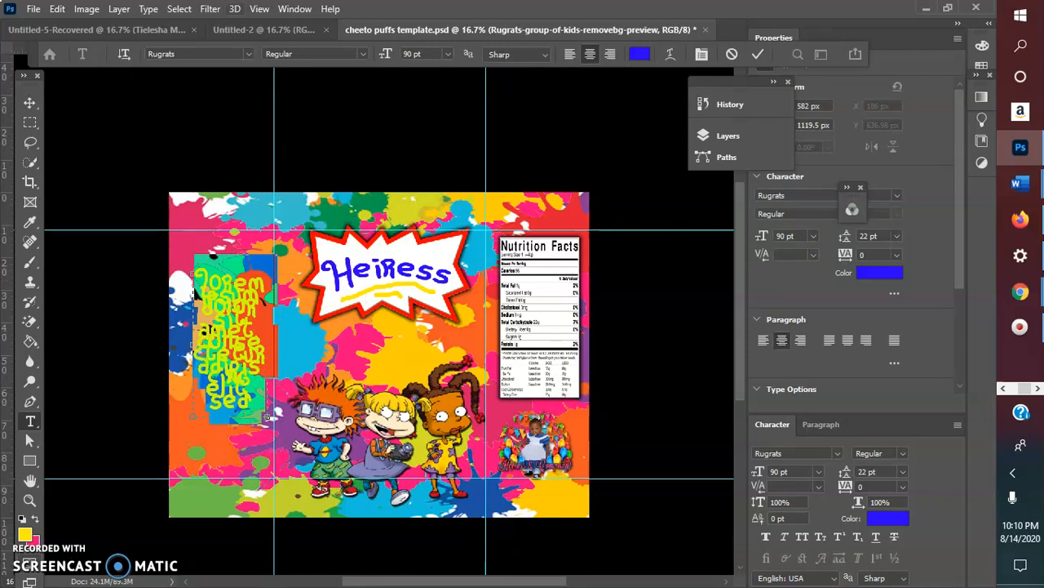
click(249, 54)
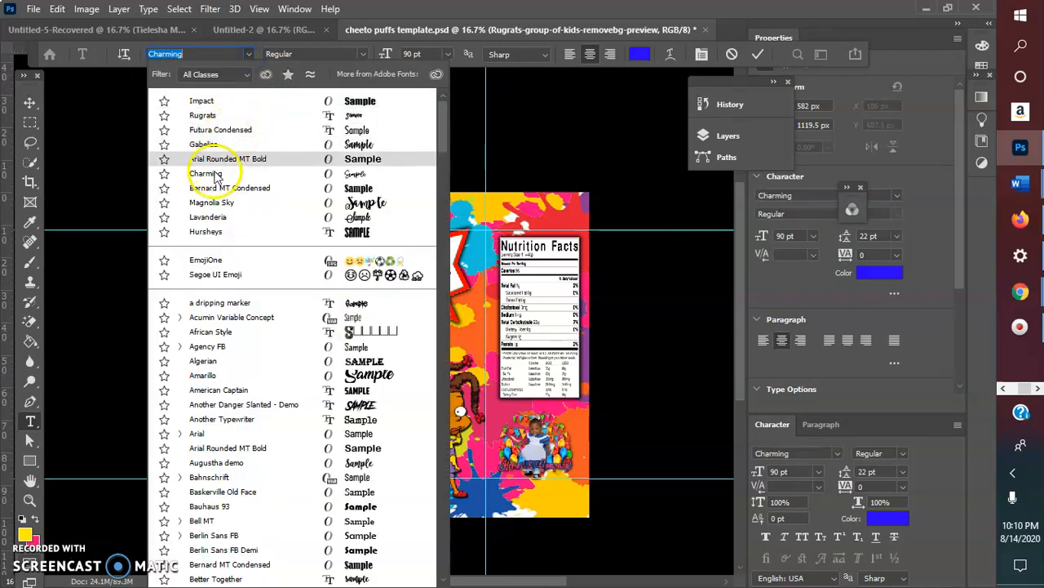
click(205, 100)
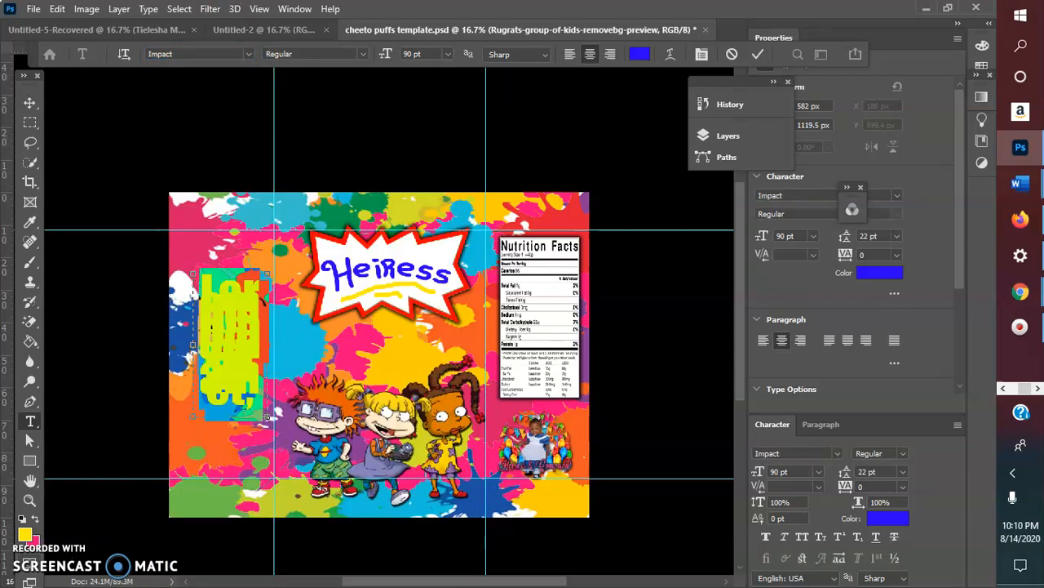
text(Thank you)
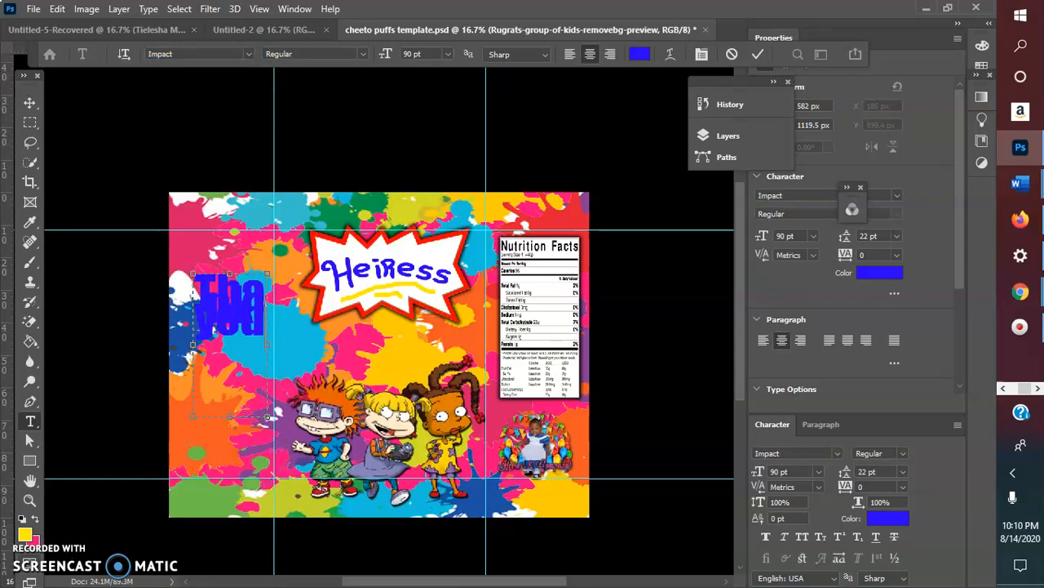
text( to My)
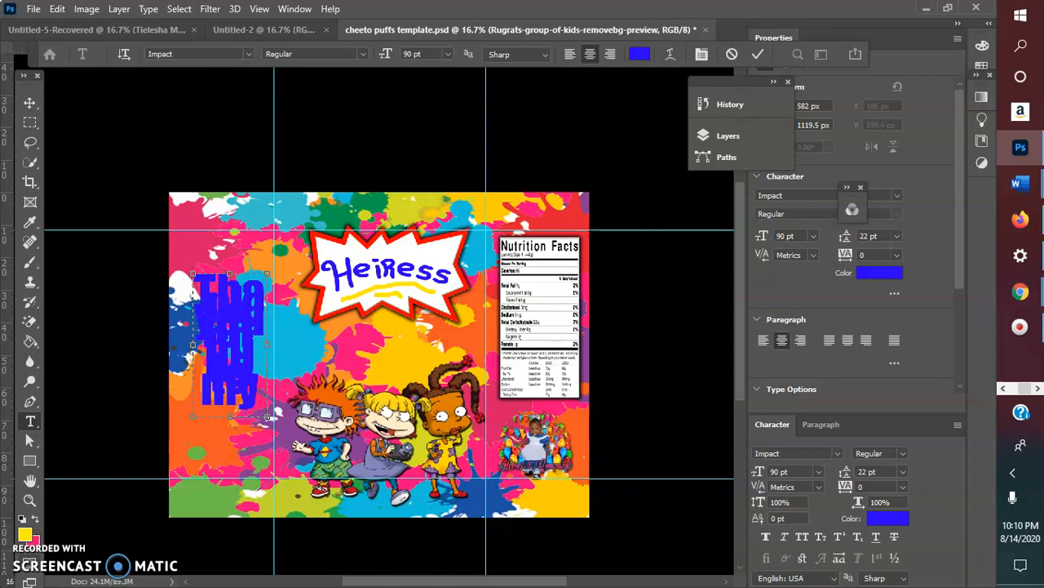
Set the whole thank-you message to 60 pt and enlarge its text box downward and to the left, to 684 by 1347.5 px
key(ctrl+a)
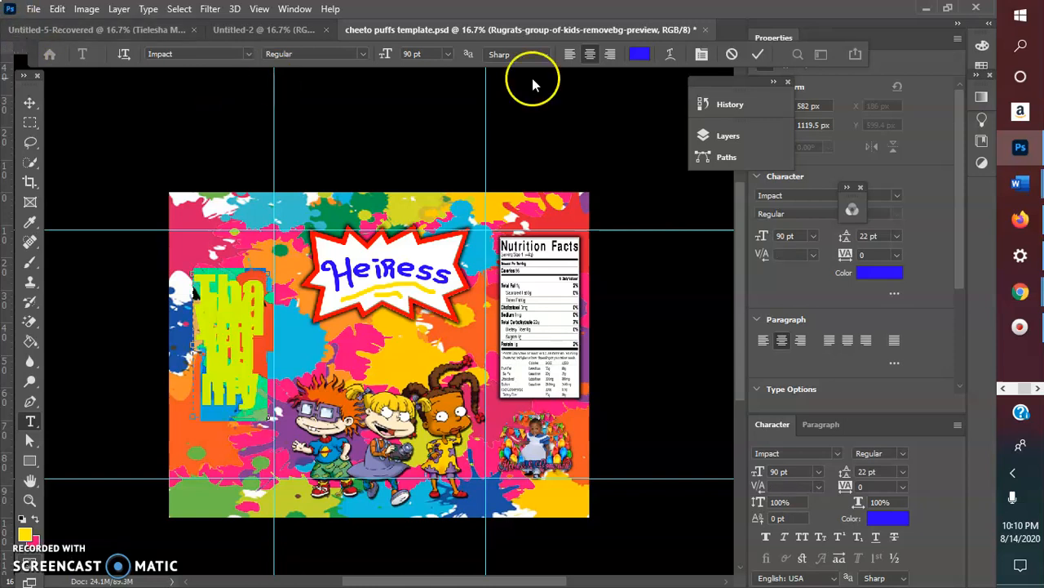
click(446, 54)
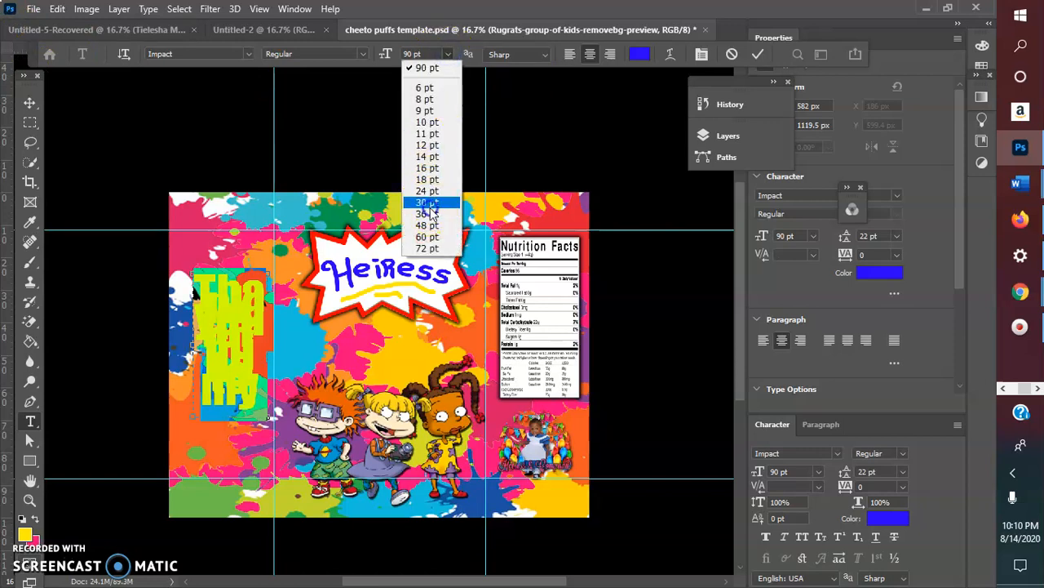
click(432, 214)
click(448, 54)
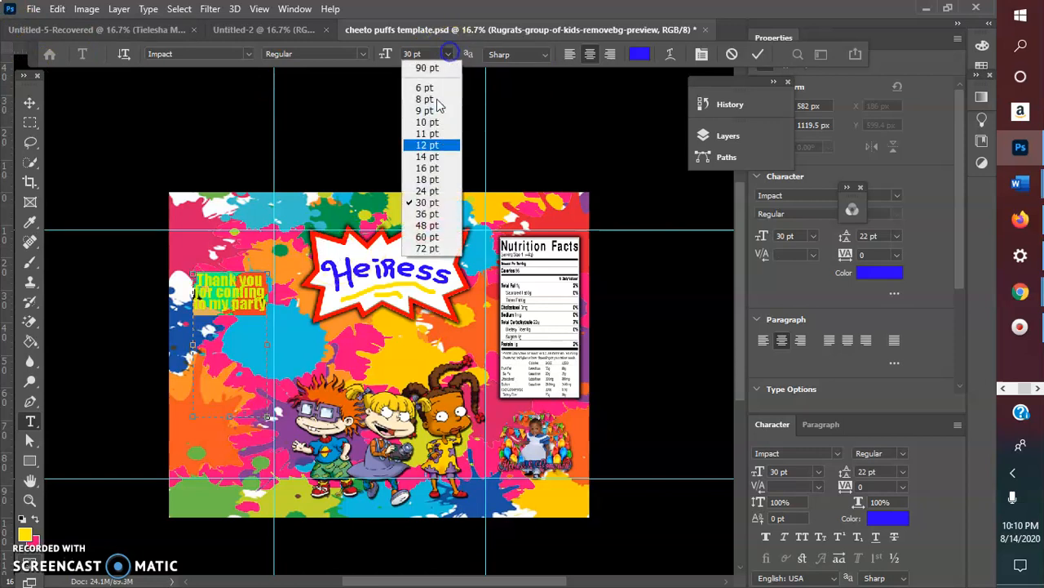
click(431, 239)
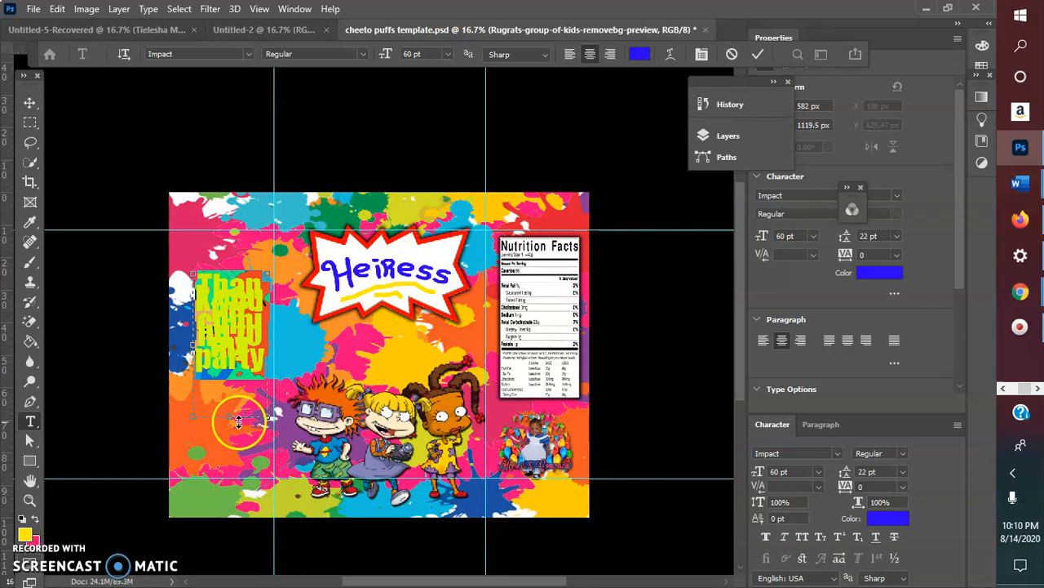
drag(232, 417, 232, 447)
drag(189, 360, 175, 360)
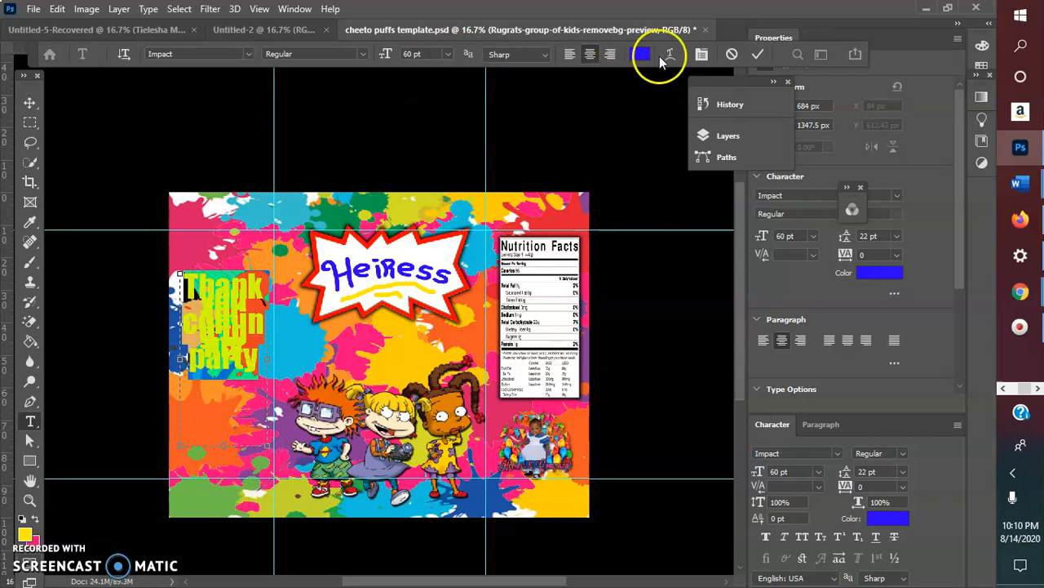
Set the thank-you message's leading to Auto and extend its text box up and down to a height of 1846.5 px
click(701, 54)
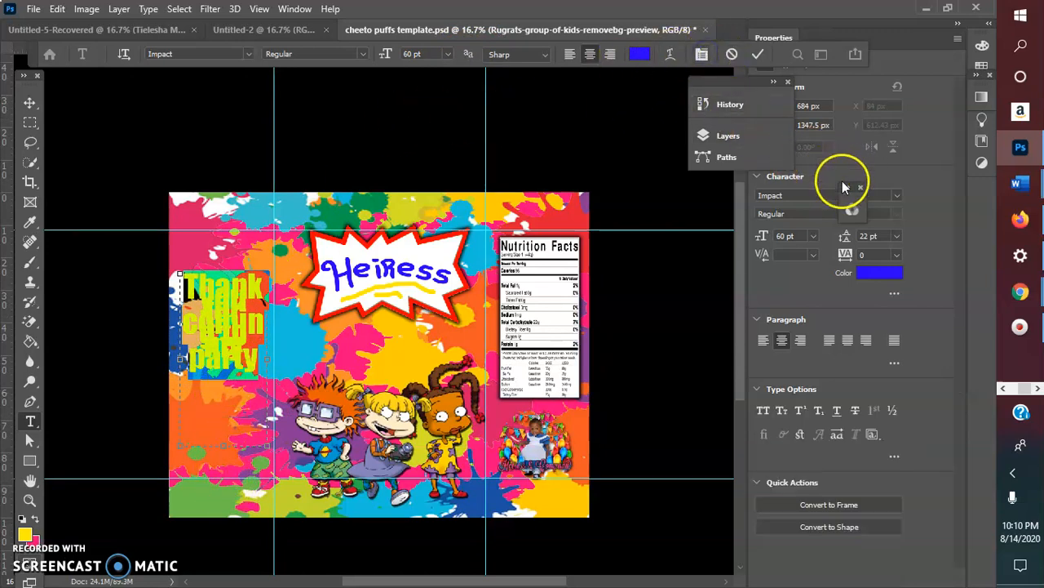
click(896, 237)
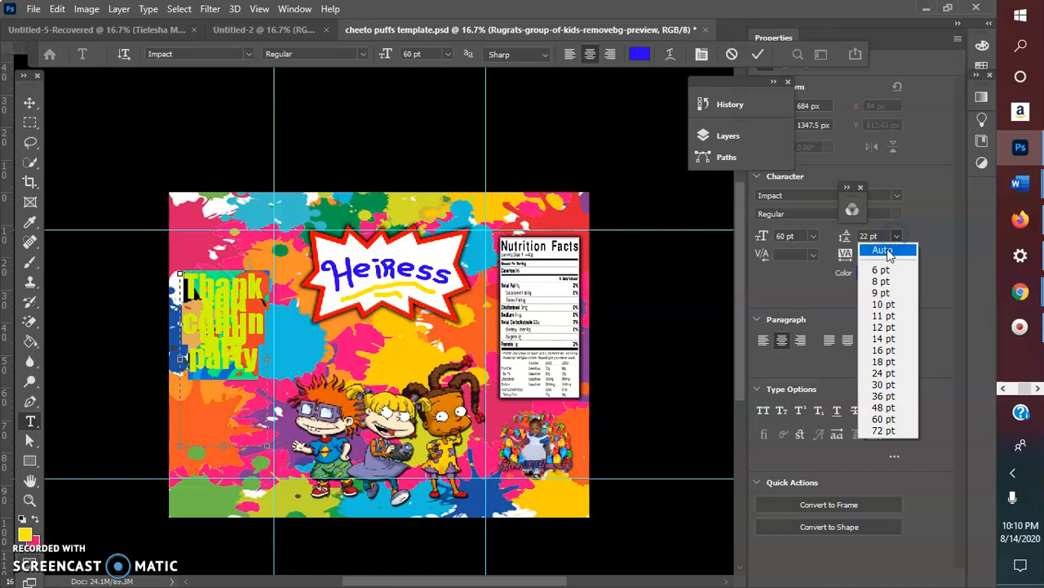
click(890, 255)
drag(222, 445, 228, 487)
drag(223, 273, 223, 248)
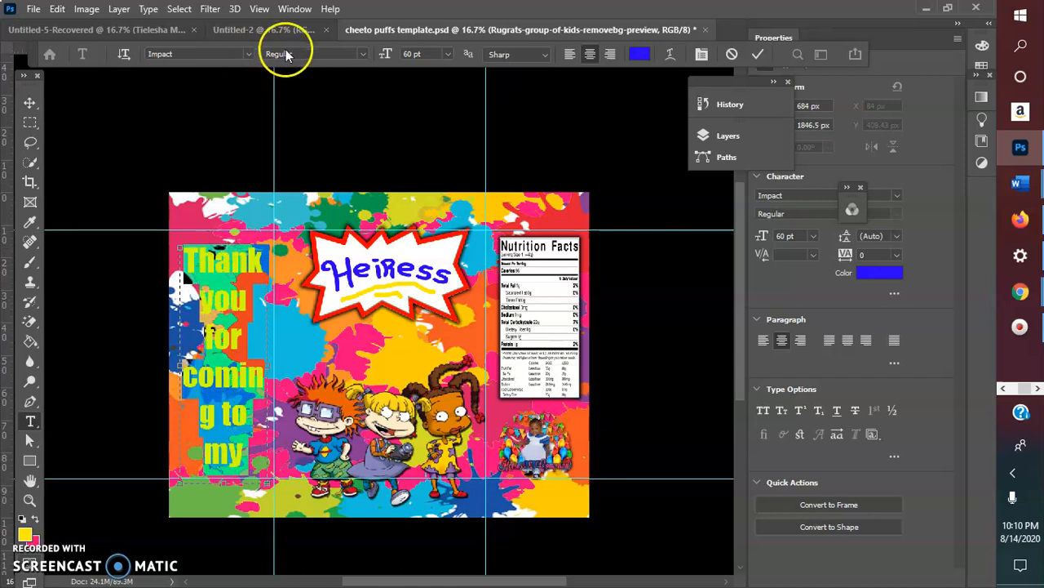
Try the thank-you message at 72, 18, 30 and 36 pt, and settle on a font size of 48 pt
click(416, 54)
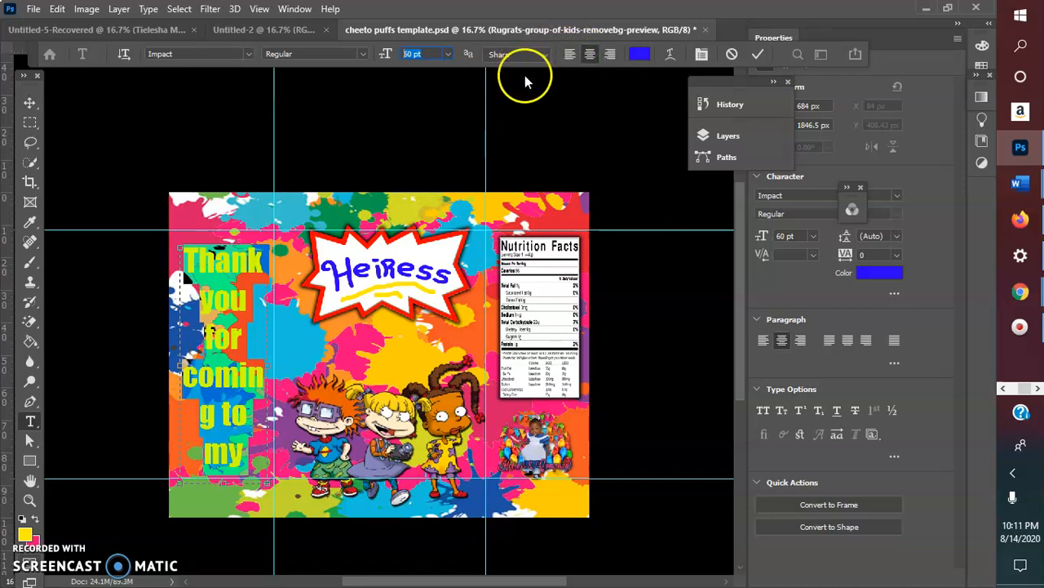
click(448, 53)
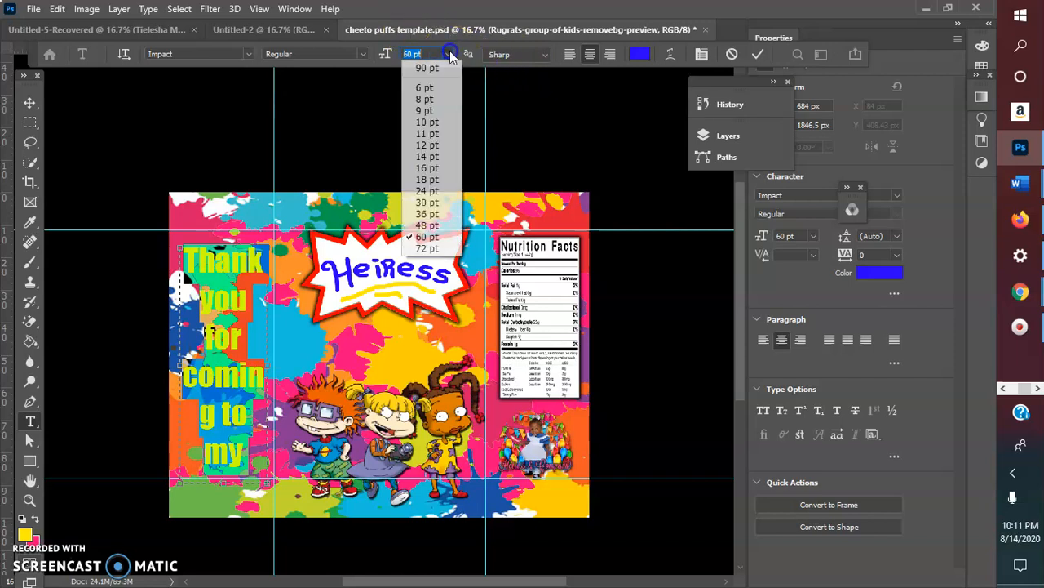
click(427, 248)
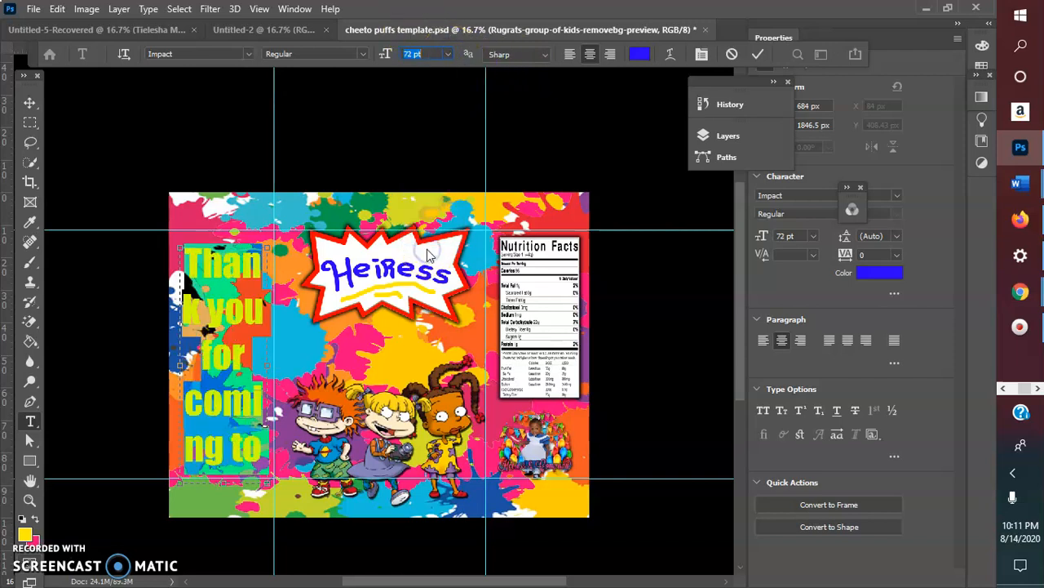
click(448, 54)
click(423, 174)
click(449, 53)
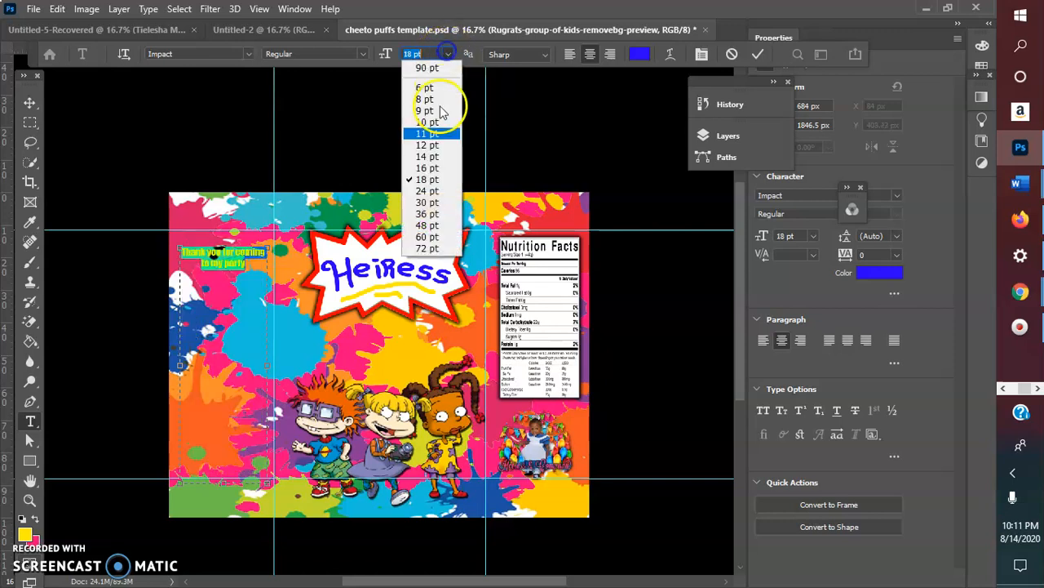
click(425, 204)
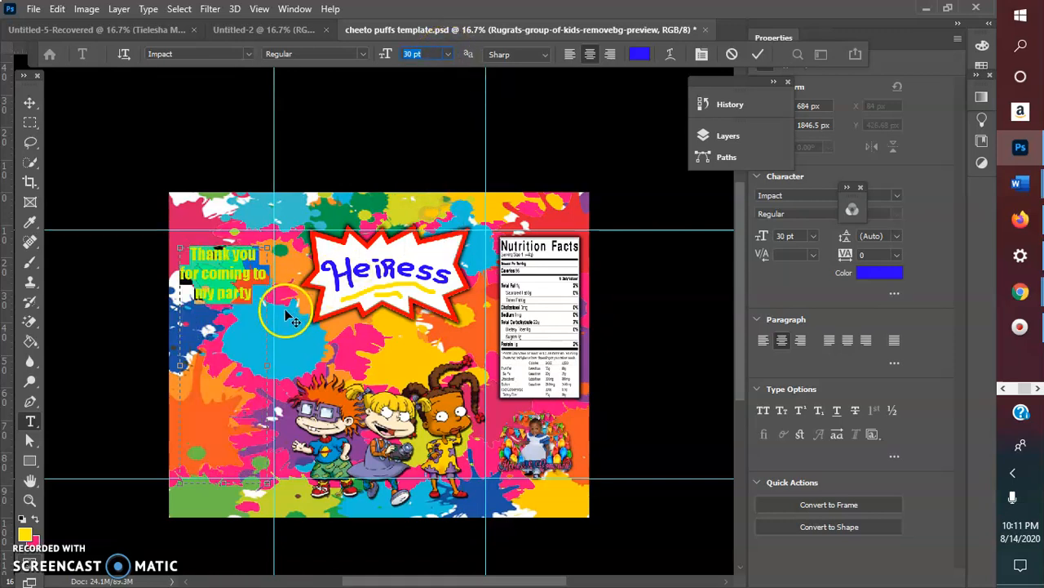
click(448, 54)
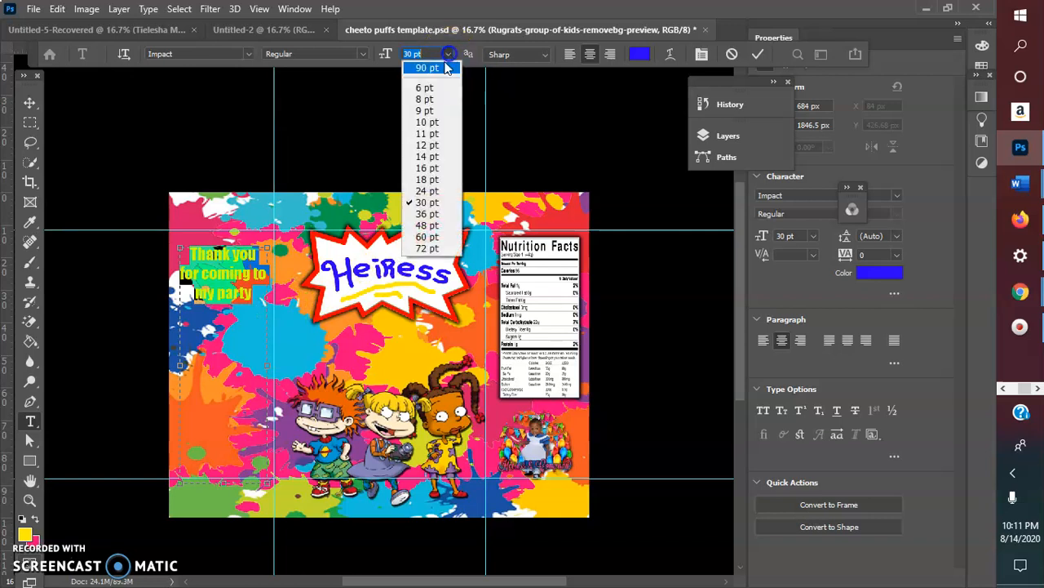
click(421, 213)
click(448, 54)
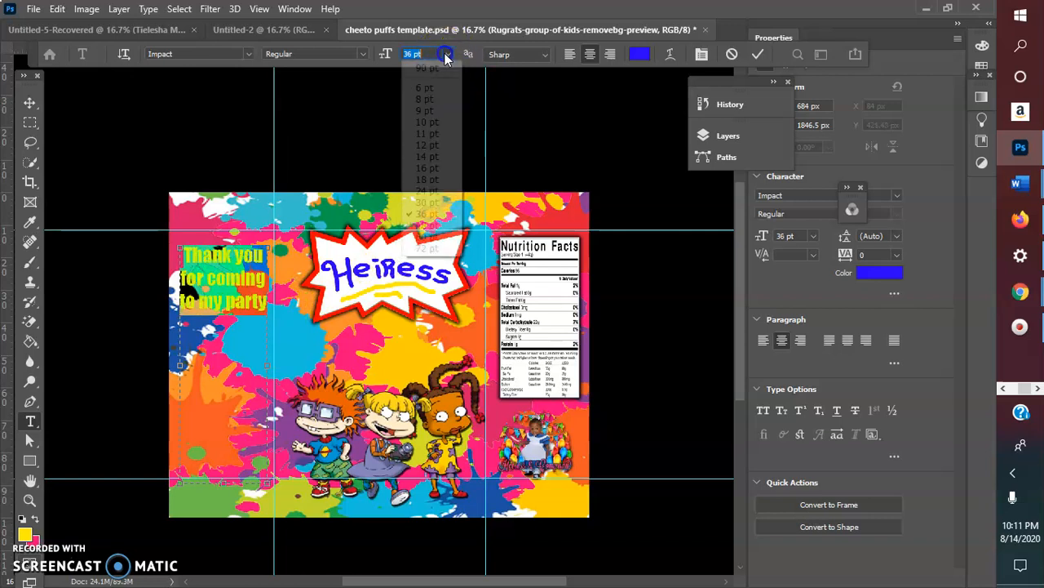
click(428, 232)
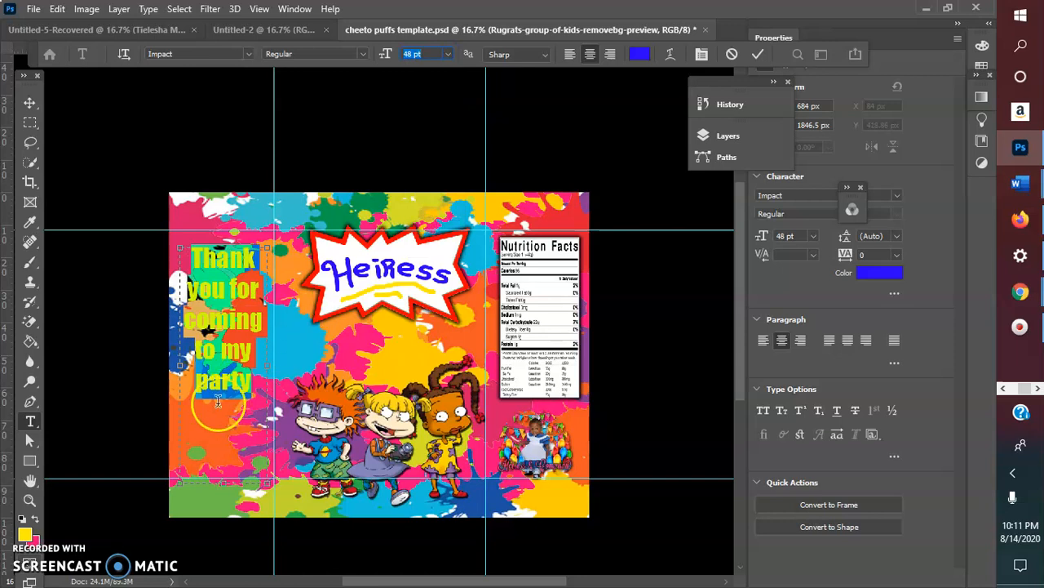
Recolor the whole thank-you message white and commit the text edit
click(246, 355)
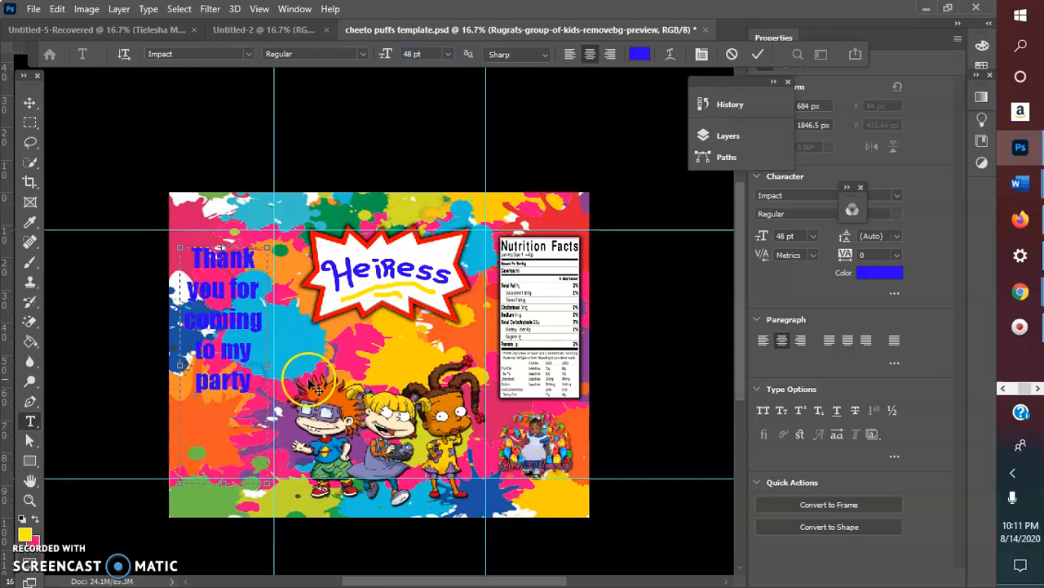
key(ctrl+a)
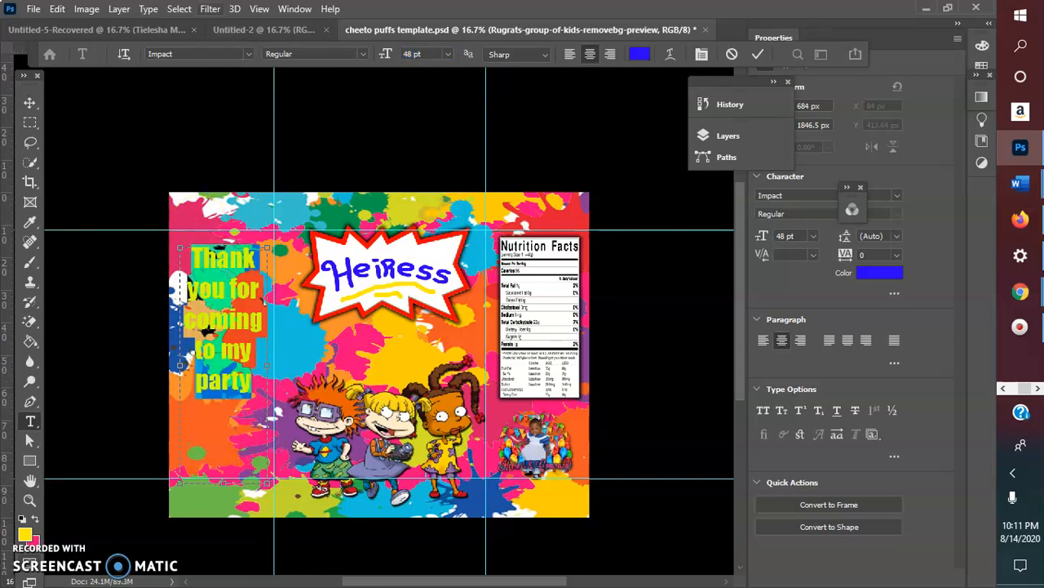
click(639, 54)
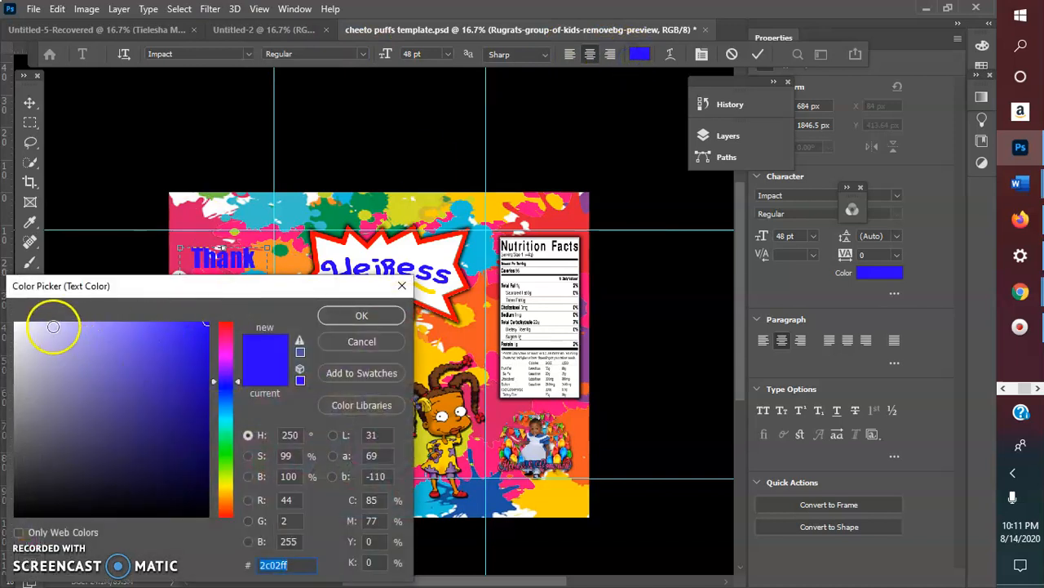
click(16, 324)
click(331, 319)
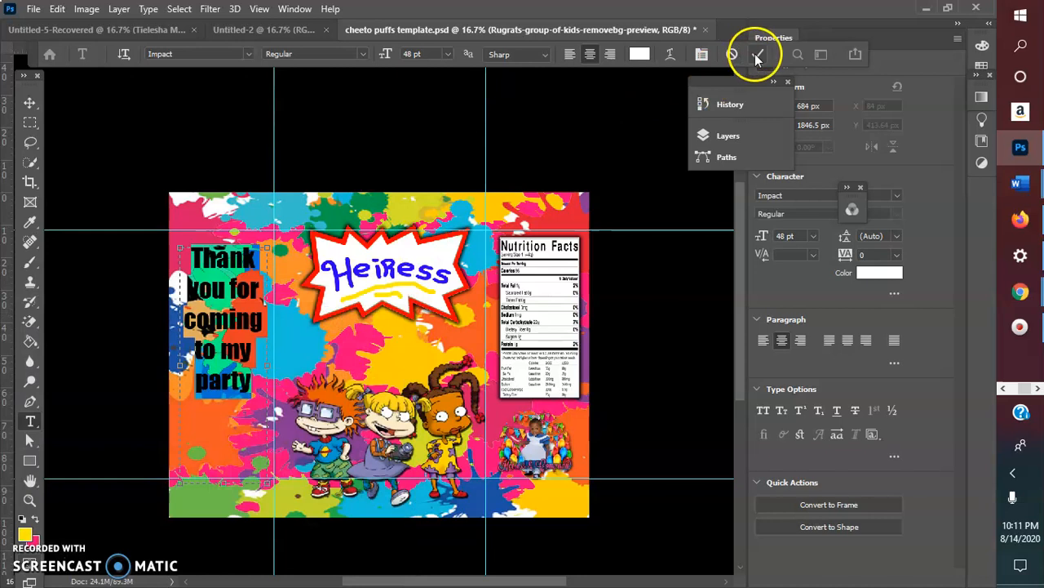
click(758, 53)
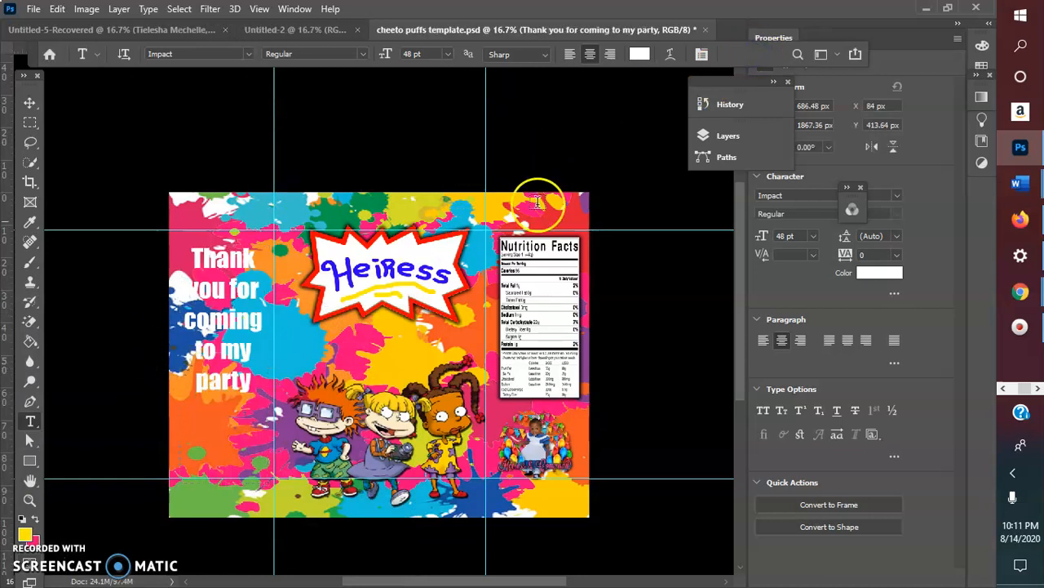
Add a stroke to the thank-you text layer in golden yellow with hue 48, saturation 100% and brightness 100%
click(706, 136)
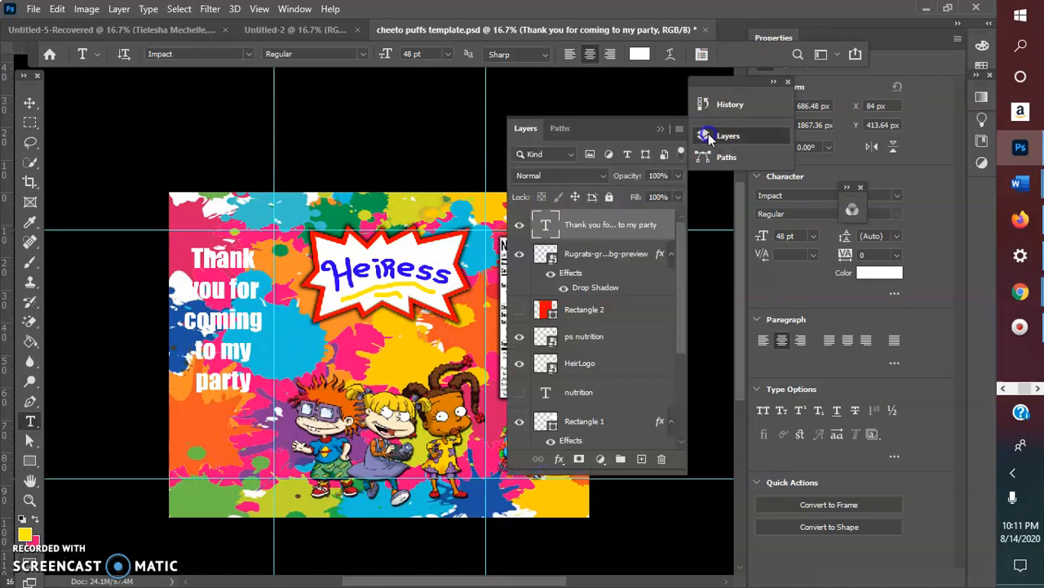
click(560, 459)
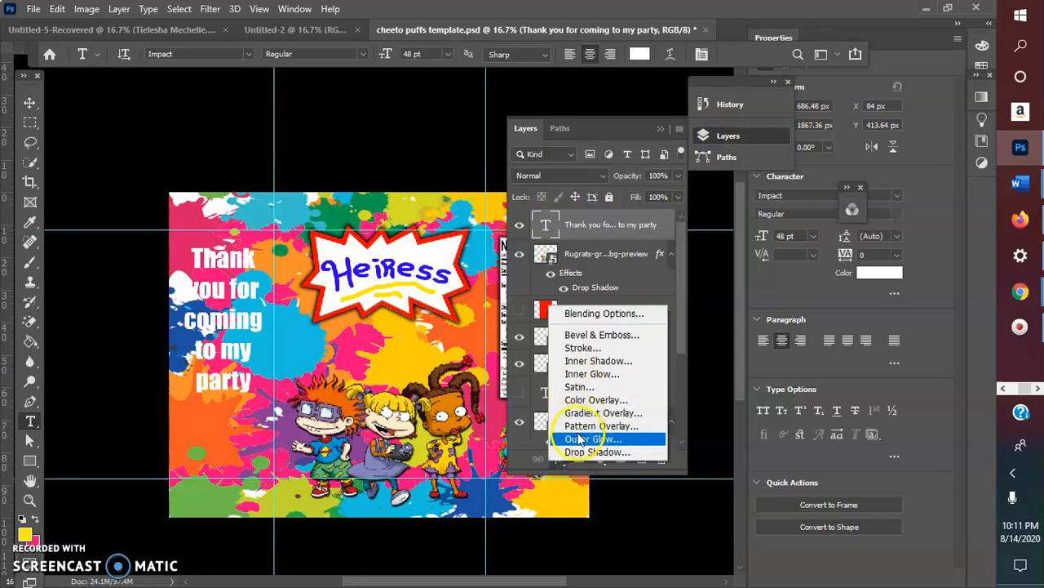
click(572, 348)
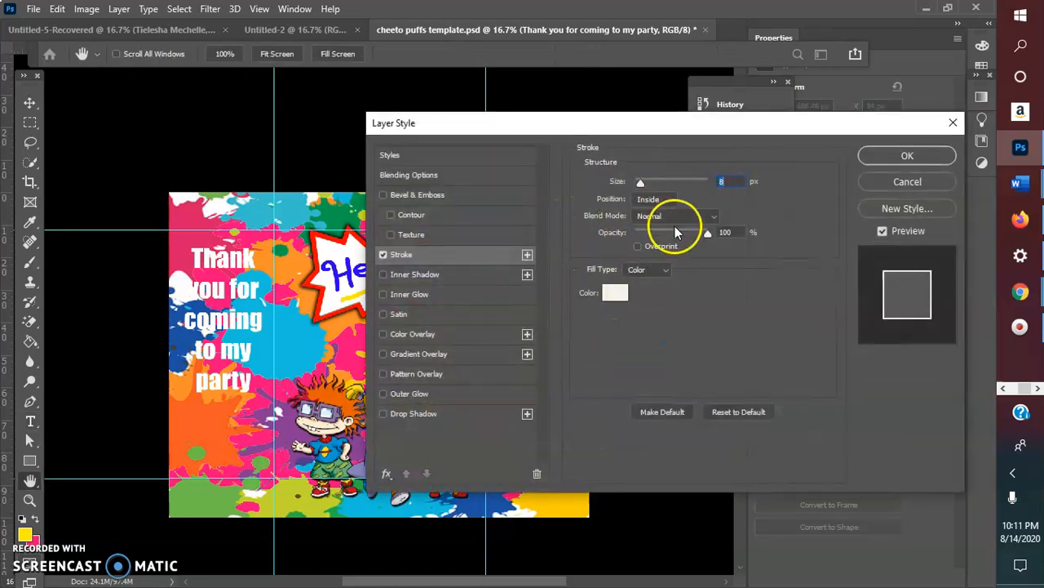
click(615, 294)
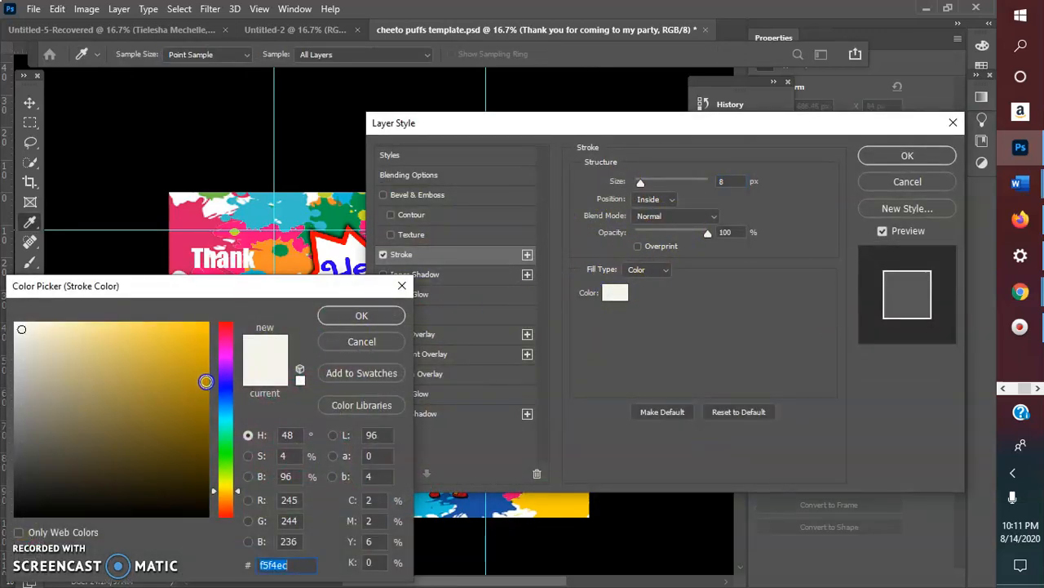
text(f7c70a)
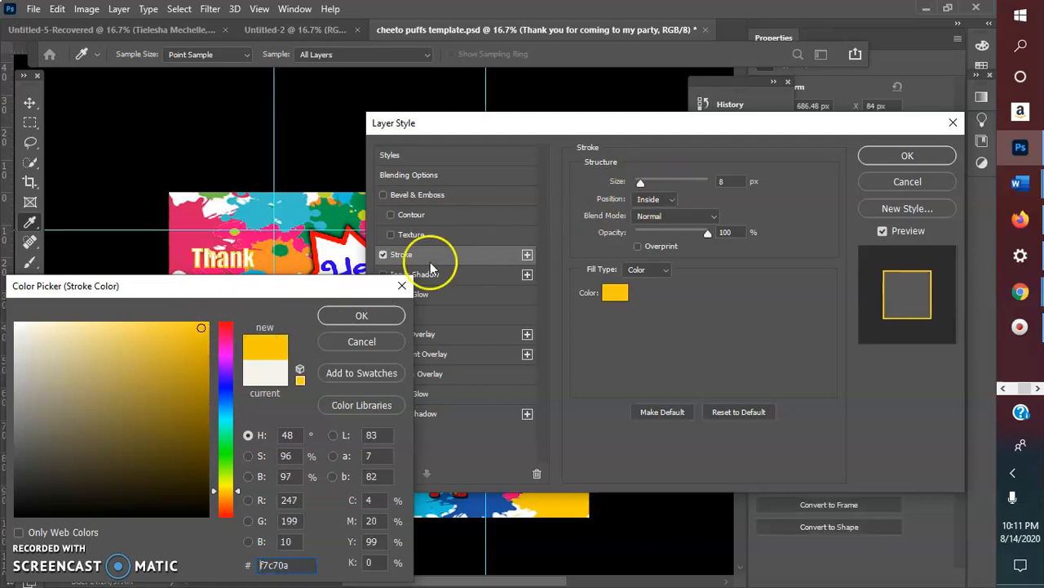
drag(249, 288, 258, 388)
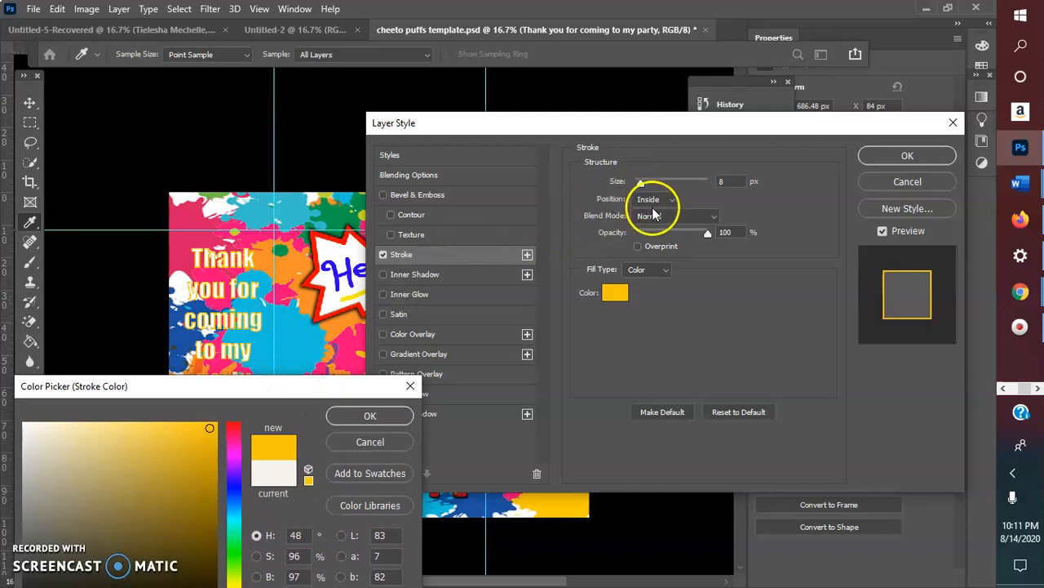
drag(210, 427, 226, 413)
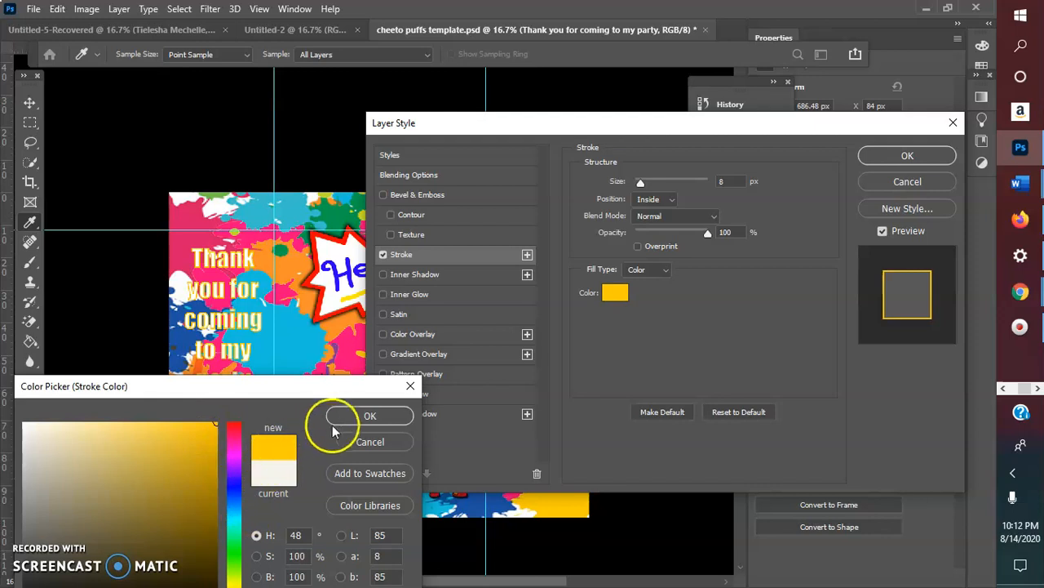
click(351, 415)
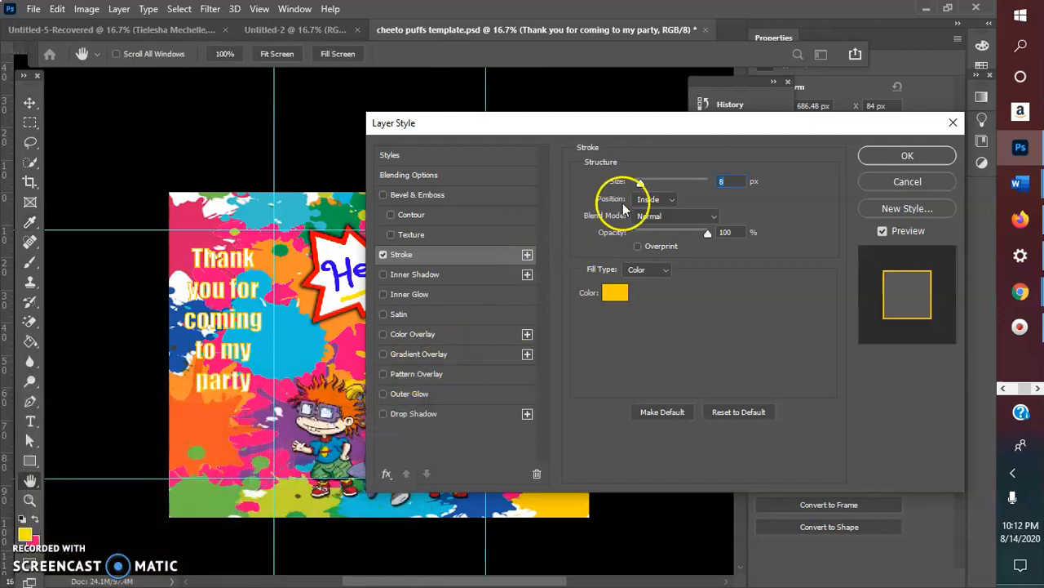
Place the thank-you message's stroke outside the letters, enable its Drop Shadow effect and apply the layer style
click(638, 200)
click(647, 214)
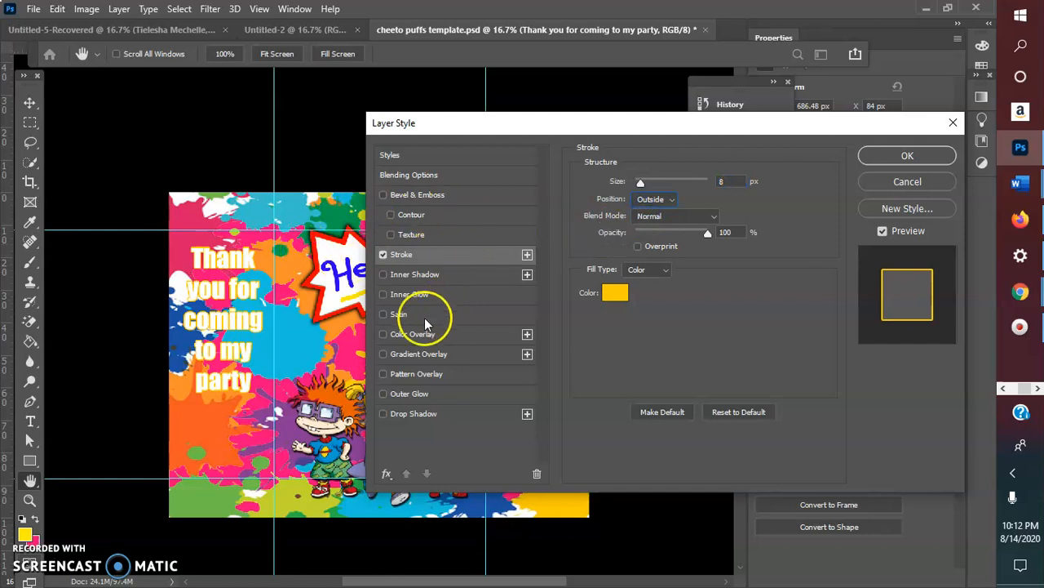
click(385, 413)
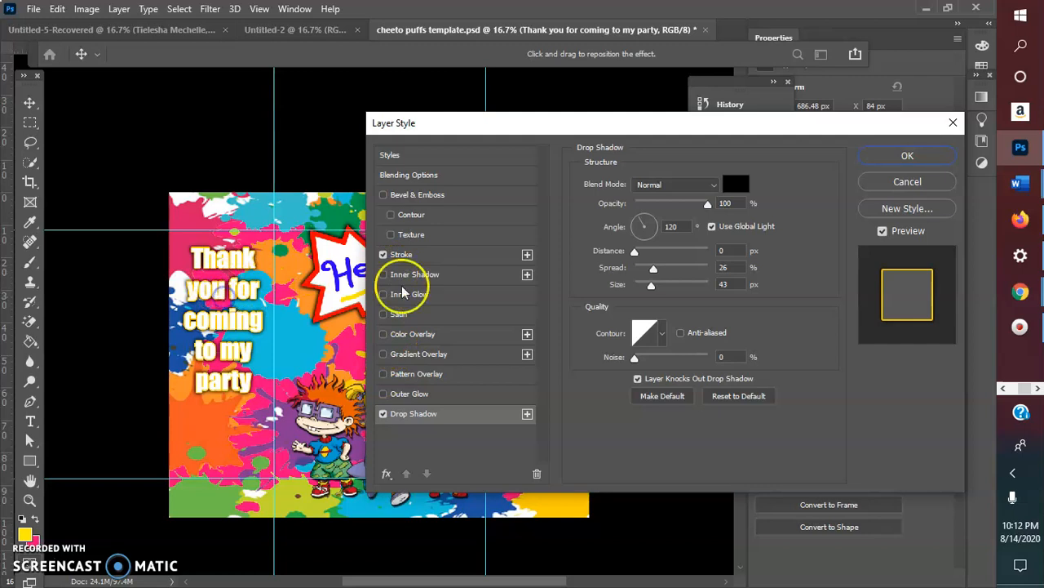
click(902, 155)
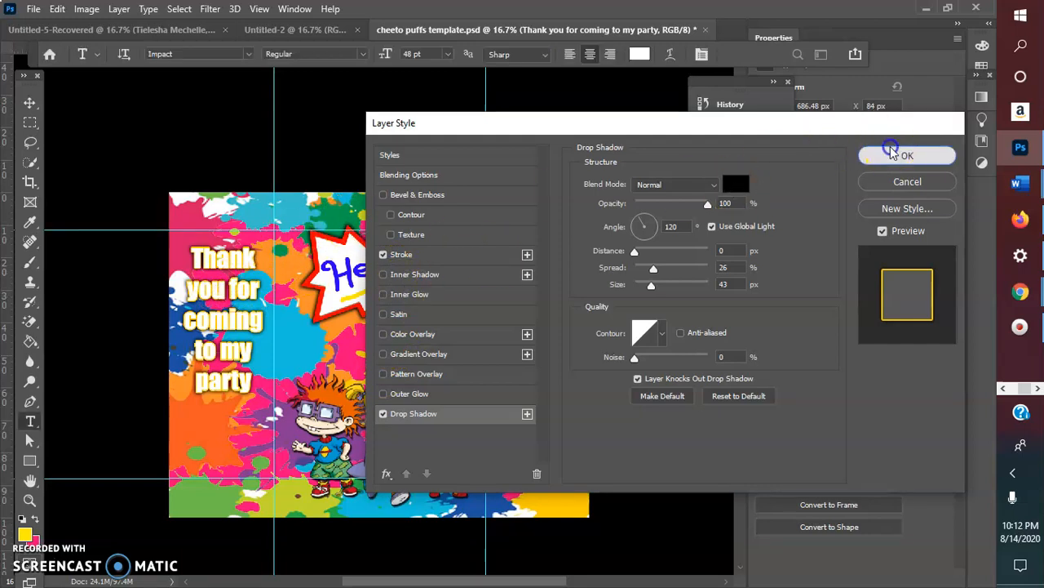
click(222, 290)
double_click(222, 290)
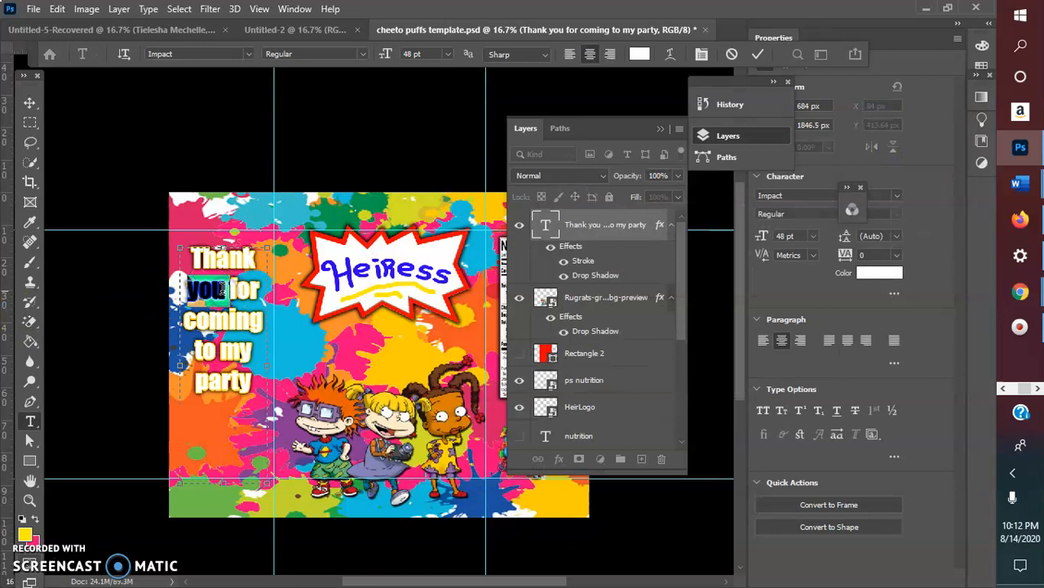
key(ctrl+a)
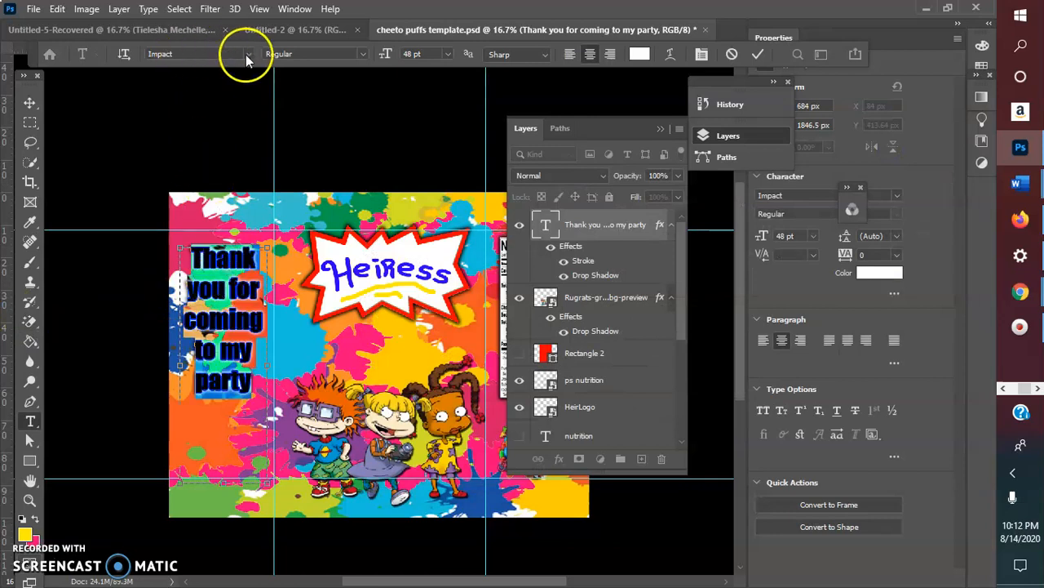
click(703, 57)
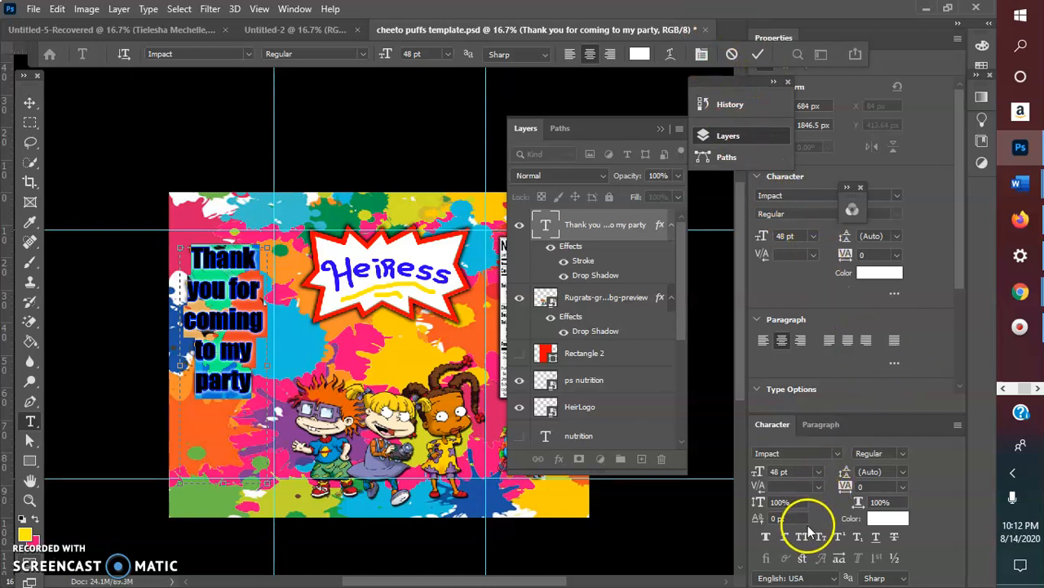
click(890, 519)
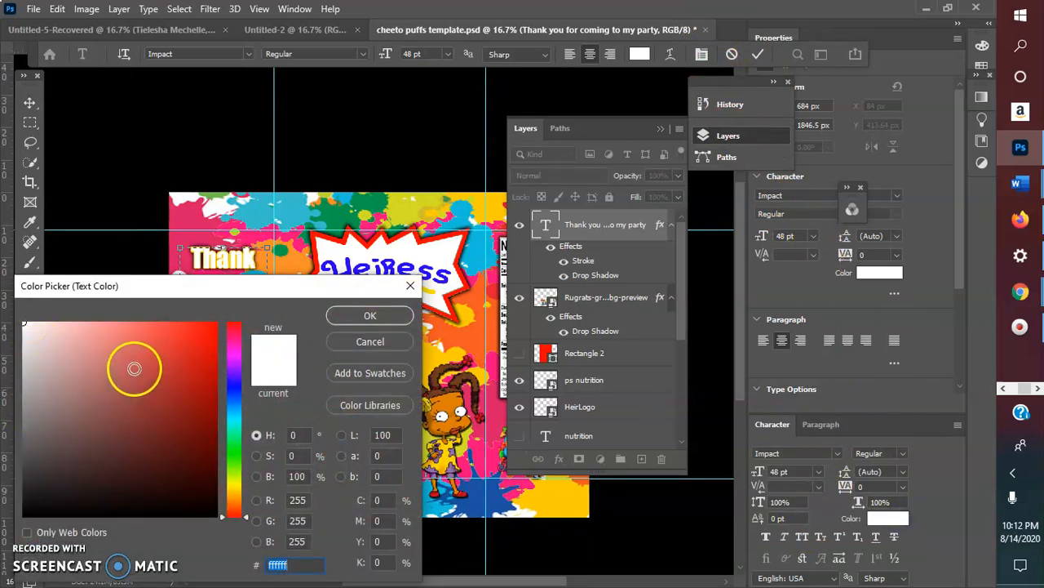
drag(233, 496, 233, 510)
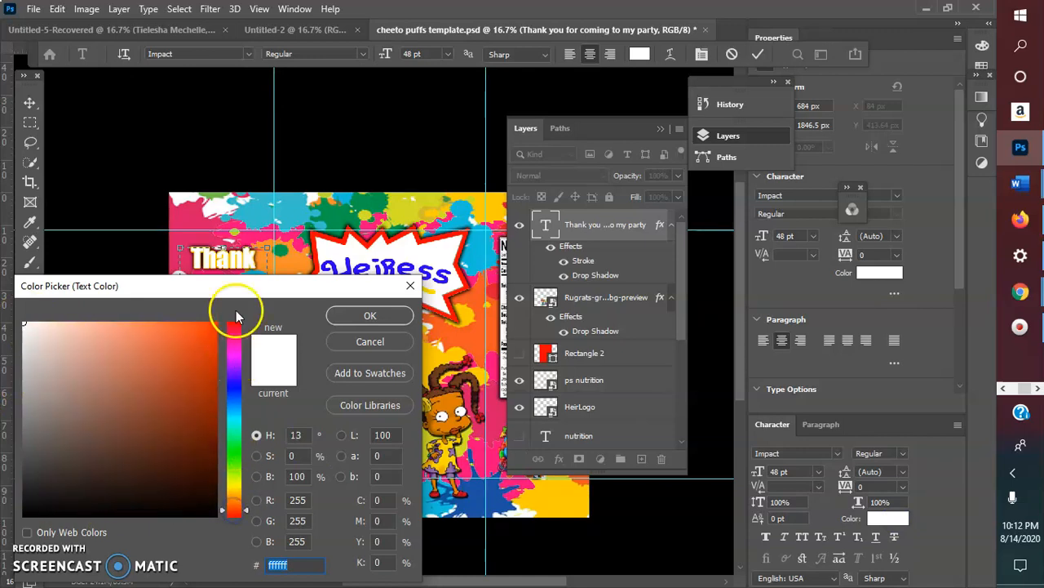
drag(241, 286, 495, 349)
click(489, 414)
click(489, 430)
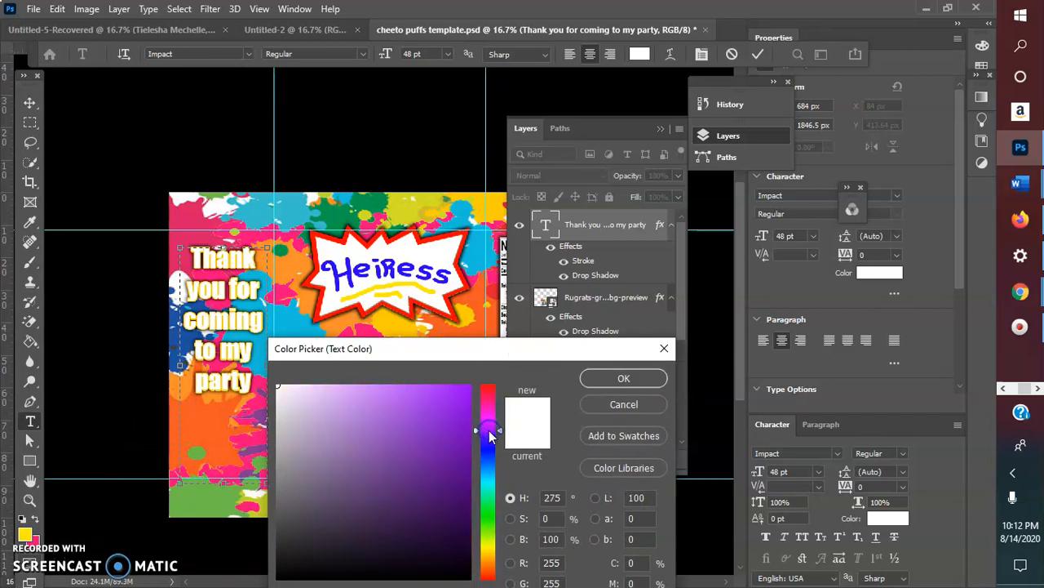
click(618, 400)
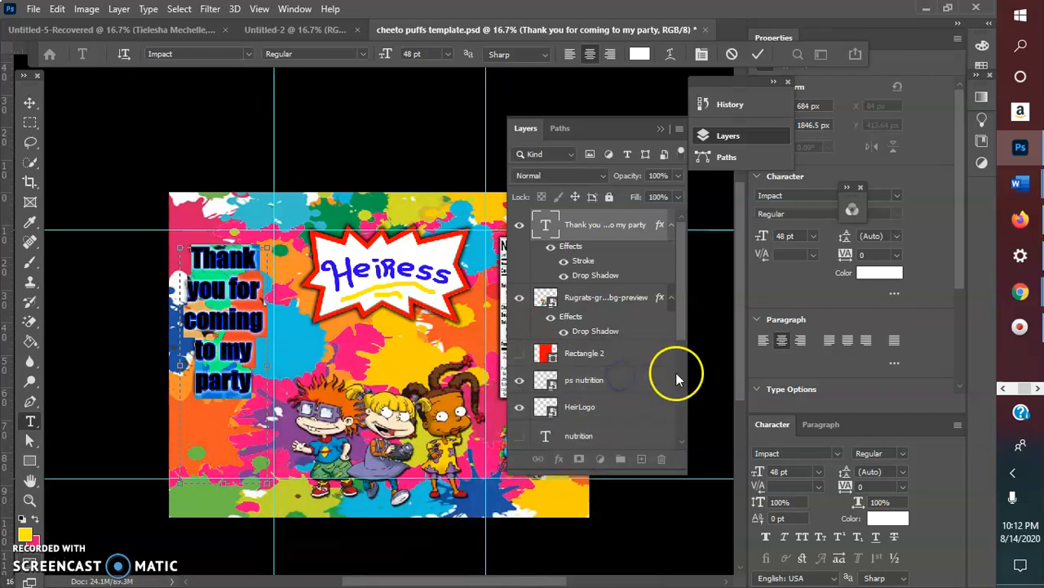
click(757, 55)
Recolor the whole thank-you message purple, #8207d0
double_click(222, 312)
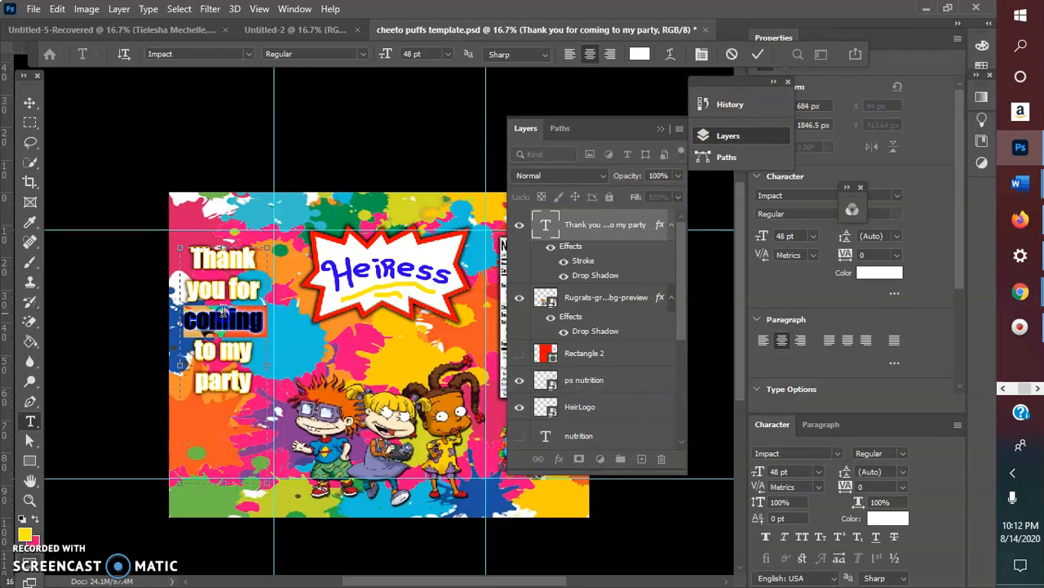
click(638, 54)
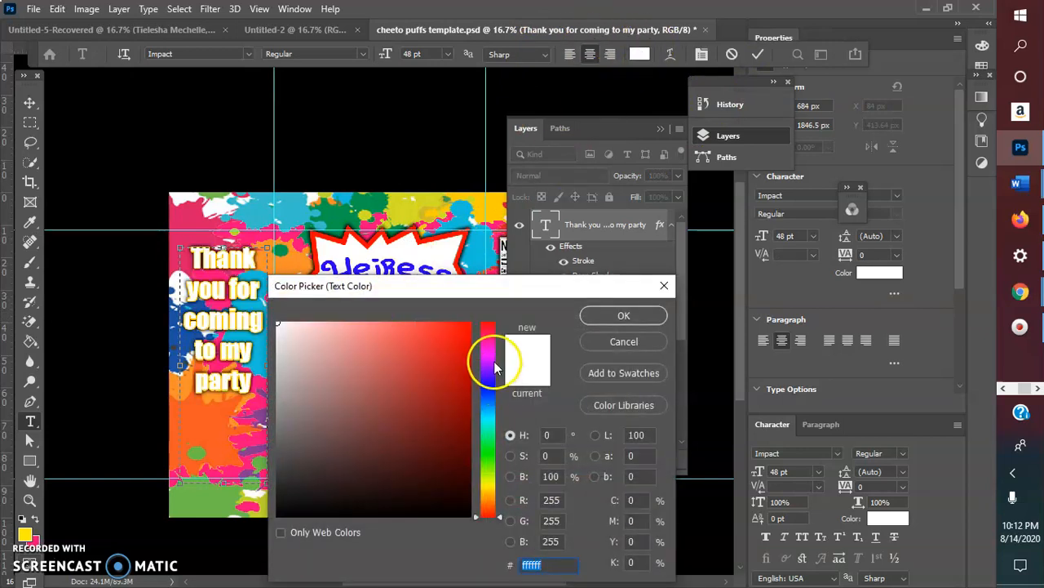
click(466, 357)
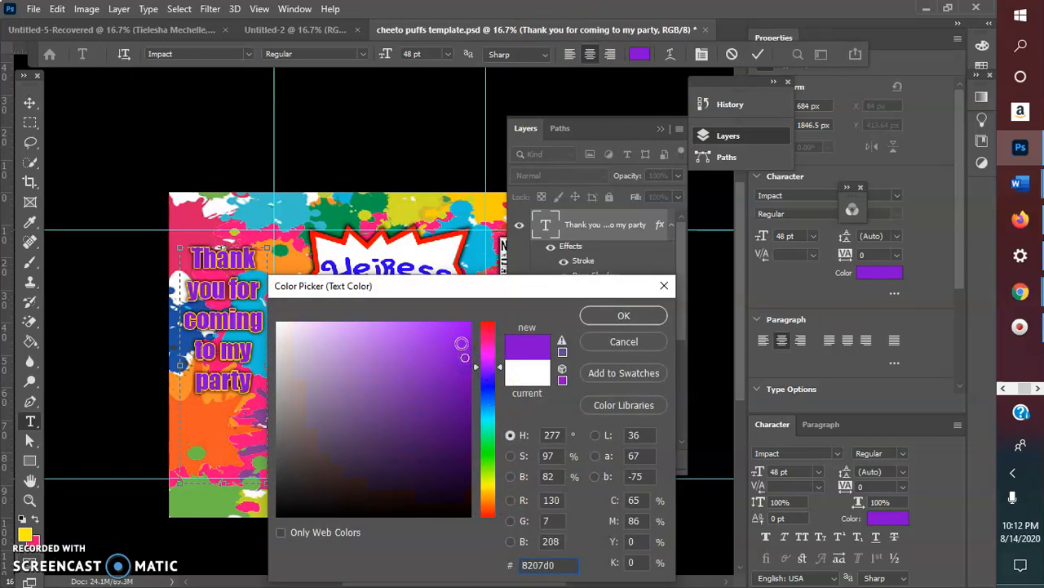
click(624, 315)
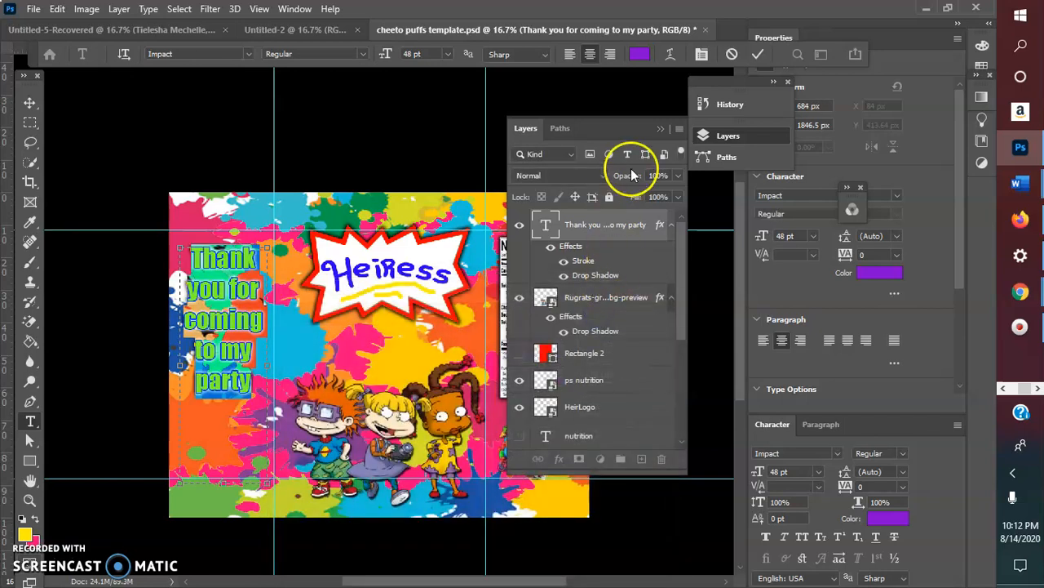
Commit the thank-you message's text edit and move the message slightly right and down, to about X 125 px
click(432, 183)
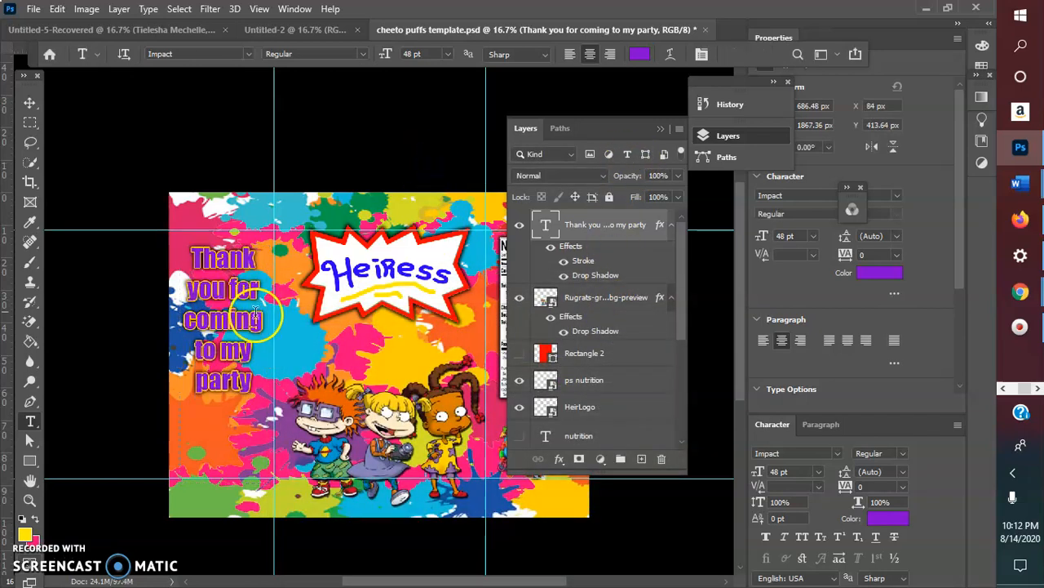
double_click(222, 362)
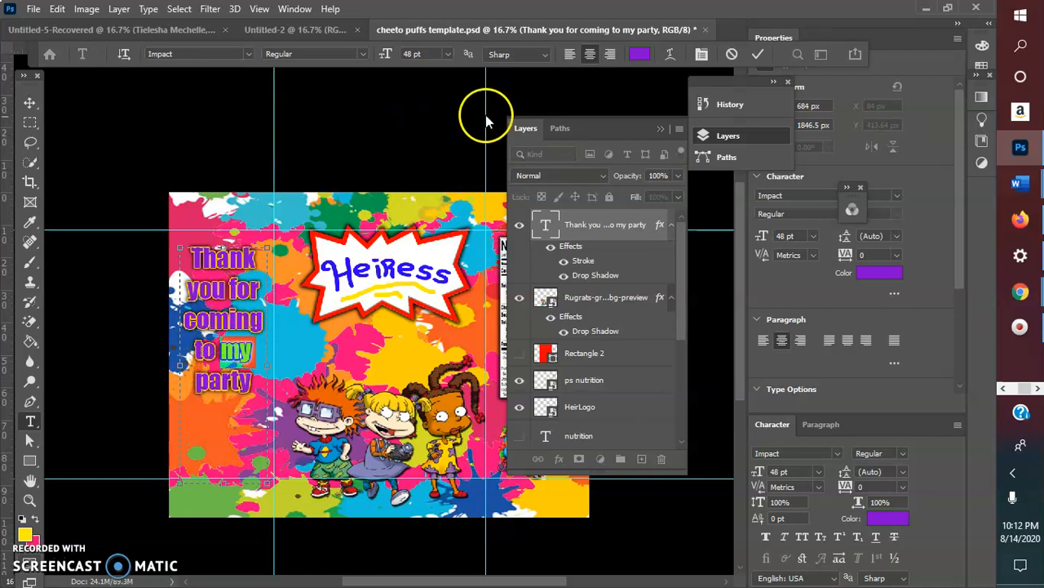
click(757, 54)
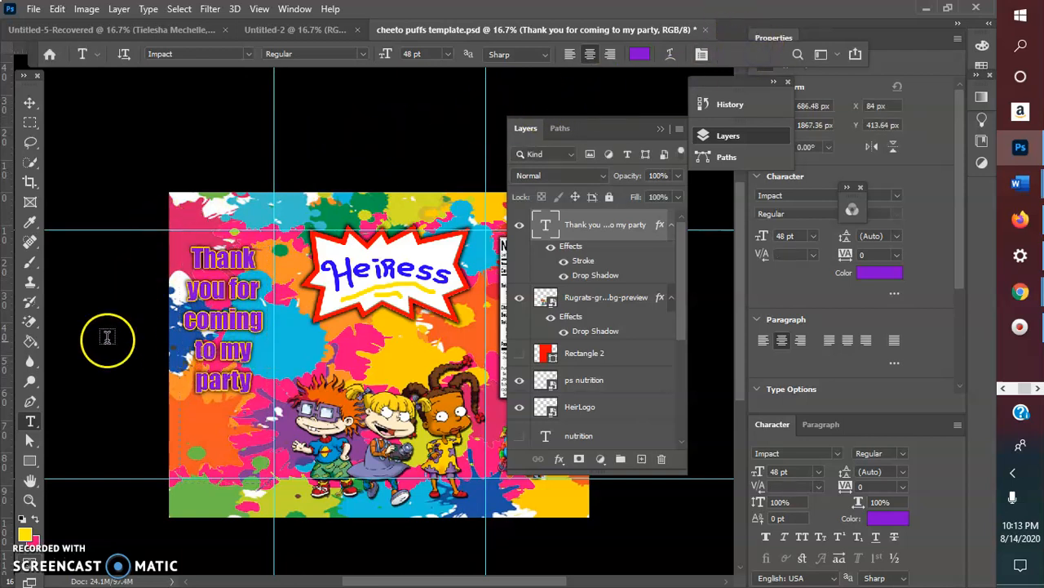
click(27, 99)
drag(230, 290, 224, 295)
Recolor the whole thank-you message black, #000000, and commit the text edit
double_click(224, 295)
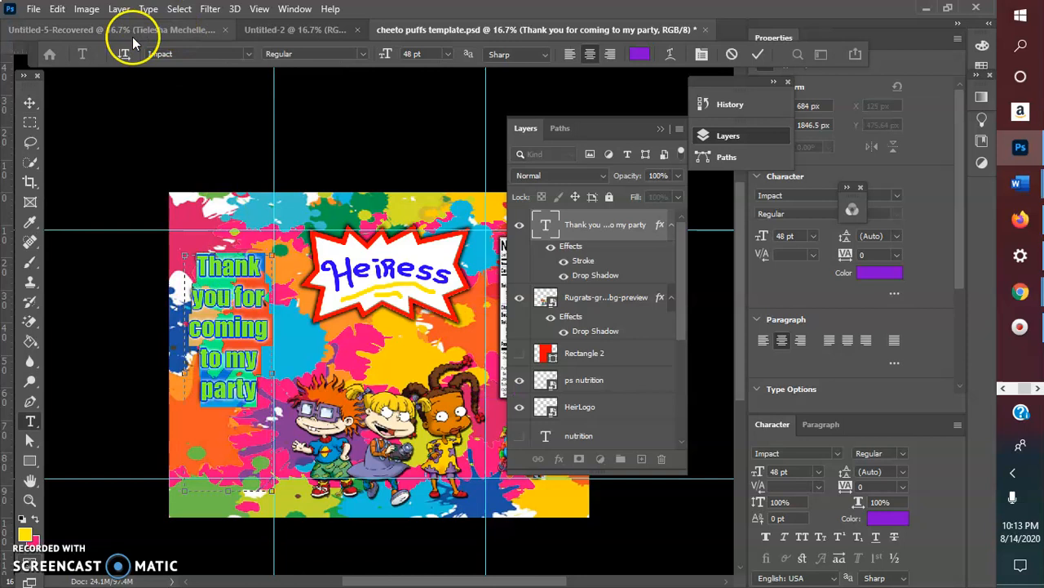
click(639, 53)
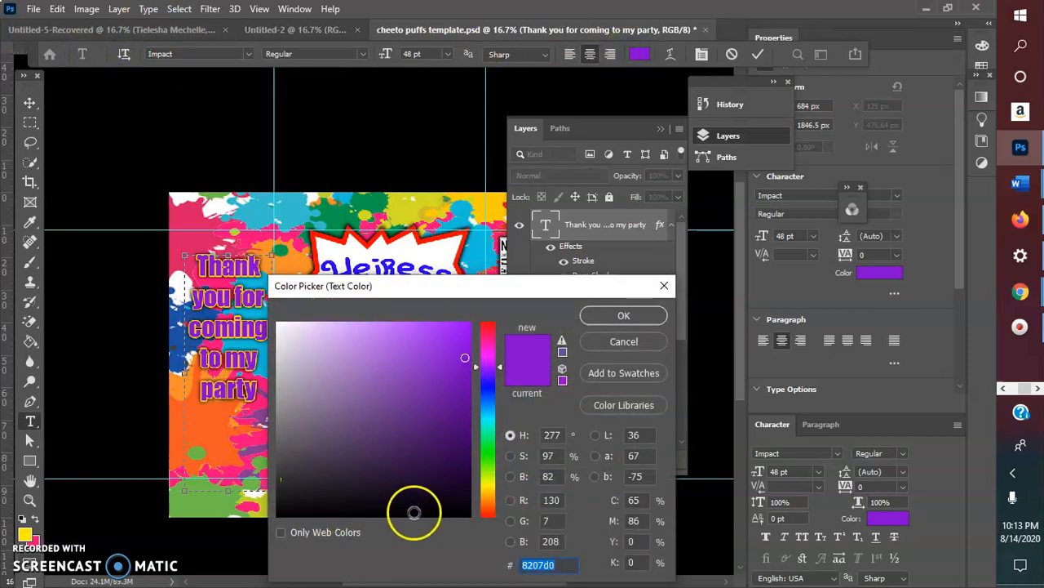
drag(462, 513, 490, 520)
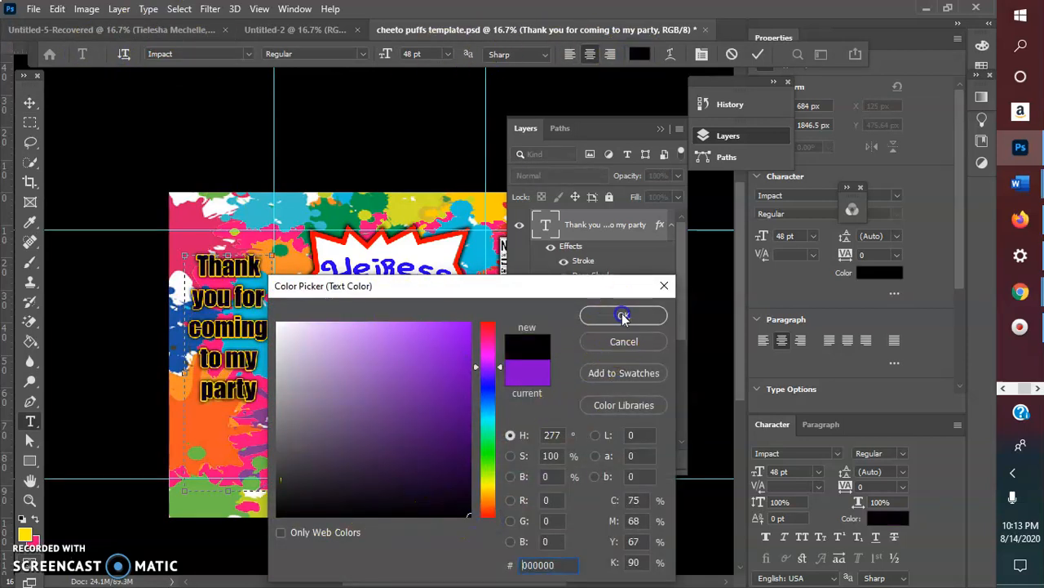
click(623, 317)
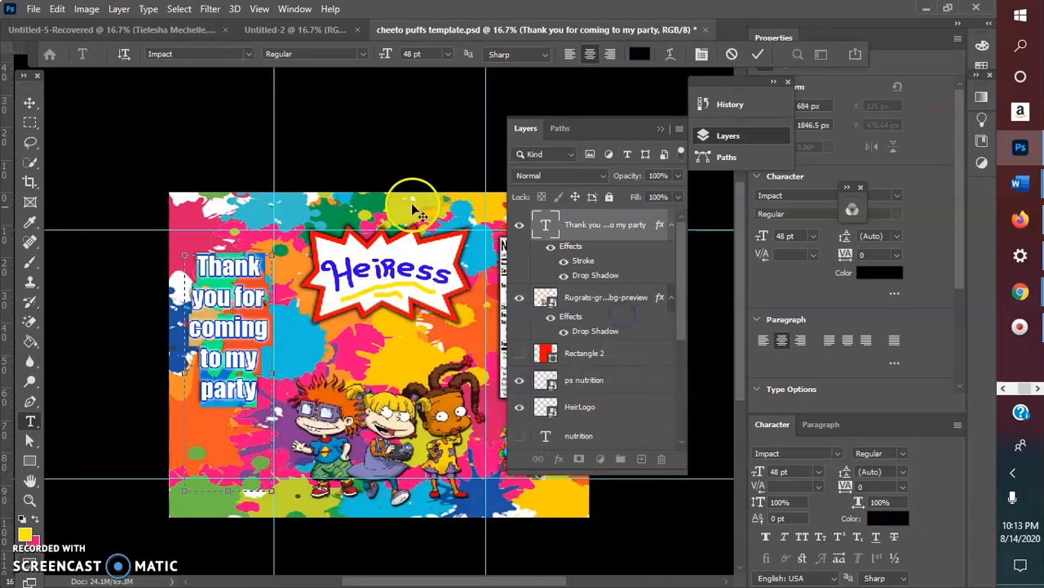
click(756, 54)
key(v)
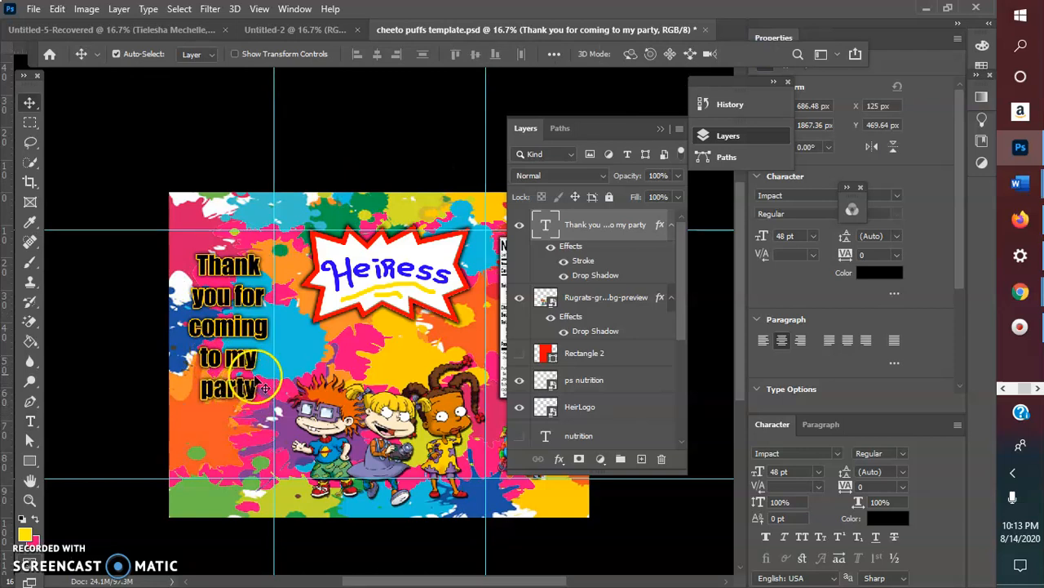
Change the thank-you message's stroke color to pure red, #ff0000, and apply the layer style
double_click(232, 297)
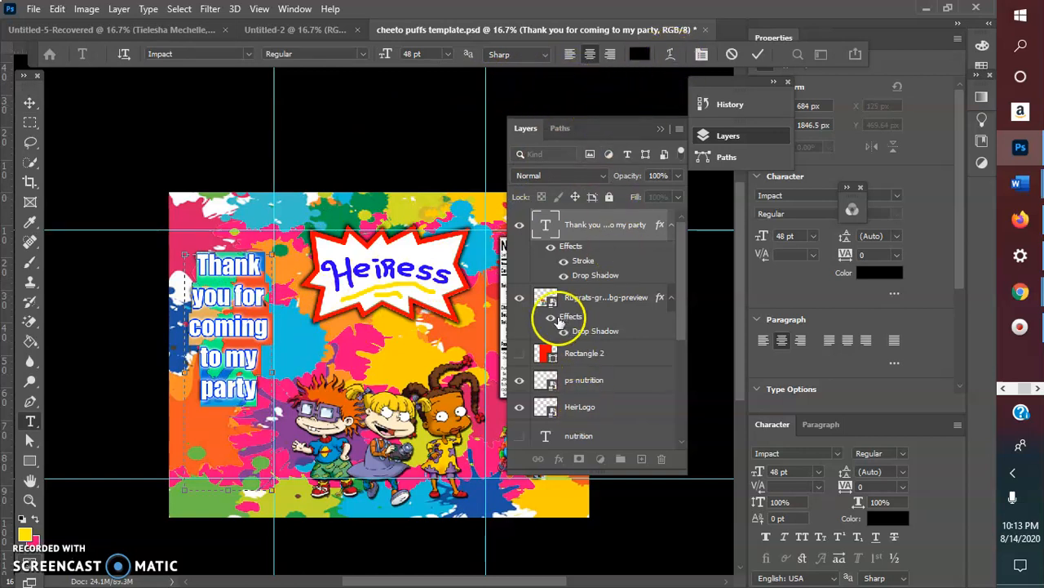
click(575, 263)
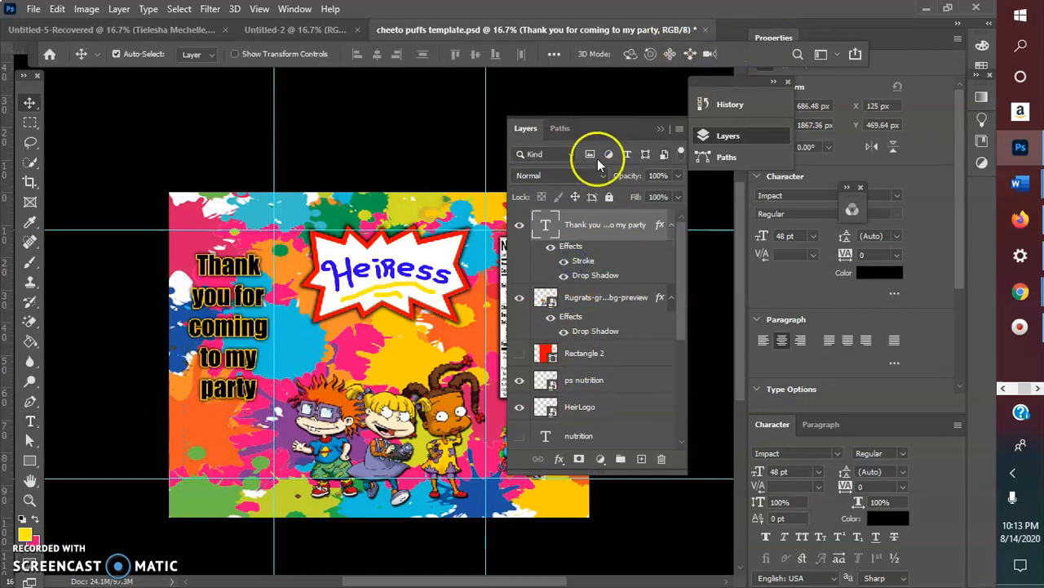
double_click(581, 261)
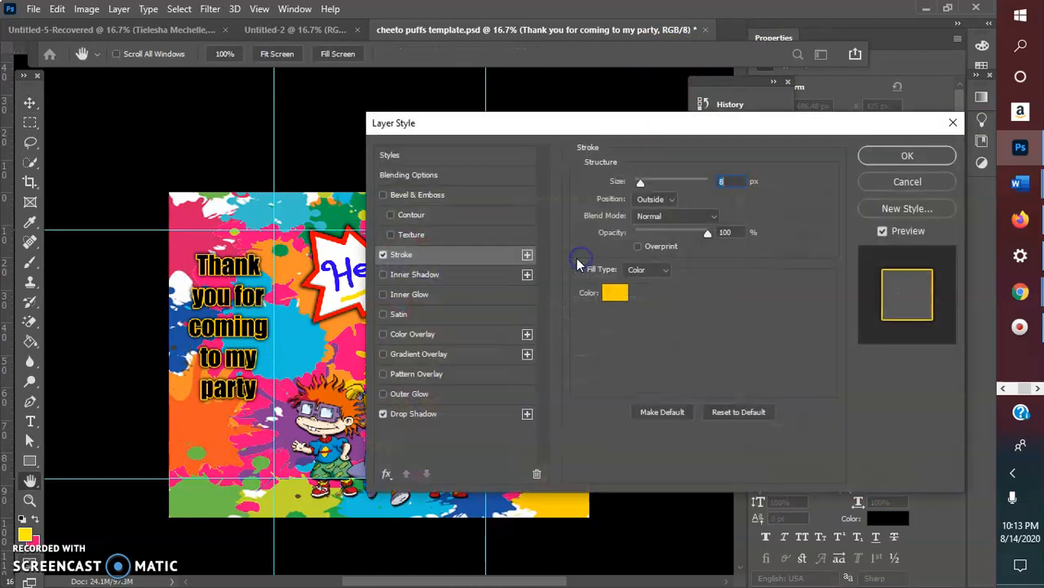
click(614, 296)
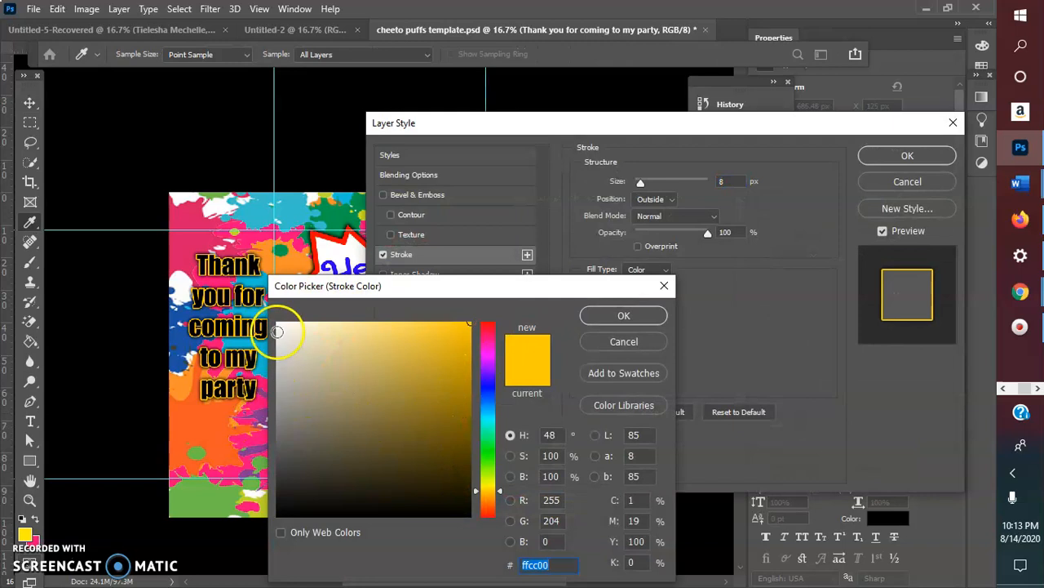
click(276, 321)
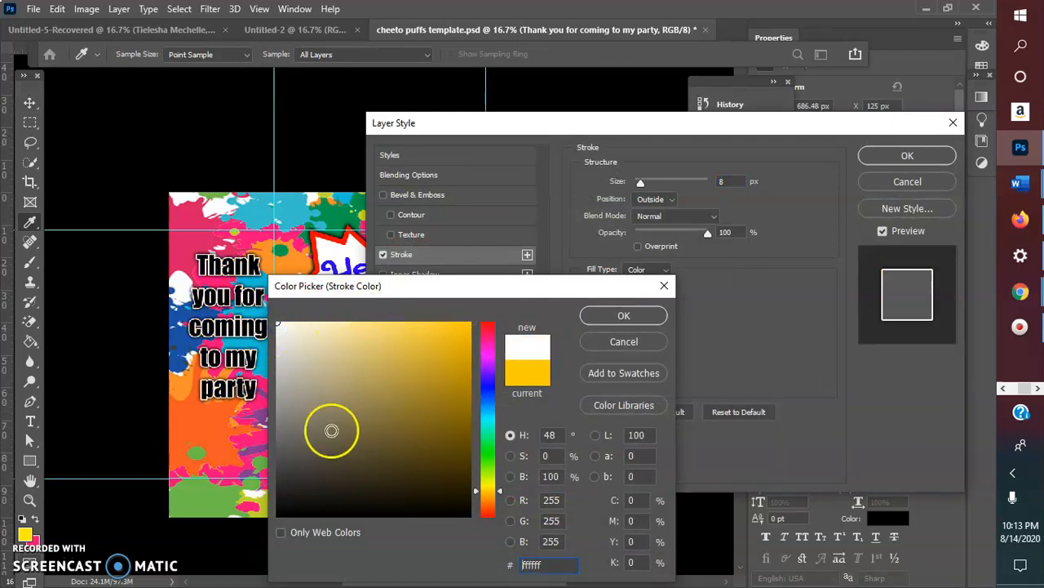
click(331, 430)
drag(390, 389, 424, 367)
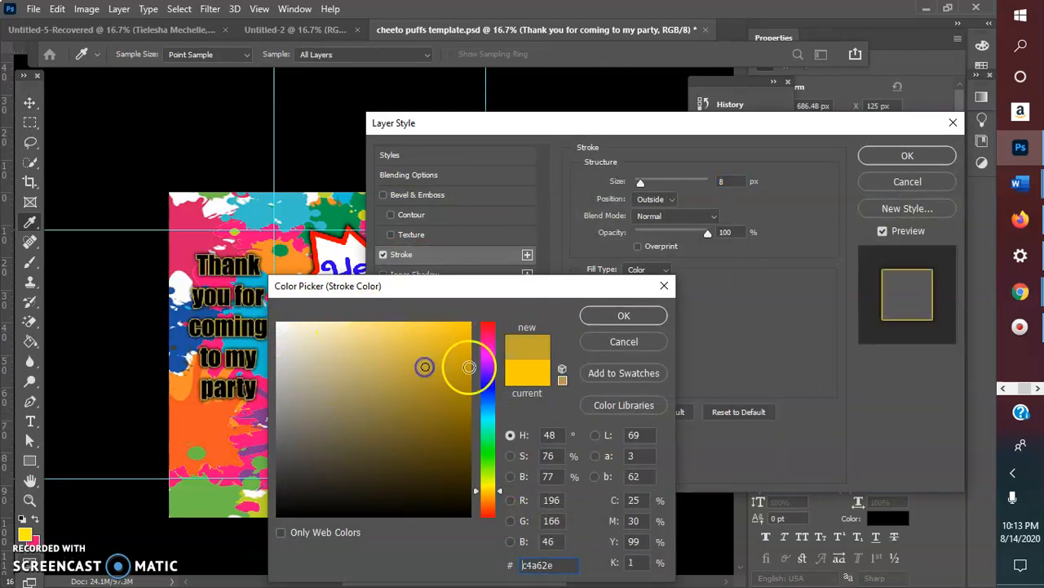
mouse_move(478, 419)
mouse_down()
mouse_move(487, 398)
mouse_move(494, 510)
mouse_up()
drag(493, 335, 496, 320)
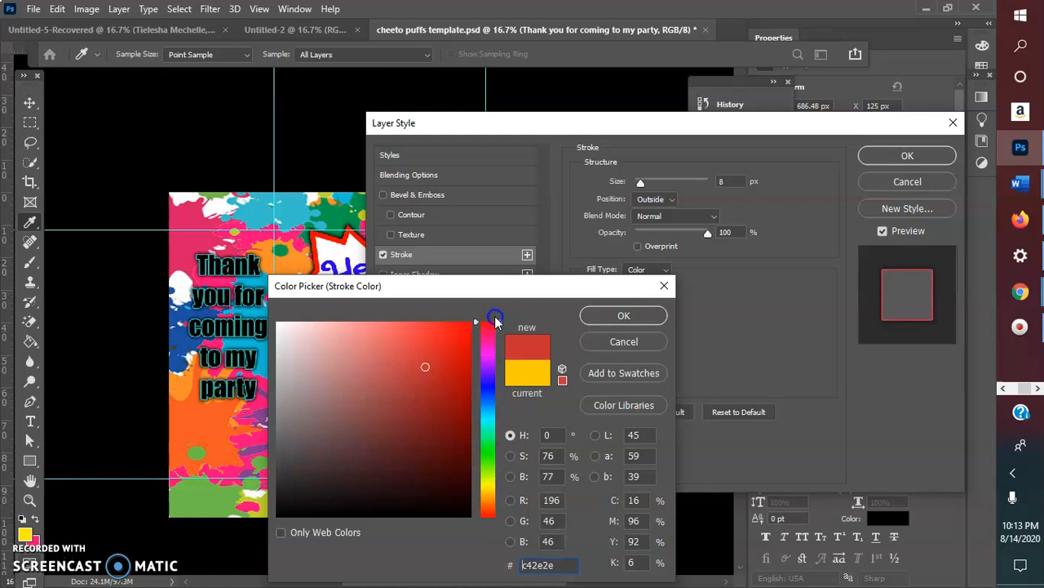
click(468, 324)
mouse_move(467, 325)
mouse_down()
mouse_move(451, 328)
mouse_move(485, 319)
mouse_up()
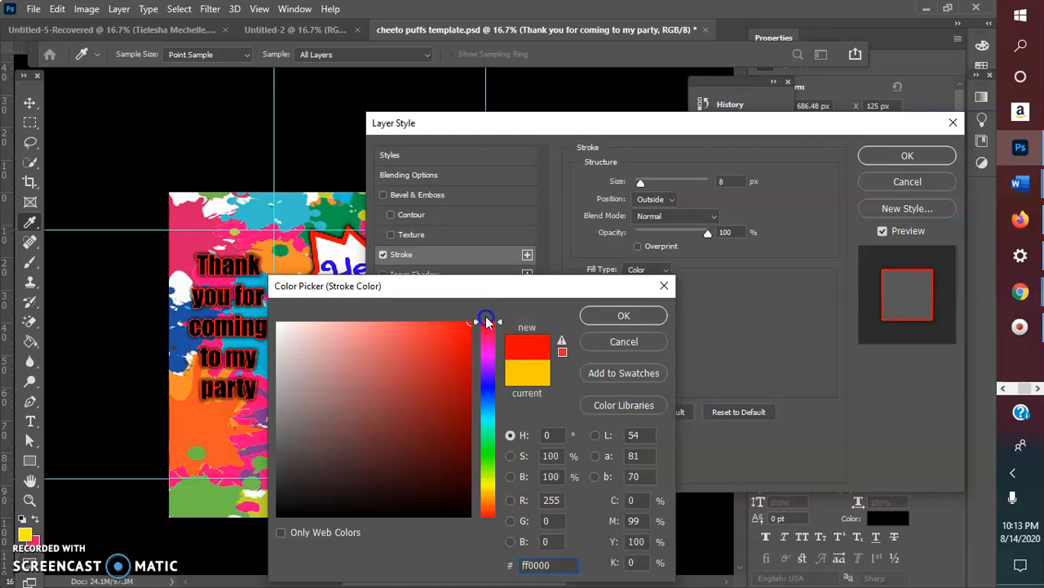
click(604, 317)
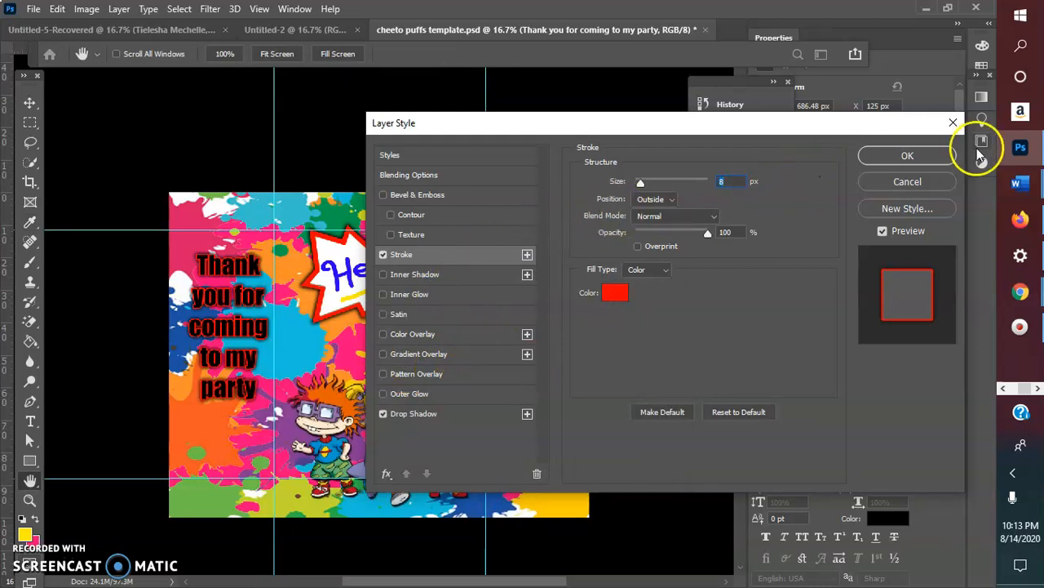
click(869, 155)
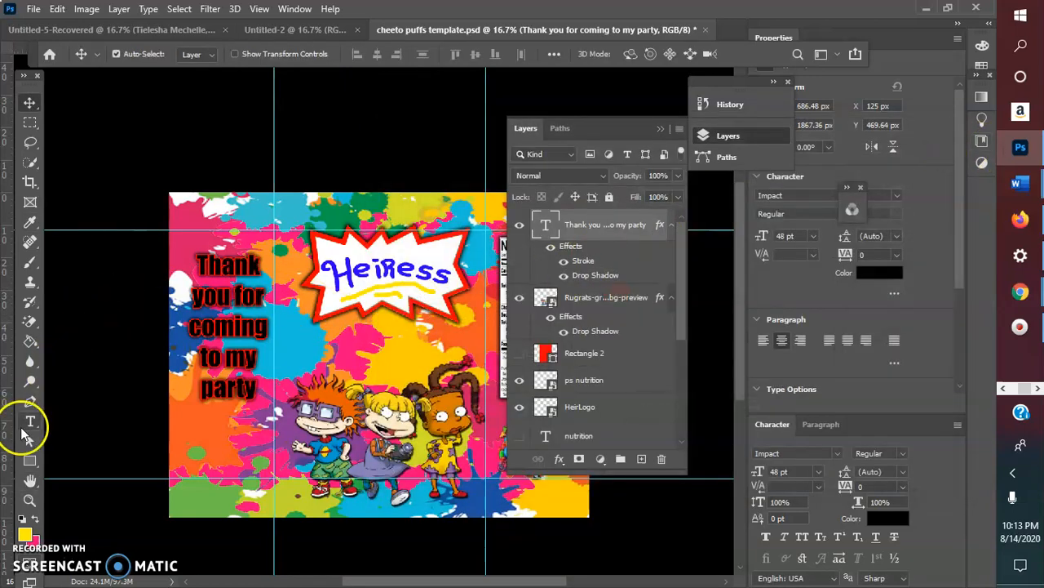
Create a text box over the Rugrats characters with 72 pt text and enter the number 2
click(30, 422)
drag(336, 332, 450, 516)
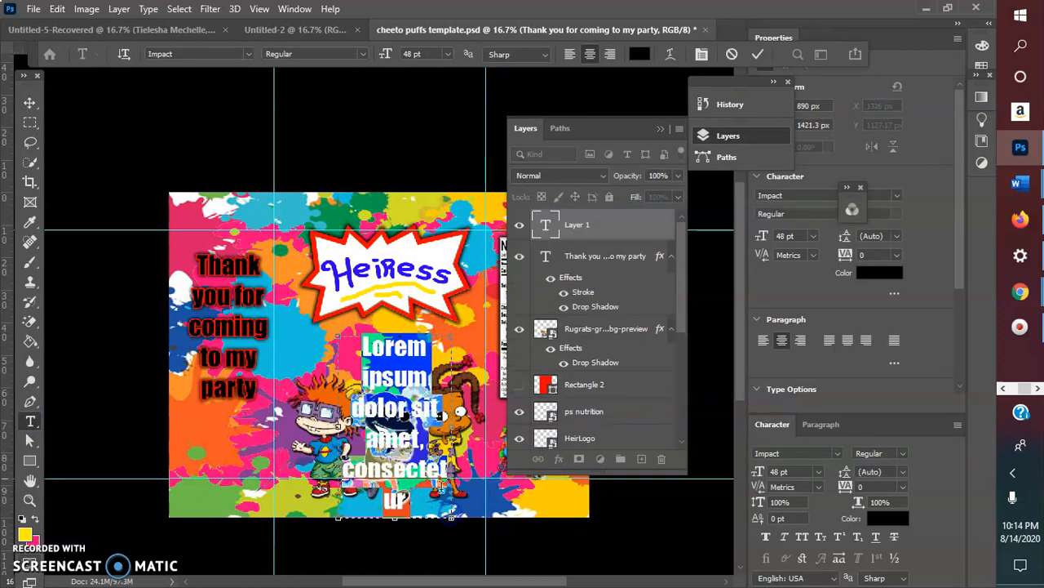
click(449, 54)
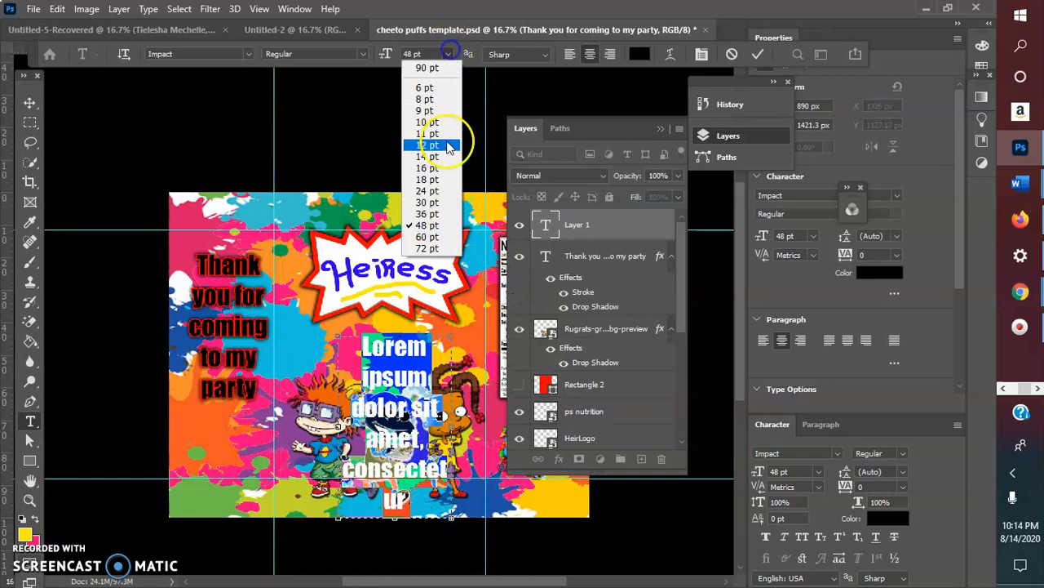
click(429, 248)
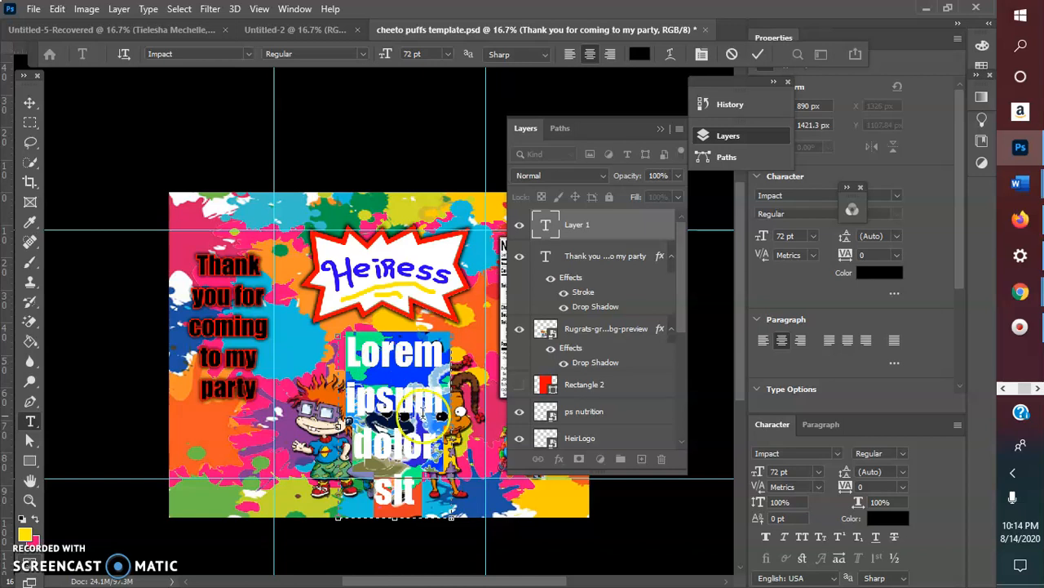
text(2)
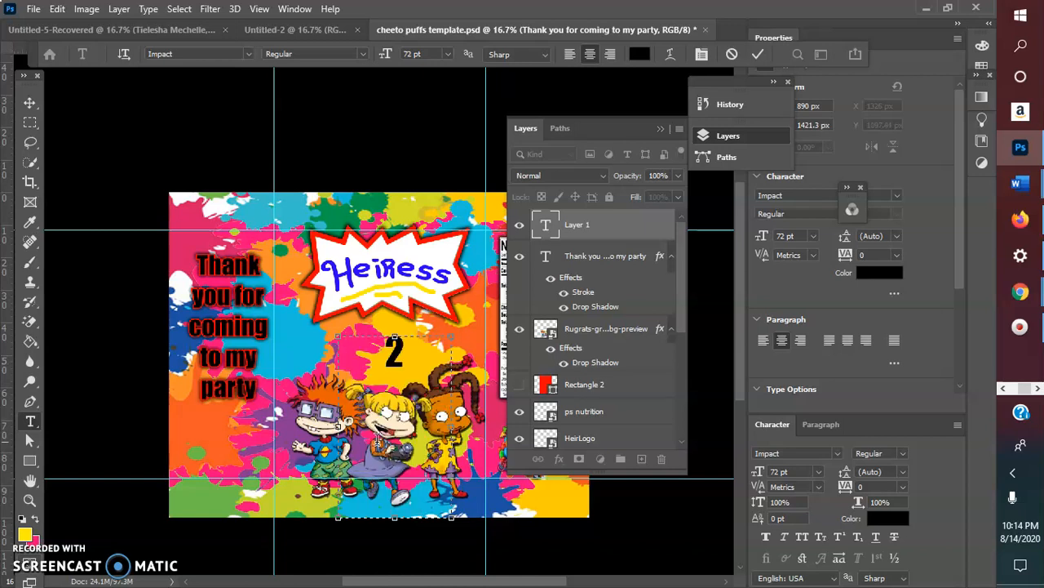
Set the number 2 to 1000 pt and enlarge its text box to about 1567 by 2044 px
key(ctrl+a)
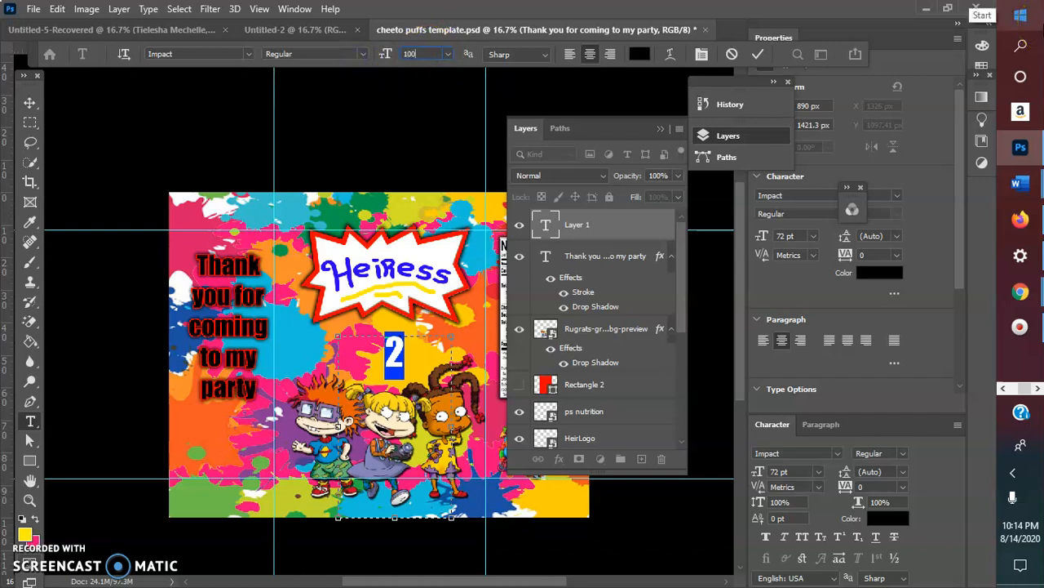
text(1000)
key(Return)
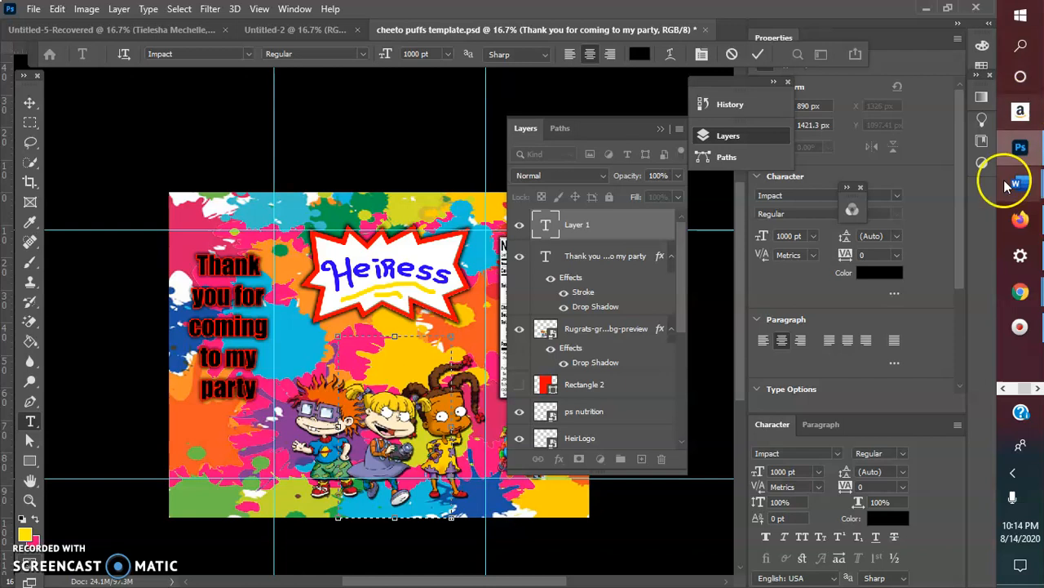
drag(394, 335, 395, 306)
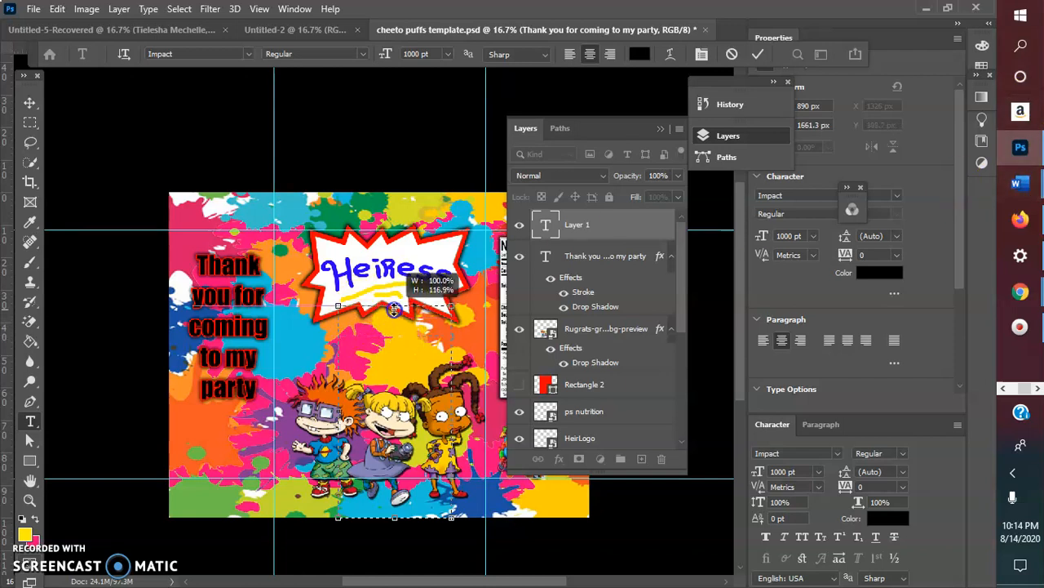
drag(339, 411, 286, 412)
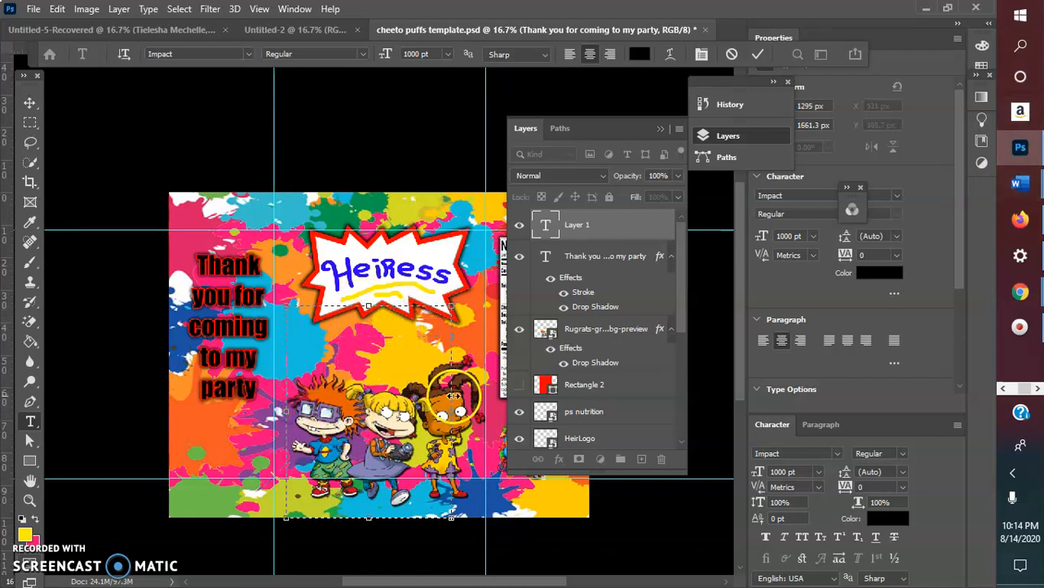
drag(451, 408, 486, 408)
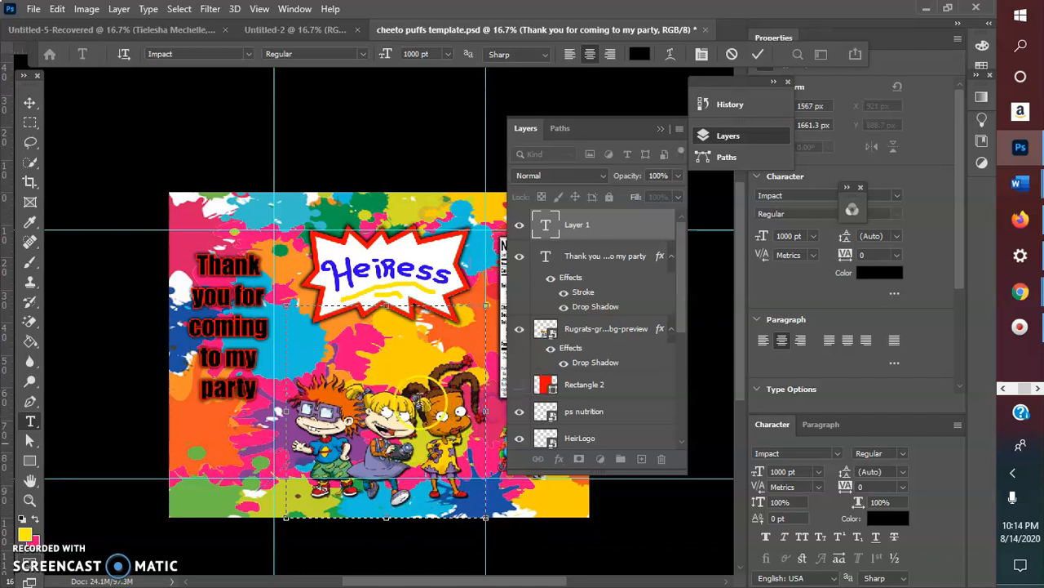
drag(388, 306, 388, 257)
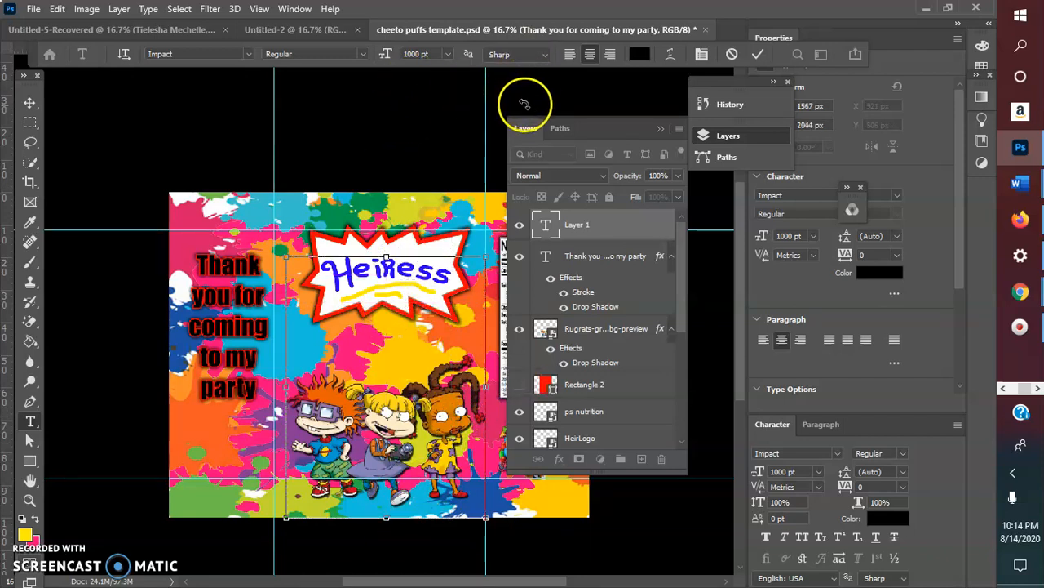
Reduce the number 2's font size to 500 pt and then to 250 pt
click(417, 54)
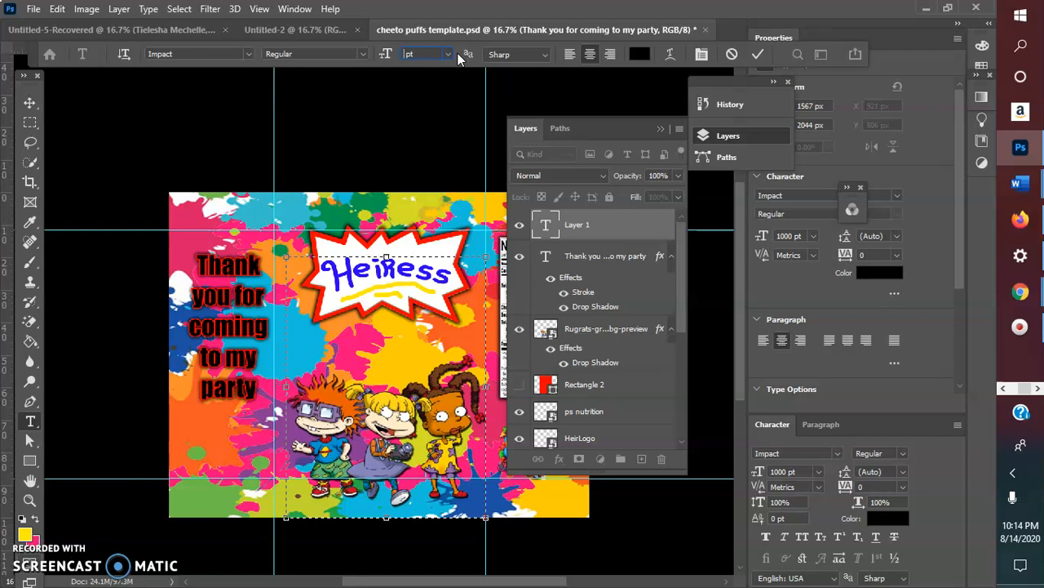
key(Return)
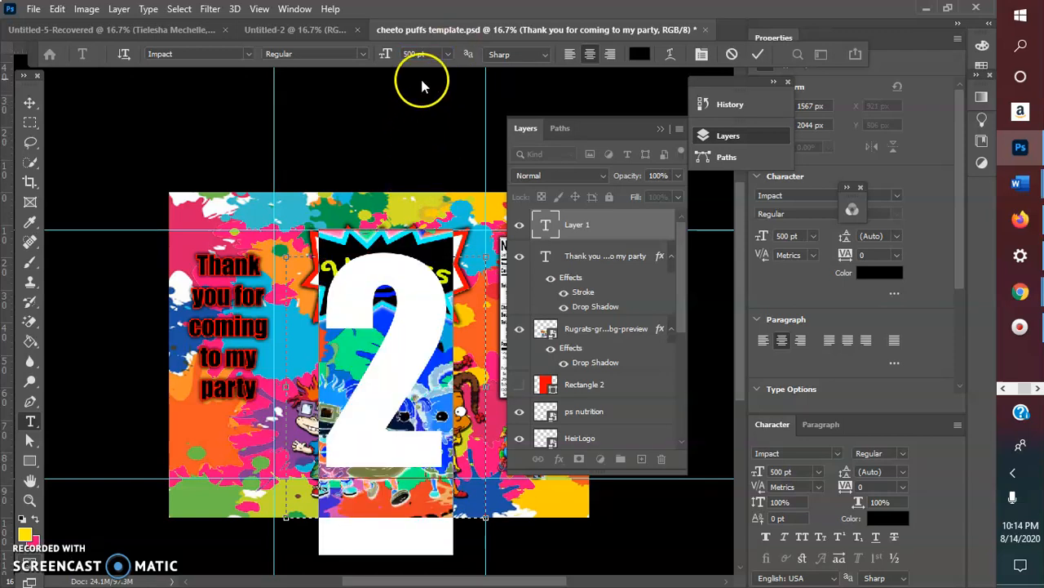
click(420, 55)
text(25)
key(Return)
click(412, 55)
click(413, 54)
text(0)
key(Return)
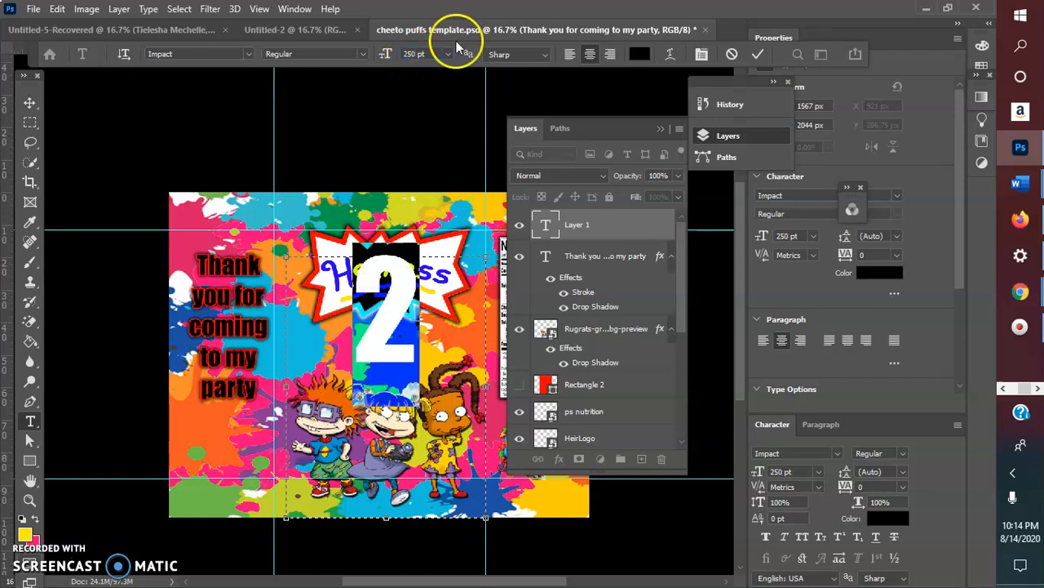
Set the number 2 to 400 pt, commit the text, and move it down below the Heiress logo over the characters
text(400)
click(372, 54)
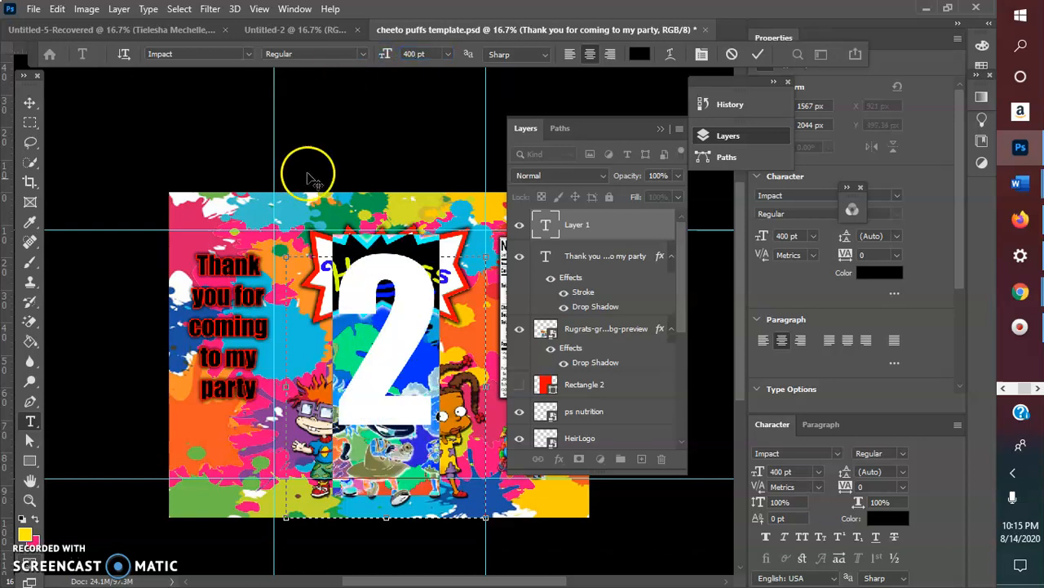
click(758, 54)
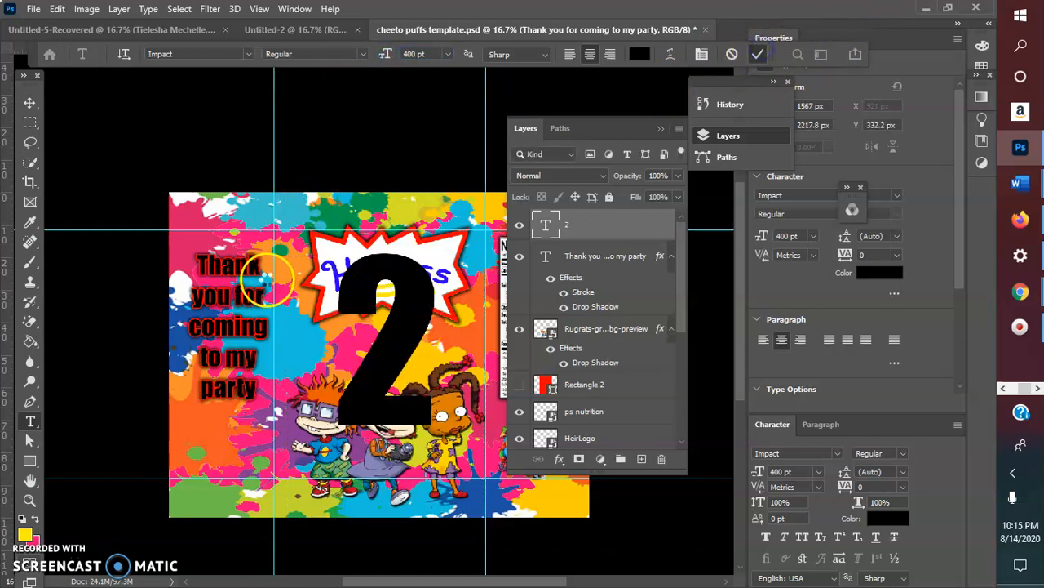
click(30, 102)
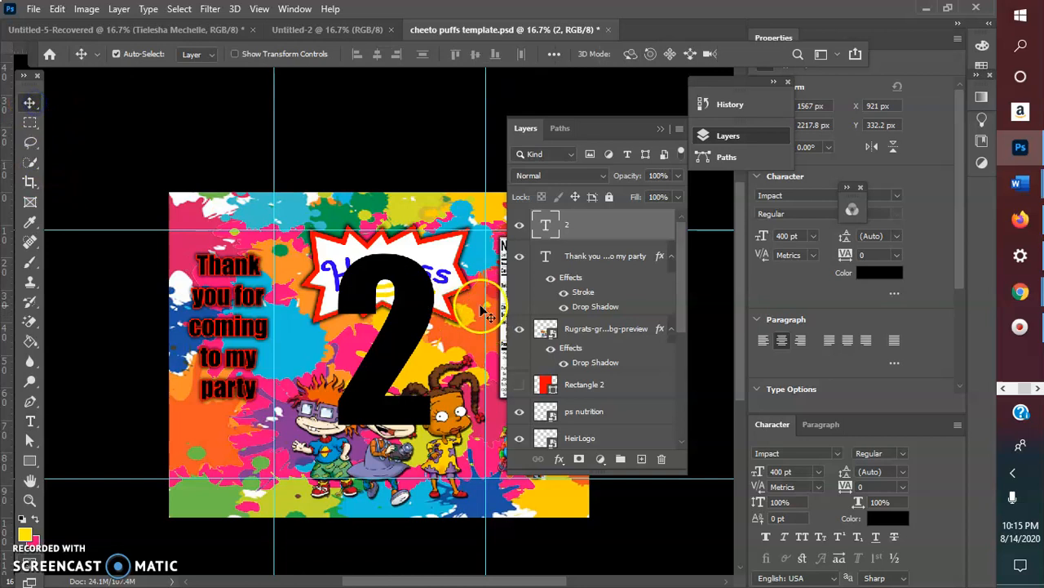
drag(412, 286, 415, 351)
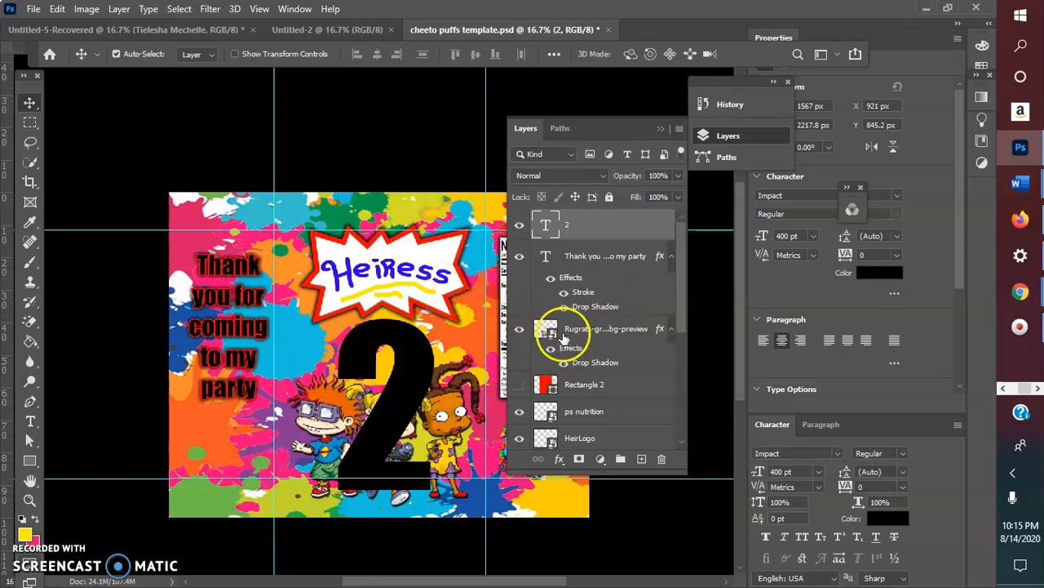
Move the Rugrats characters layer above the number 2 layer so the characters stand in front of the number
drag(590, 322, 578, 219)
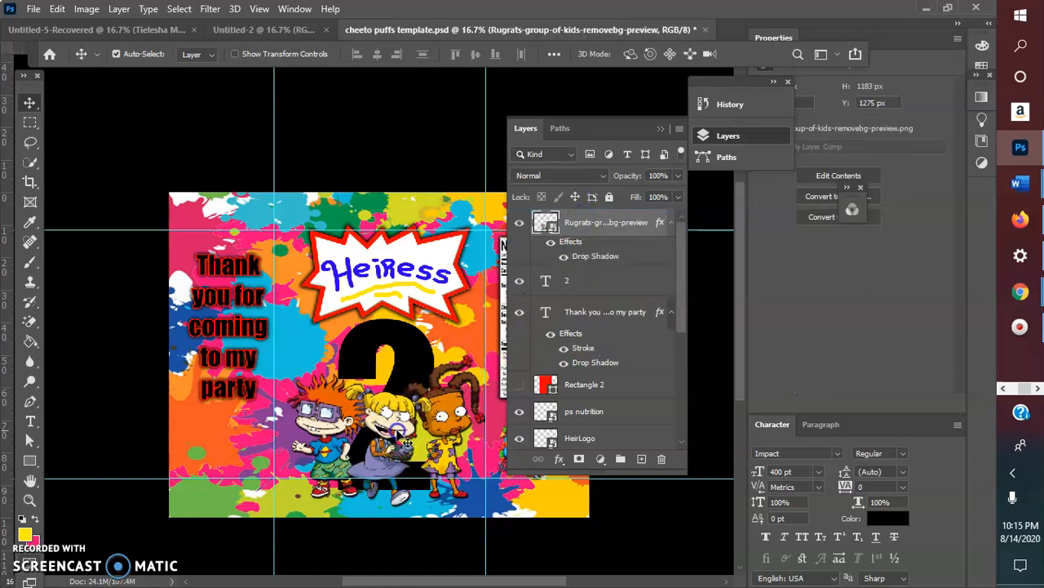
drag(398, 432, 399, 437)
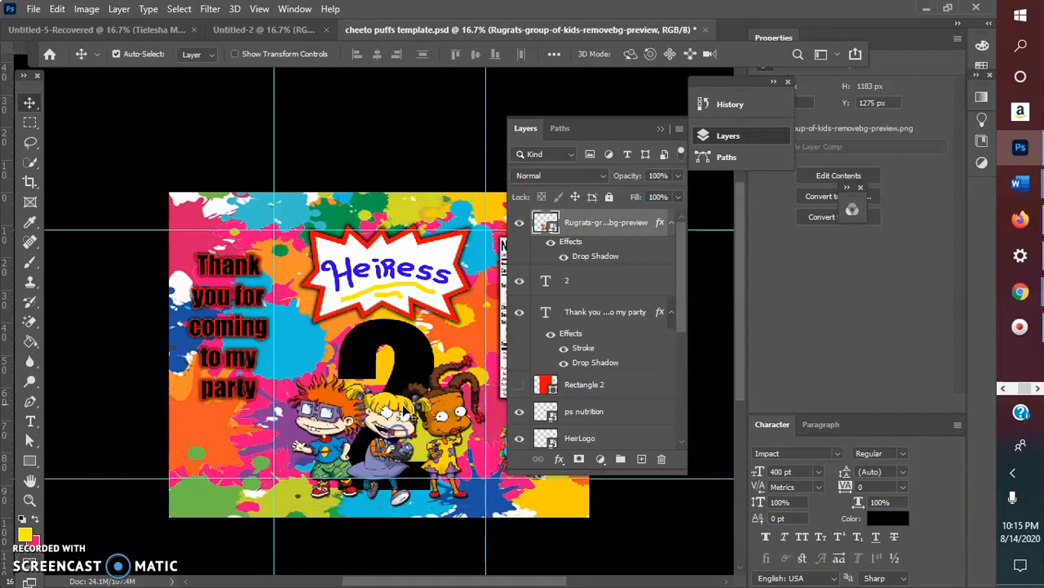
Replace the number 2 with 5, commit the text, and move the Rugrats characters slightly down
double_click(430, 320)
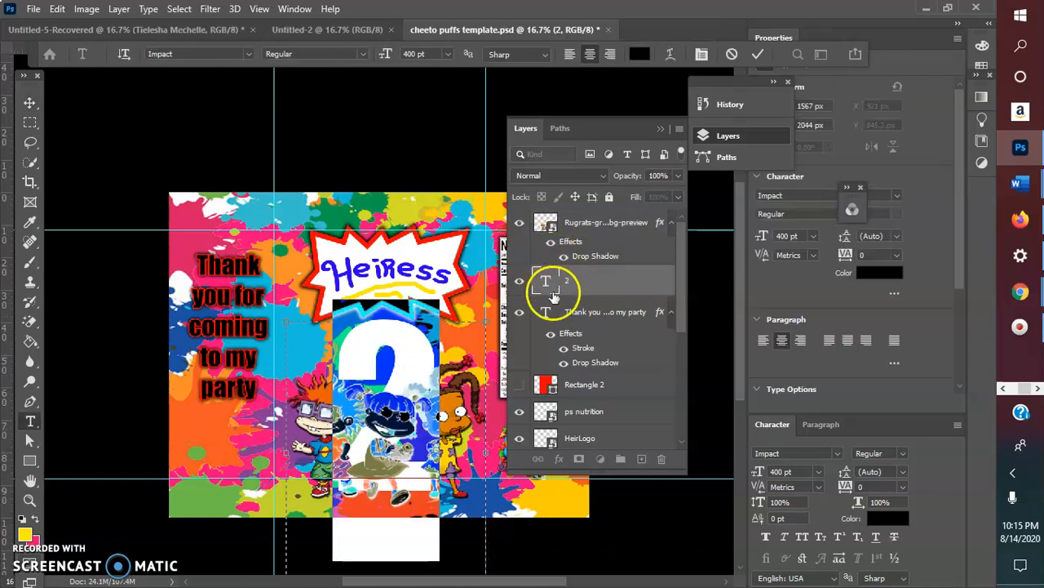
text(5)
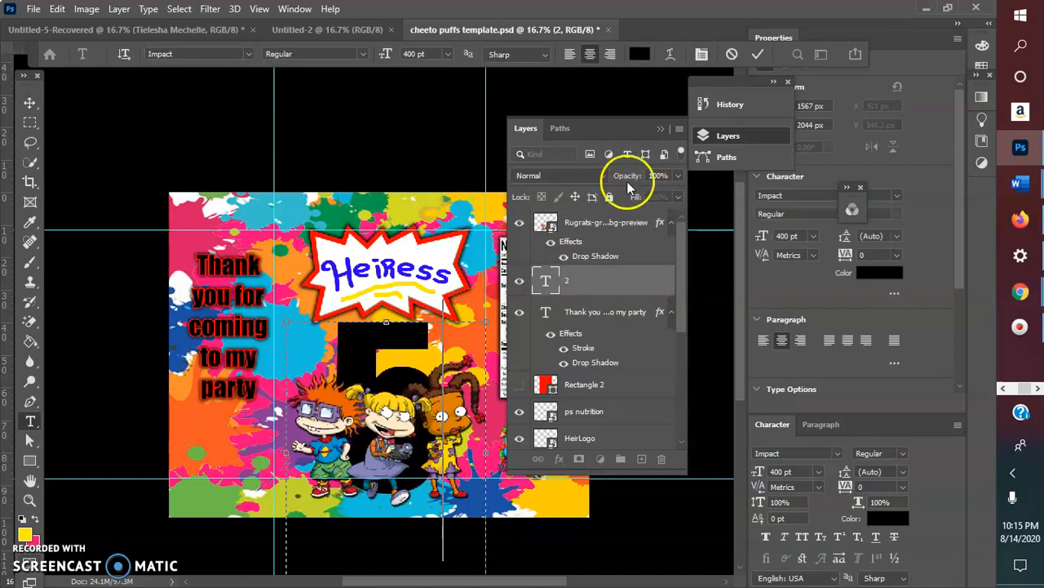
click(755, 57)
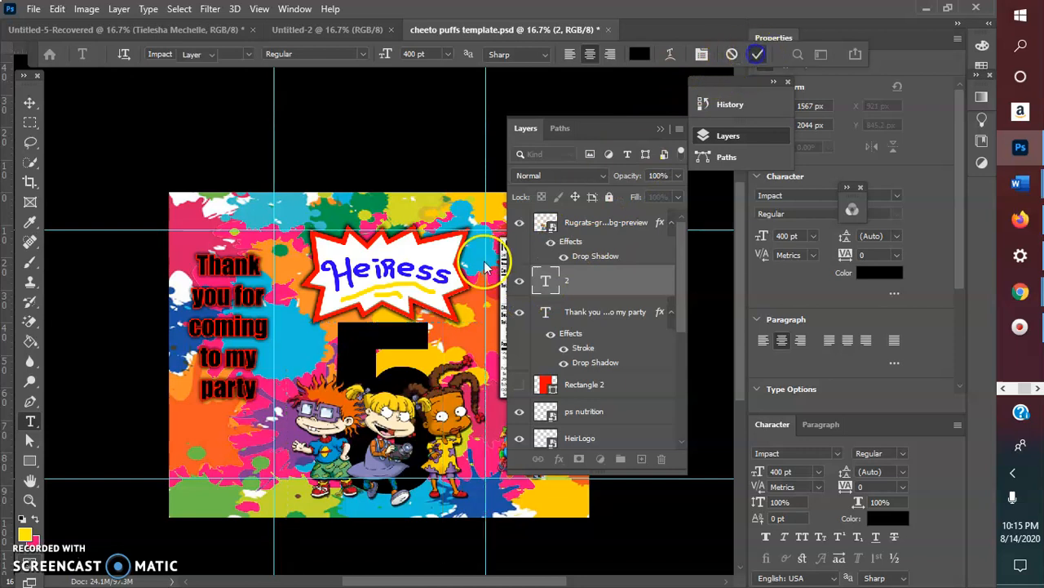
key(v)
drag(395, 413, 380, 437)
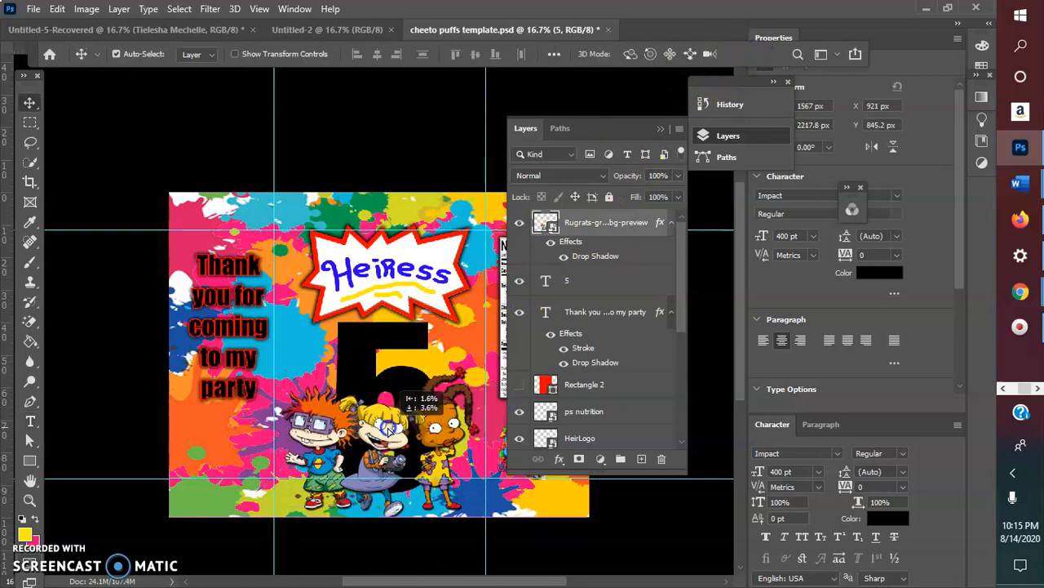
Set the number 5 to 300 pt, commit the text, and nudge the Rugrats characters back up
key(t)
click(387, 377)
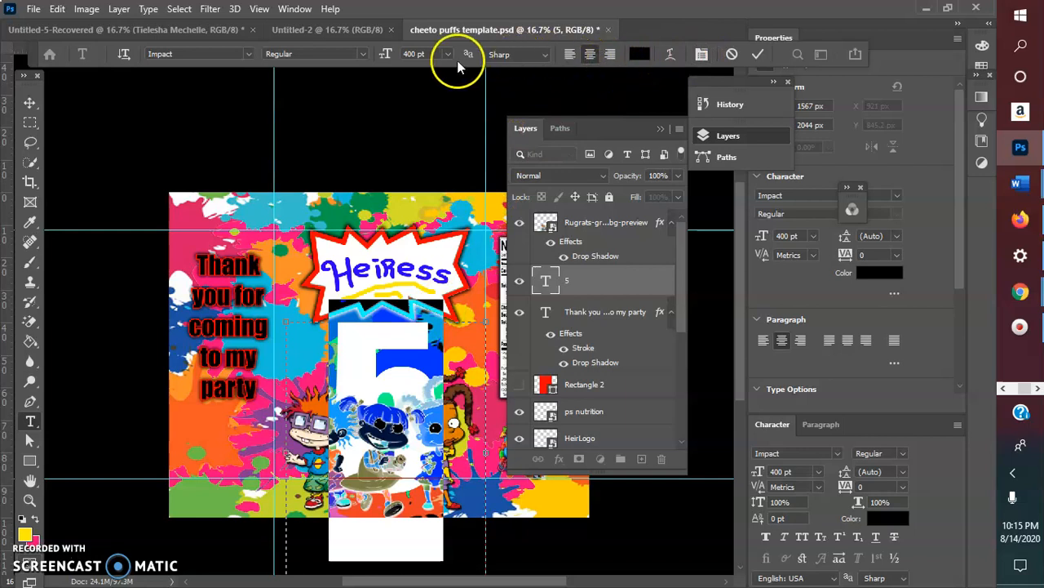
text(3)
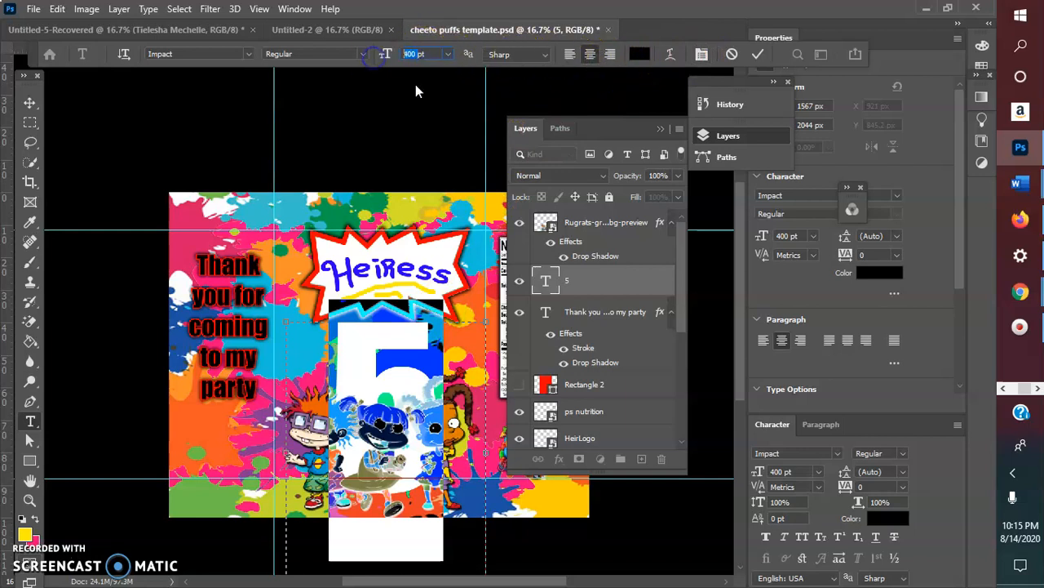
key(Return)
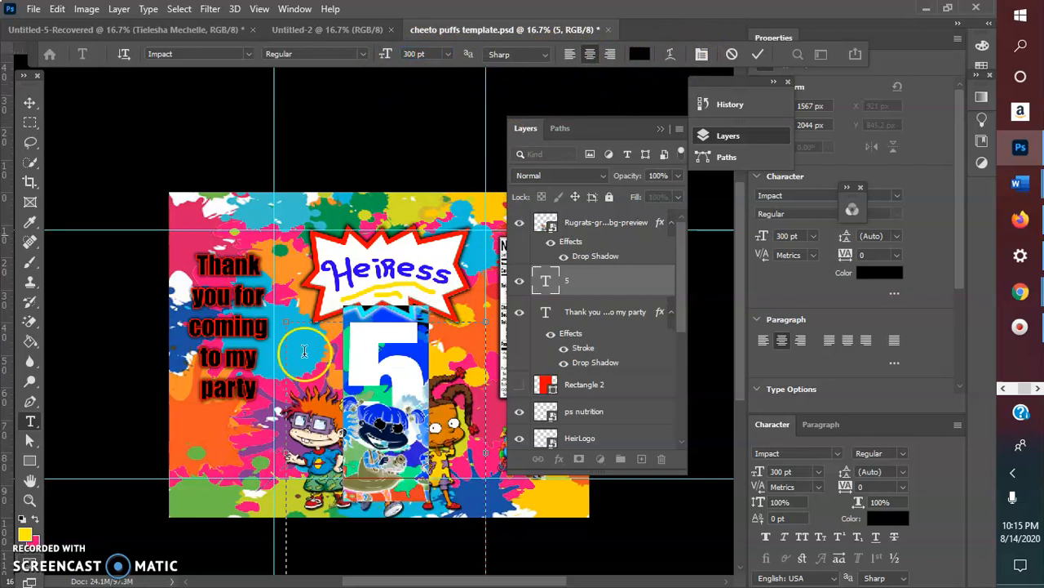
click(758, 53)
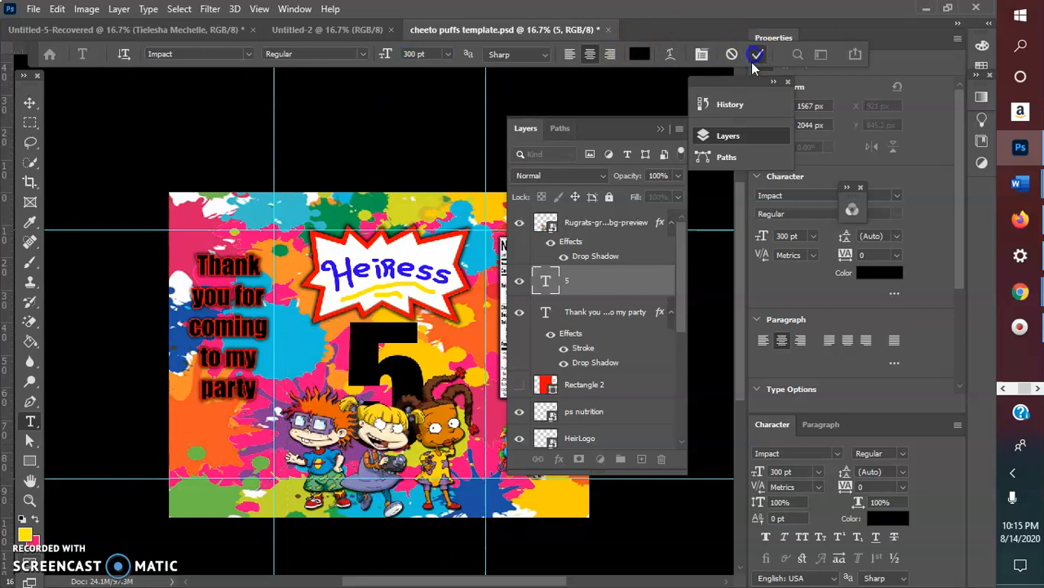
key(v)
mouse_move(430, 410)
mouse_down()
mouse_move(427, 423)
mouse_move(434, 412)
mouse_up()
key(t)
double_click(382, 327)
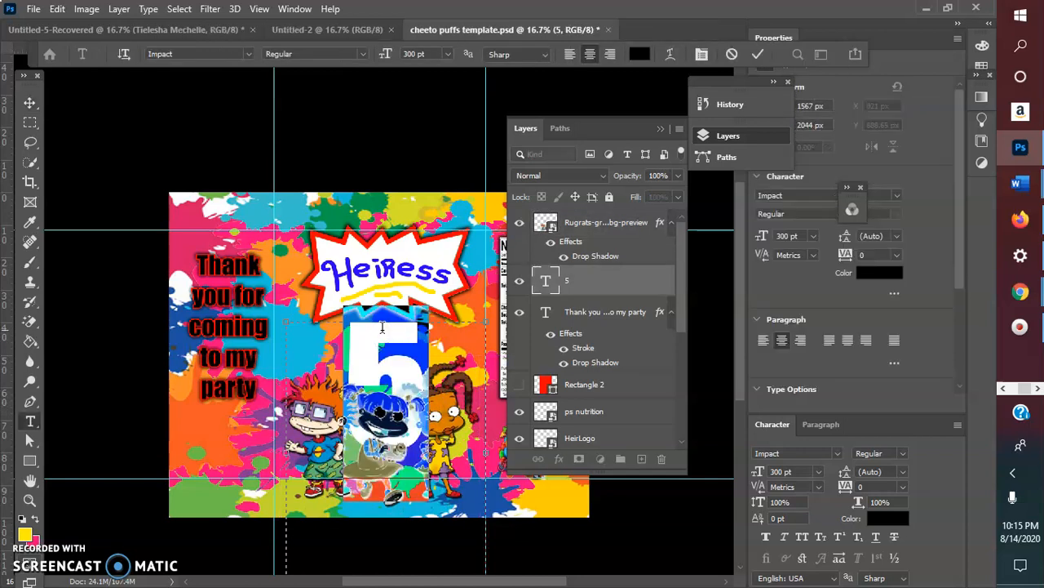
key(BackSpace)
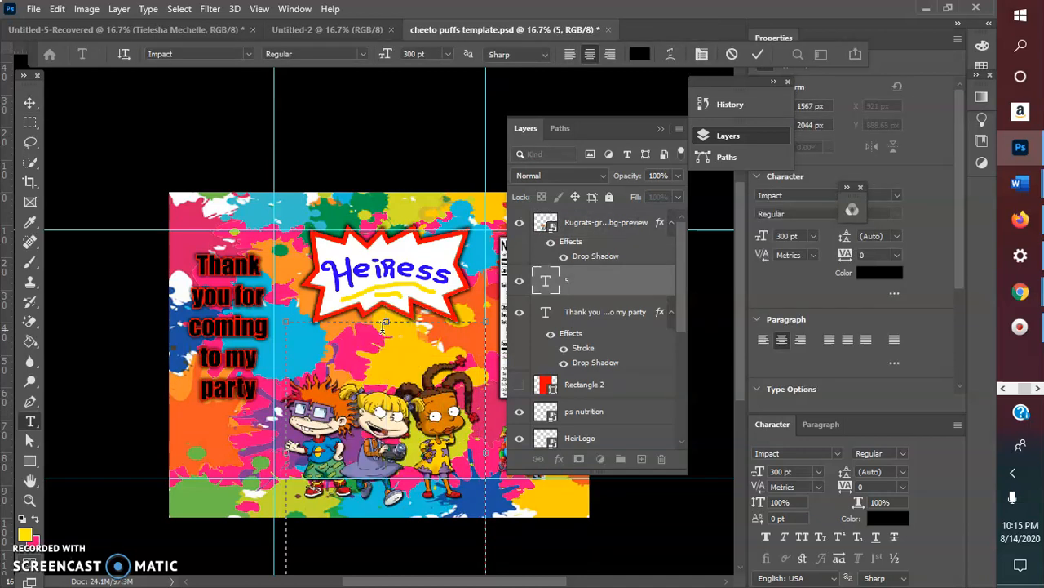
drag(286, 322, 298, 335)
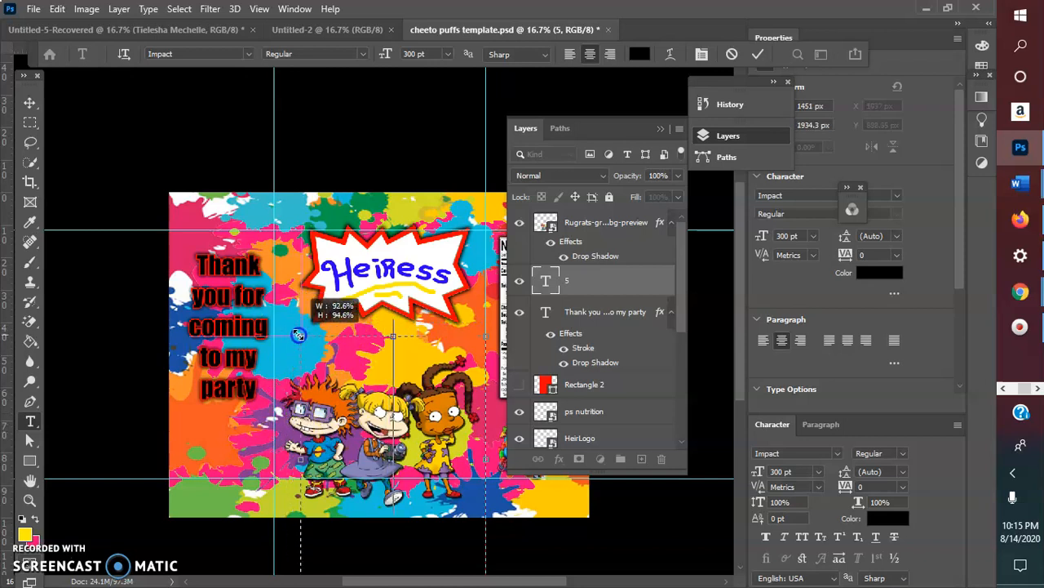
click(732, 54)
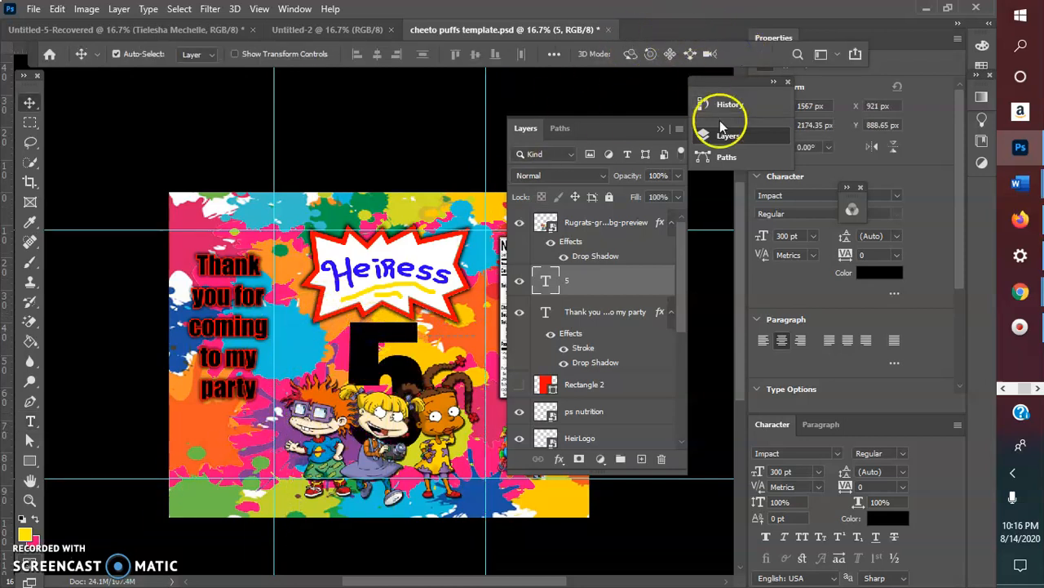
Delete the number 5 text layer and move the Rugrats characters up
key(Delete)
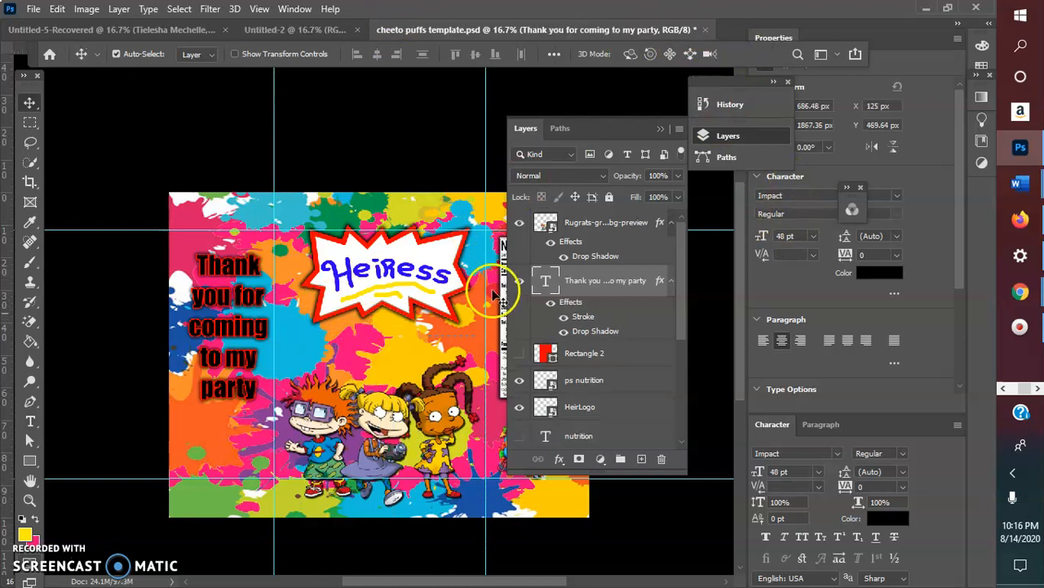
drag(390, 448, 390, 431)
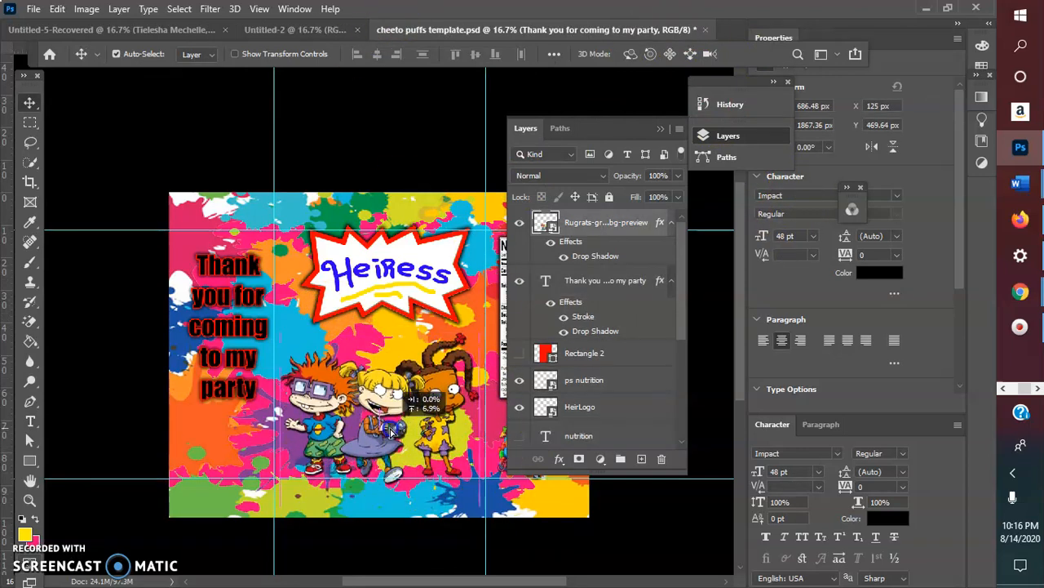
Move the Heiress logo down and place the Rugrats characters just beneath it, overlapping its lower edge
drag(364, 290, 393, 323)
click(379, 288)
click(389, 300)
drag(399, 270, 388, 304)
click(395, 310)
drag(377, 367, 386, 379)
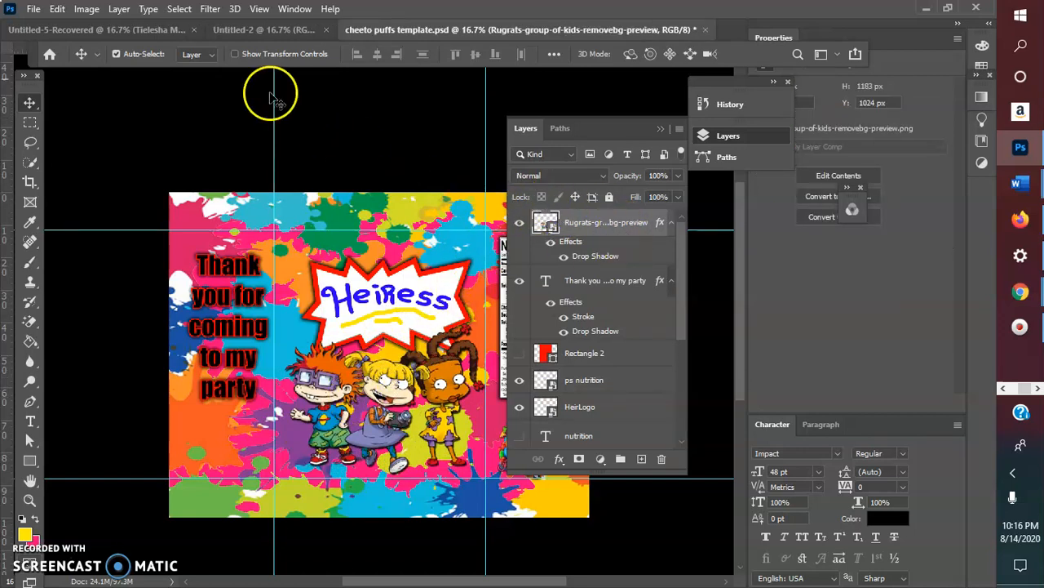
Scale the Rugrats characters up to about 106% with Free Transform, commit it, and collapse the layer list
click(57, 9)
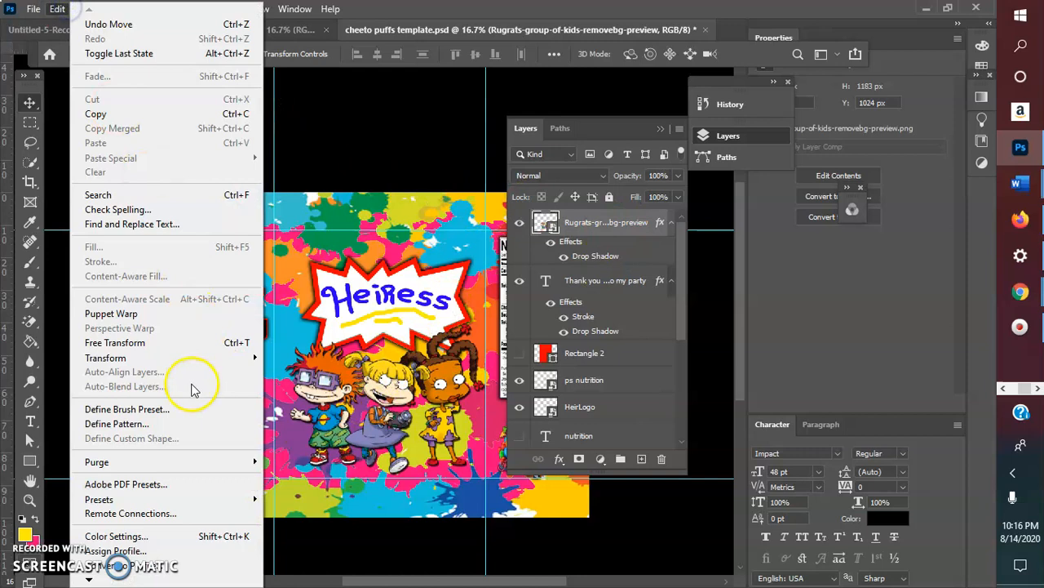
click(142, 342)
drag(490, 477, 506, 490)
drag(428, 394, 420, 387)
drag(496, 495, 488, 480)
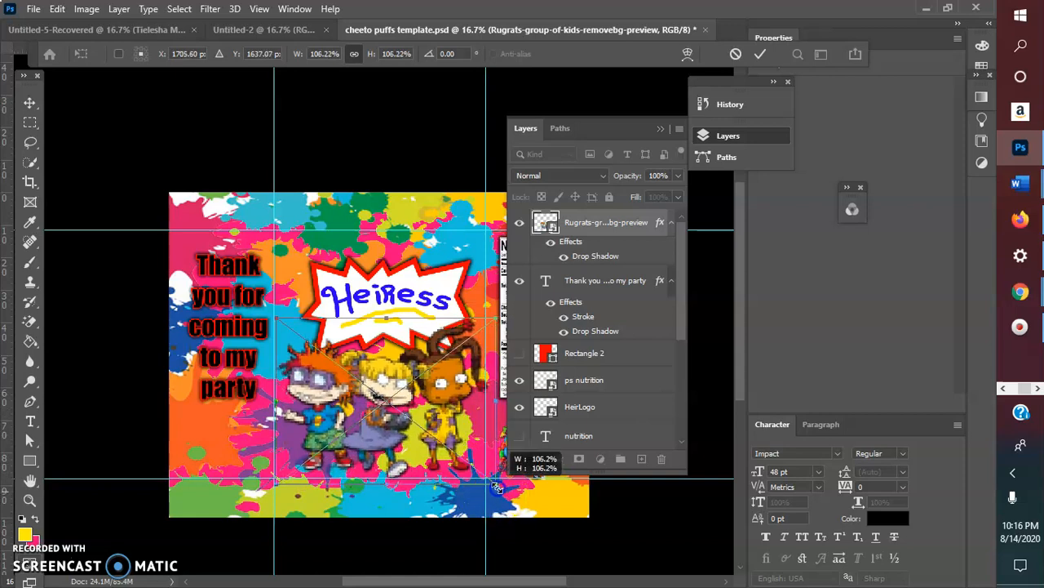
click(759, 54)
click(660, 130)
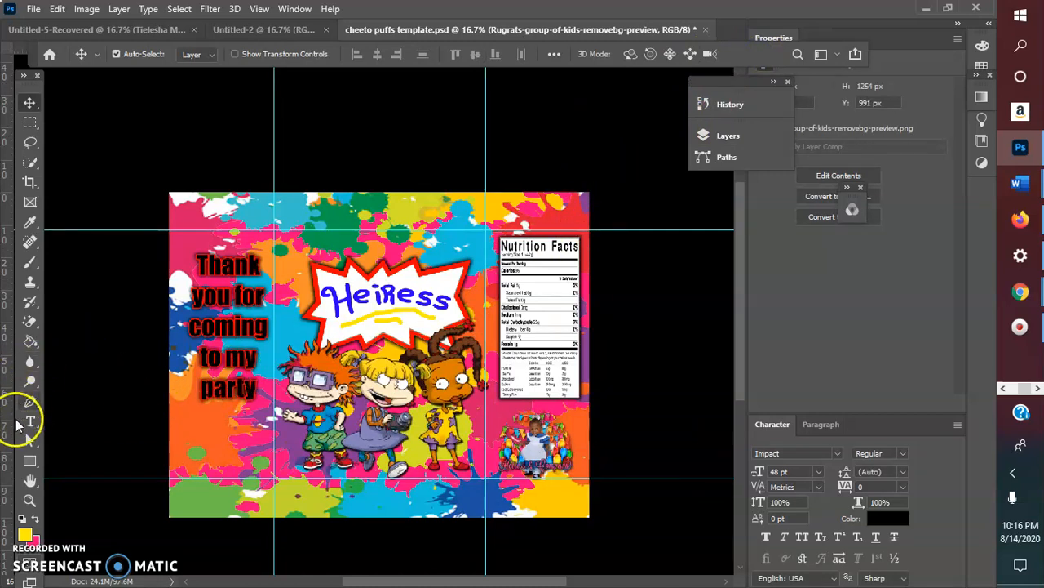
click(29, 421)
drag(199, 424, 263, 485)
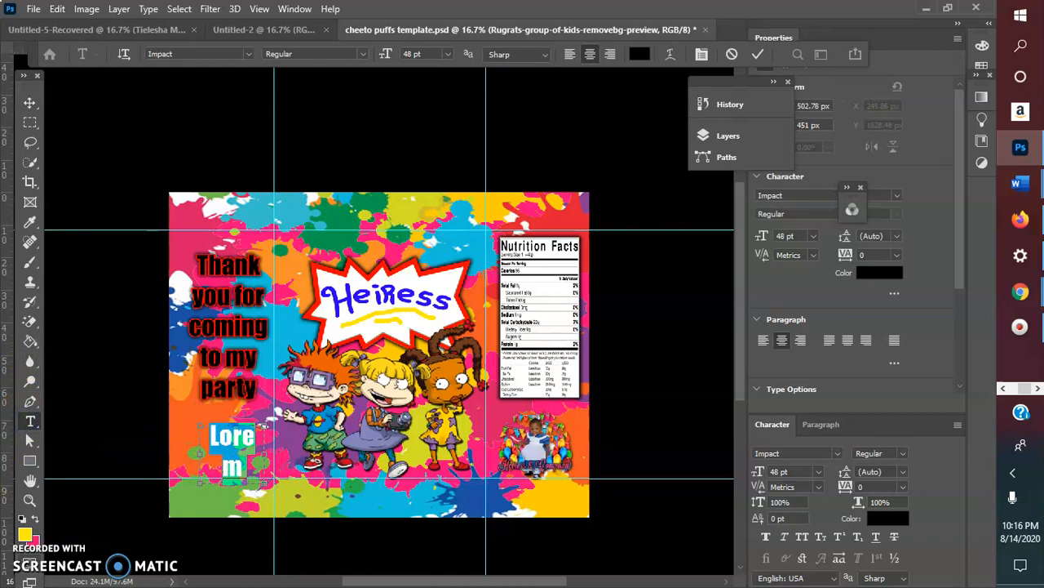
text(2)
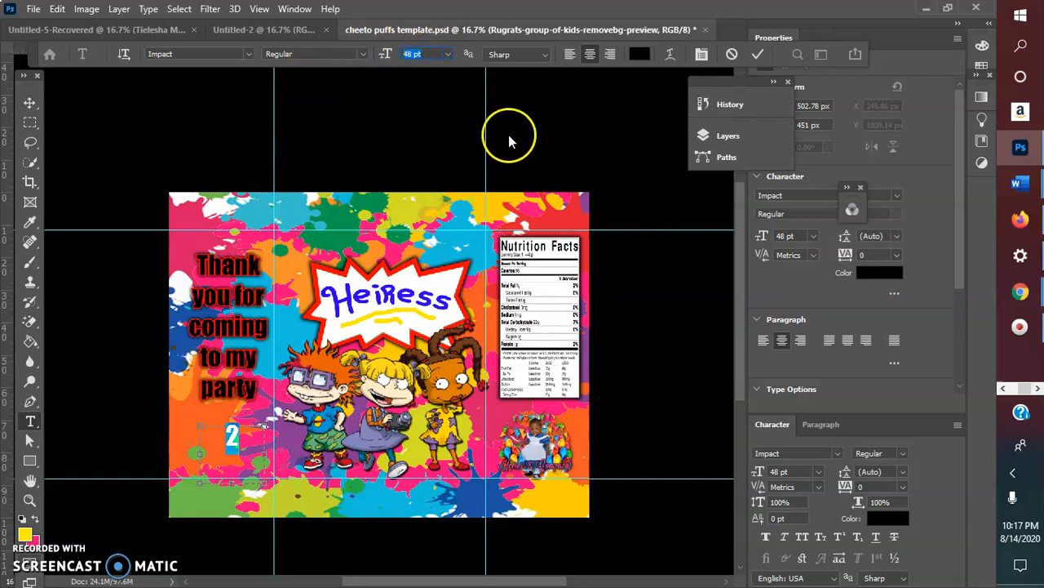
click(732, 54)
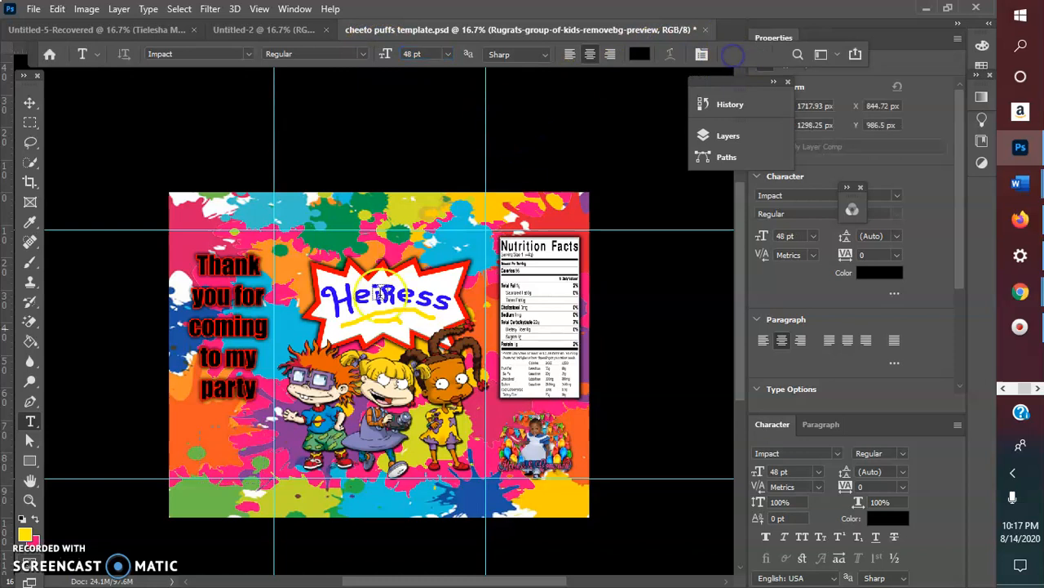
click(34, 9)
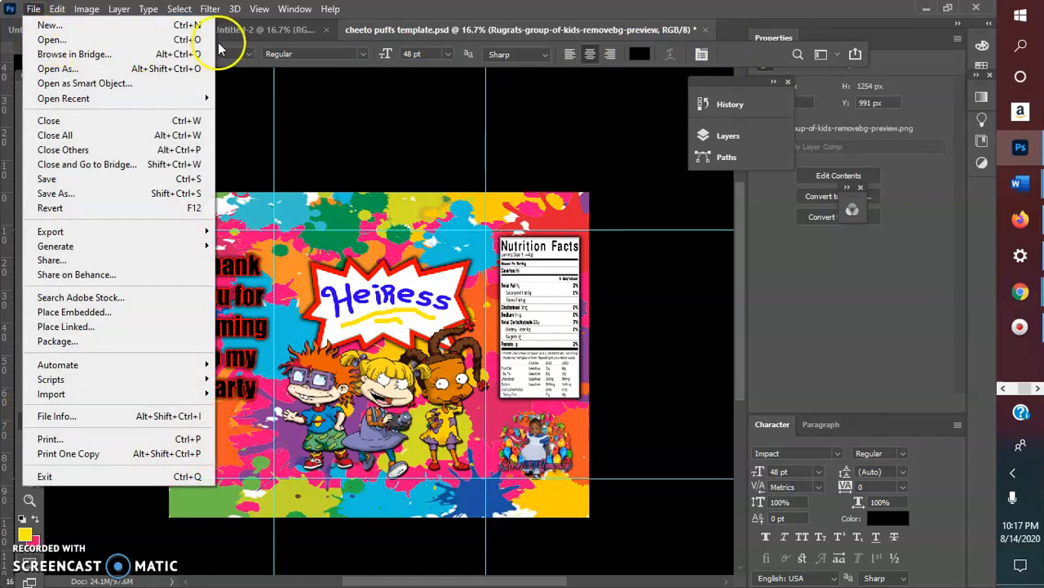
click(339, 105)
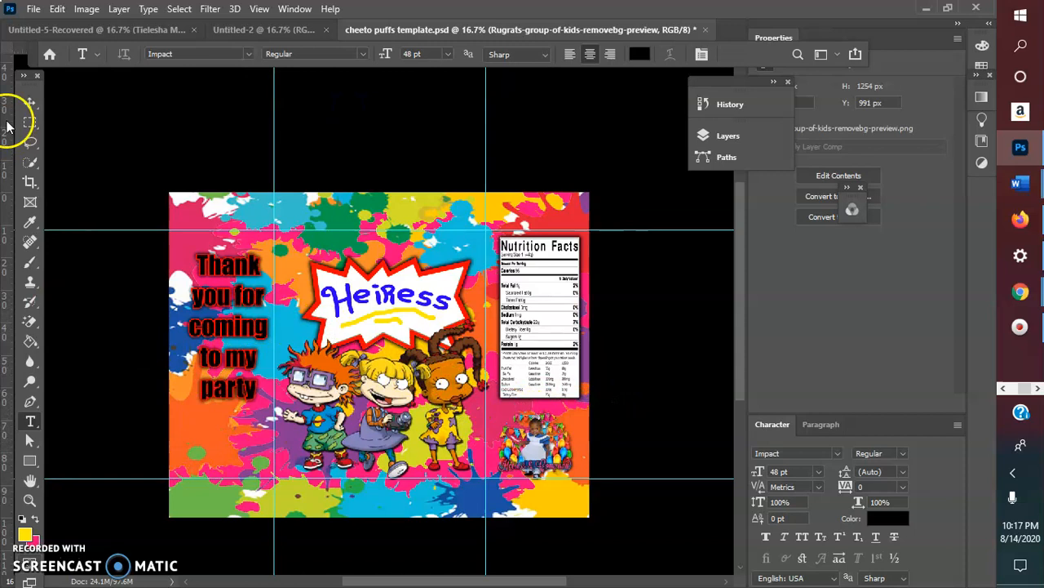
Move the "Thank you for coming to my party" message down and change its text colour to white
click(29, 102)
drag(222, 296, 221, 325)
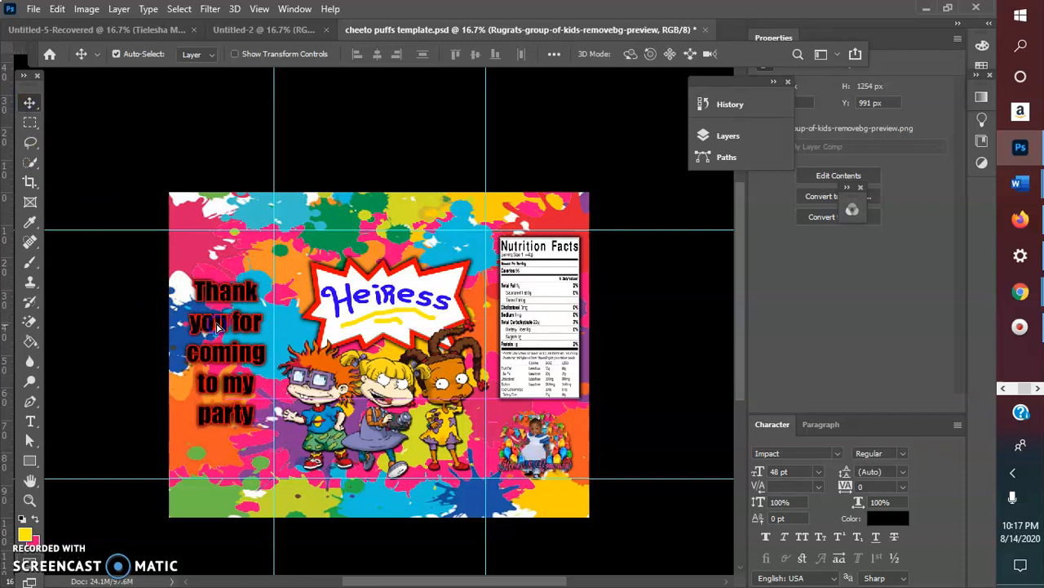
double_click(222, 325)
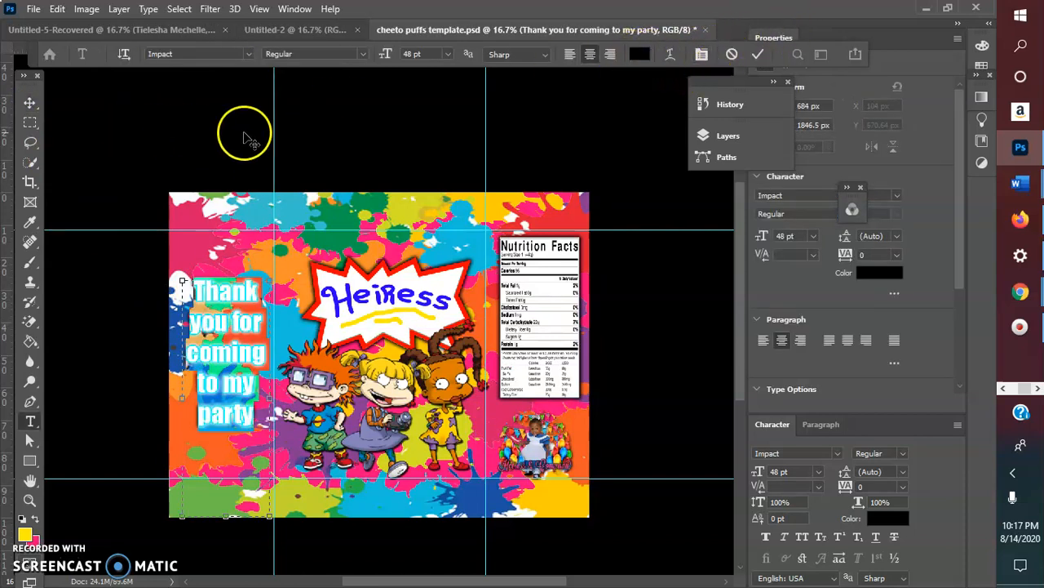
click(640, 55)
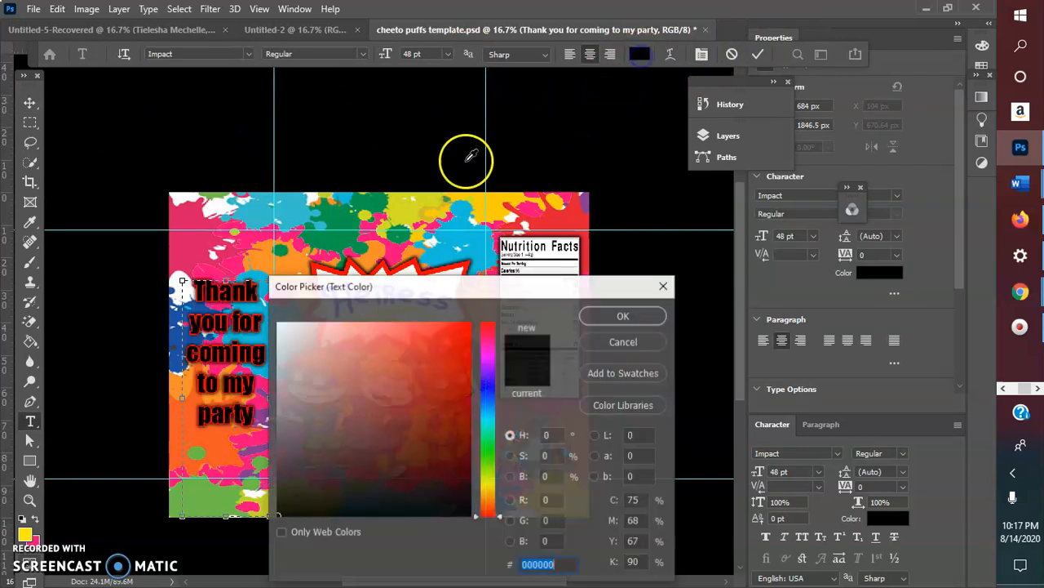
click(279, 325)
click(632, 325)
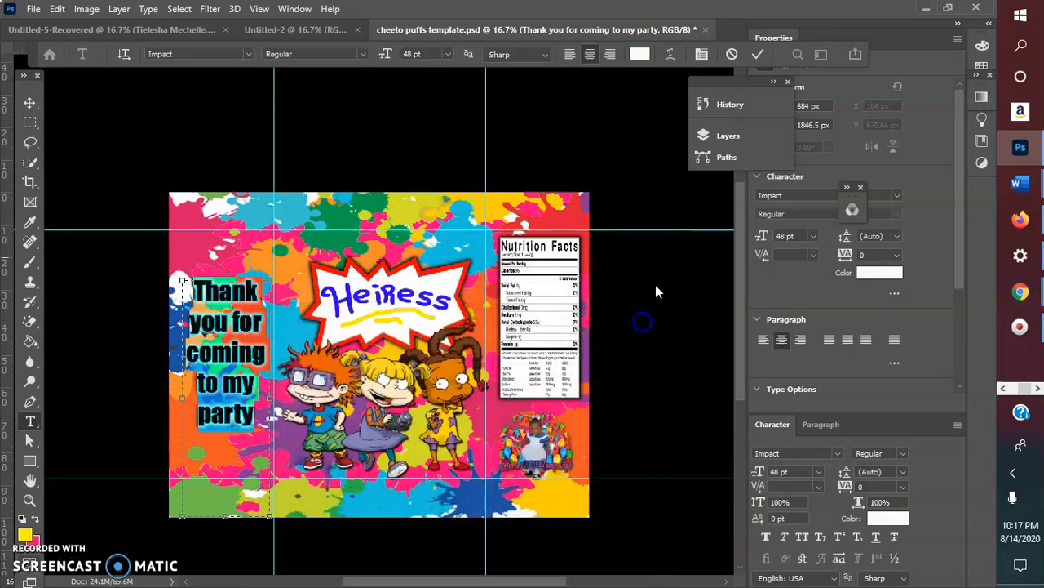
click(667, 242)
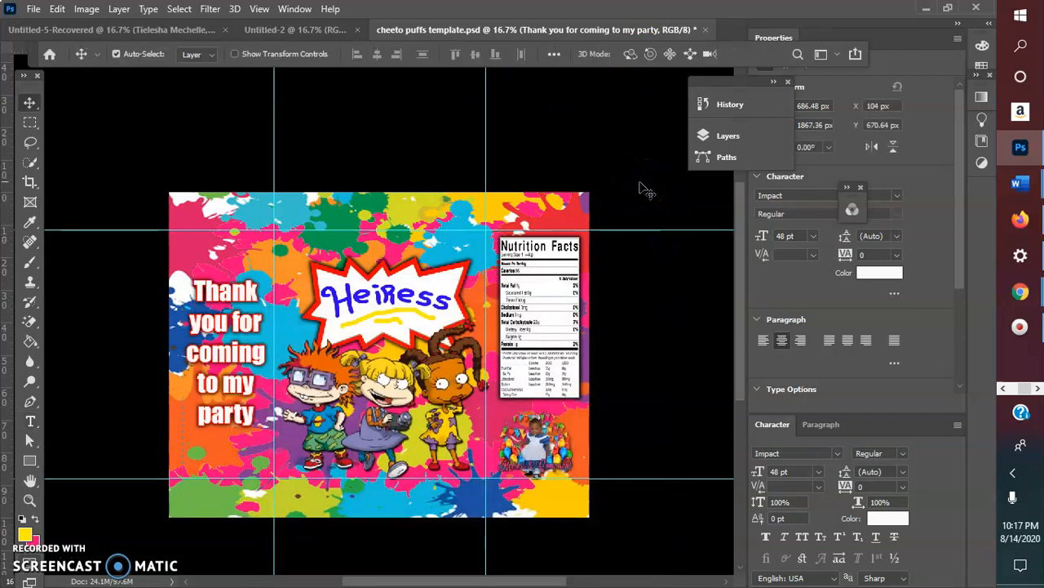
click(626, 210)
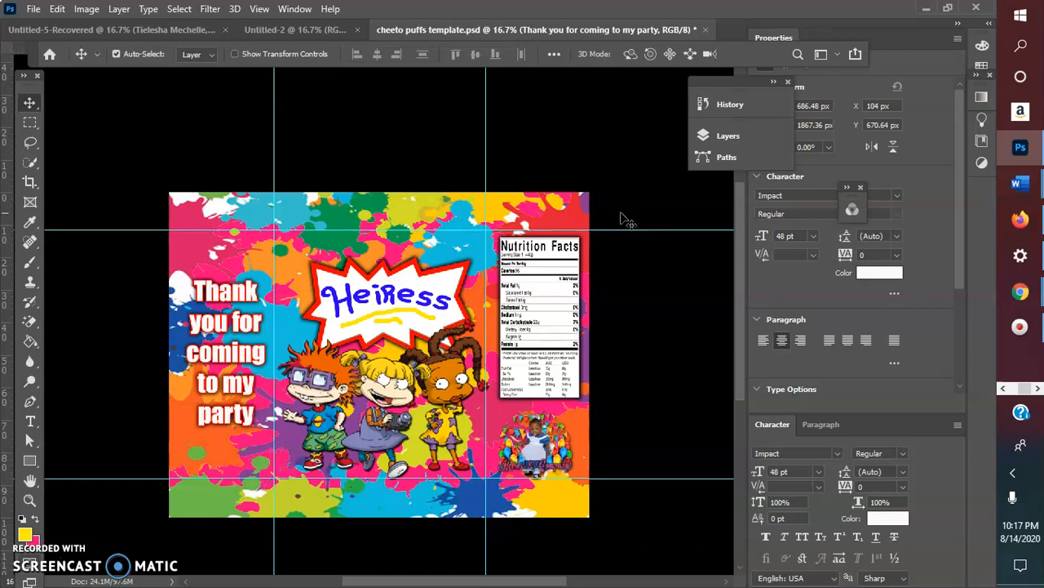
click(621, 196)
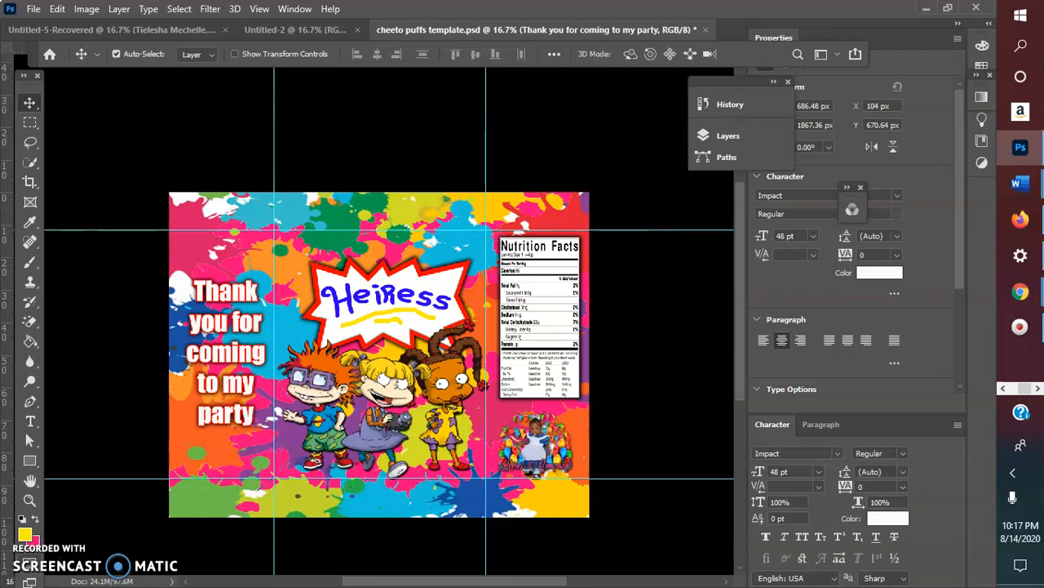